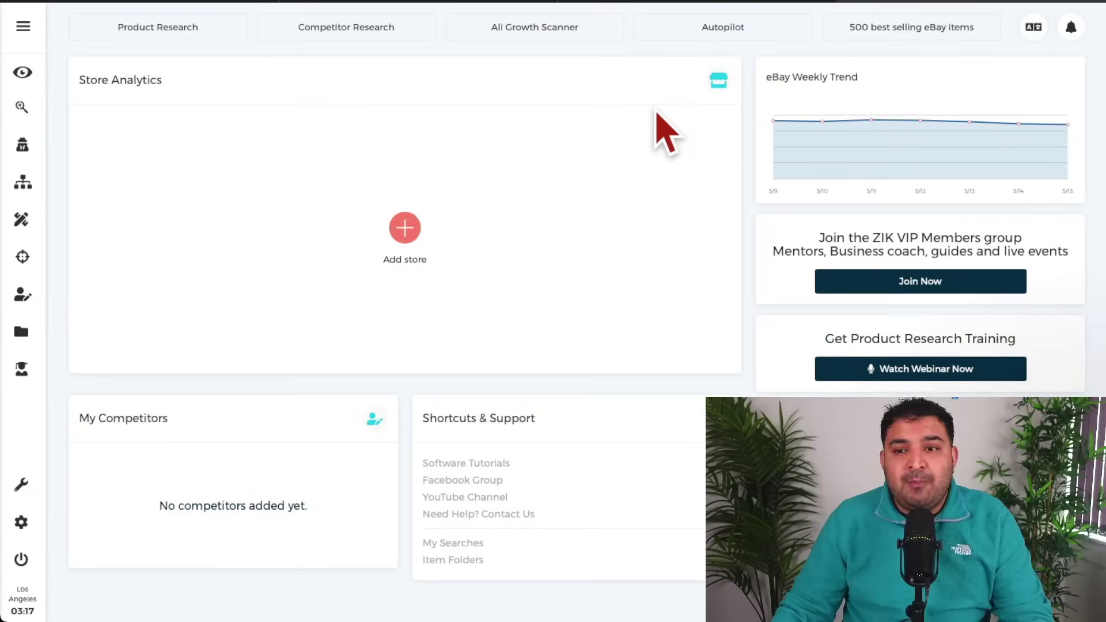
Step: Open the 500 best selling eBay items and view the best sellers of the last 48 hours
{"action": "left_click", "coordinate": [925, 30]}
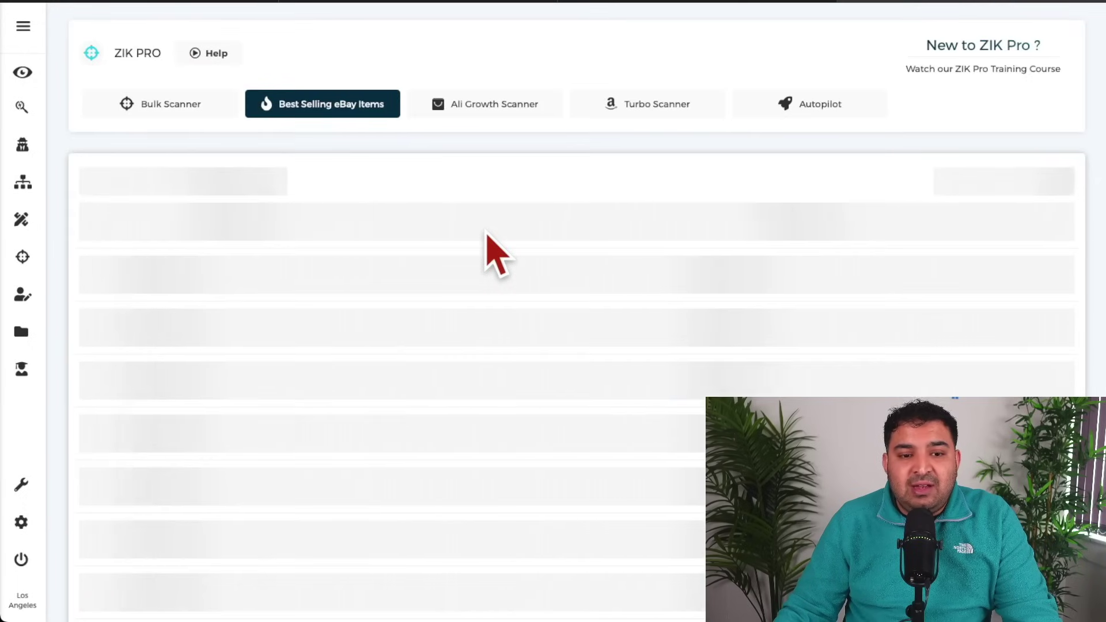
{"action": "scroll", "coordinate": [496, 253], "scroll_direction": "down", "scroll_amount": 3}
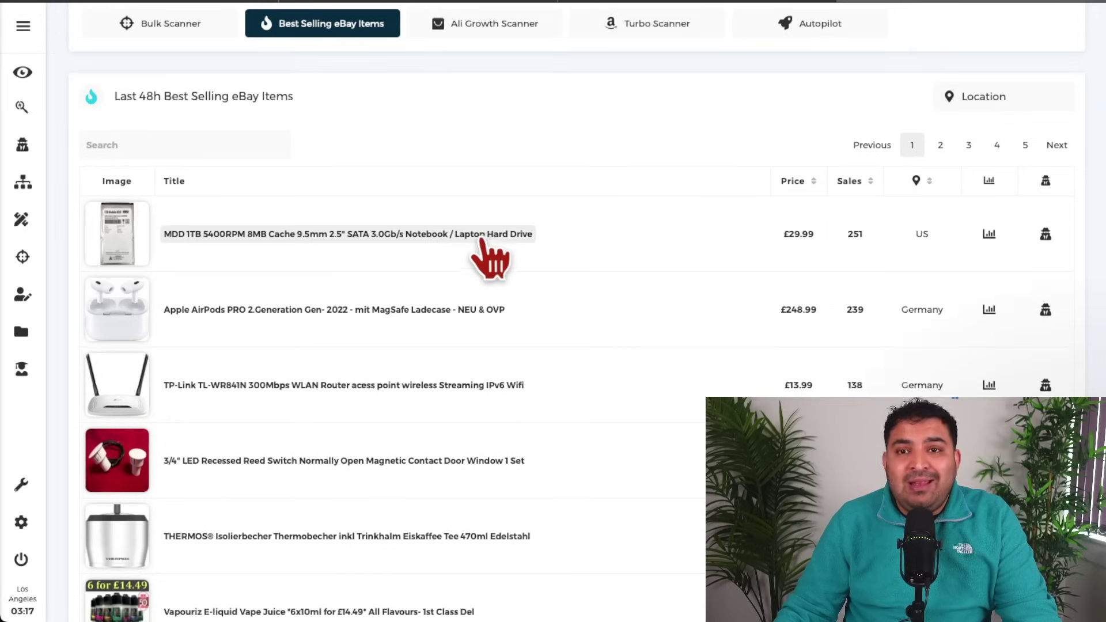
{"action": "scroll", "coordinate": [492, 265], "scroll_direction": "down", "scroll_amount": 1}
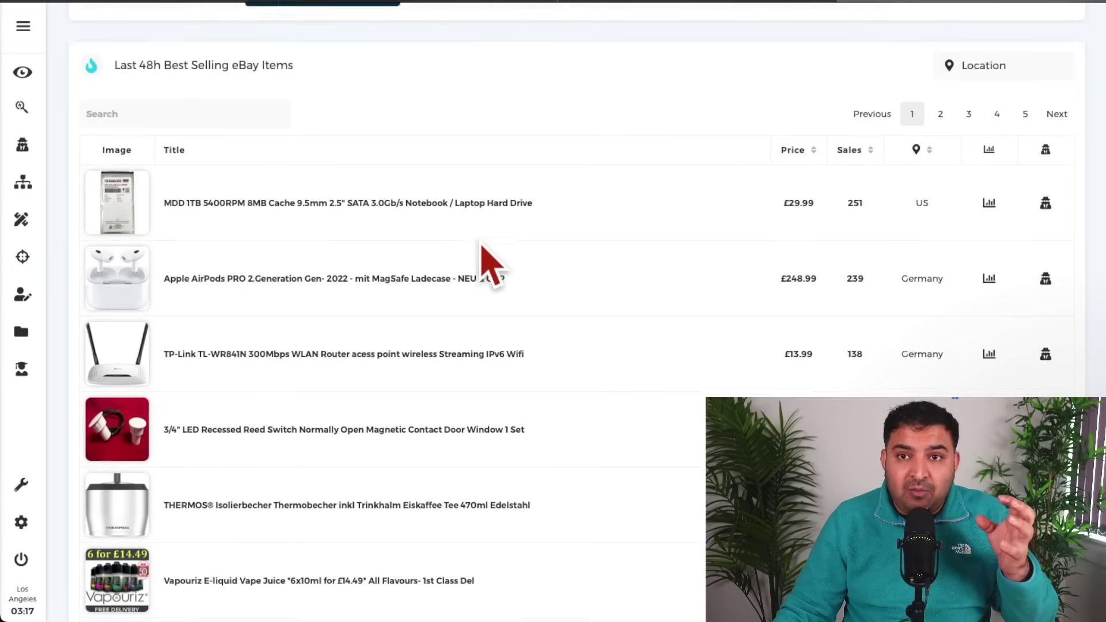
{"action": "scroll", "coordinate": [482, 247], "scroll_direction": "up", "scroll_amount": 1}
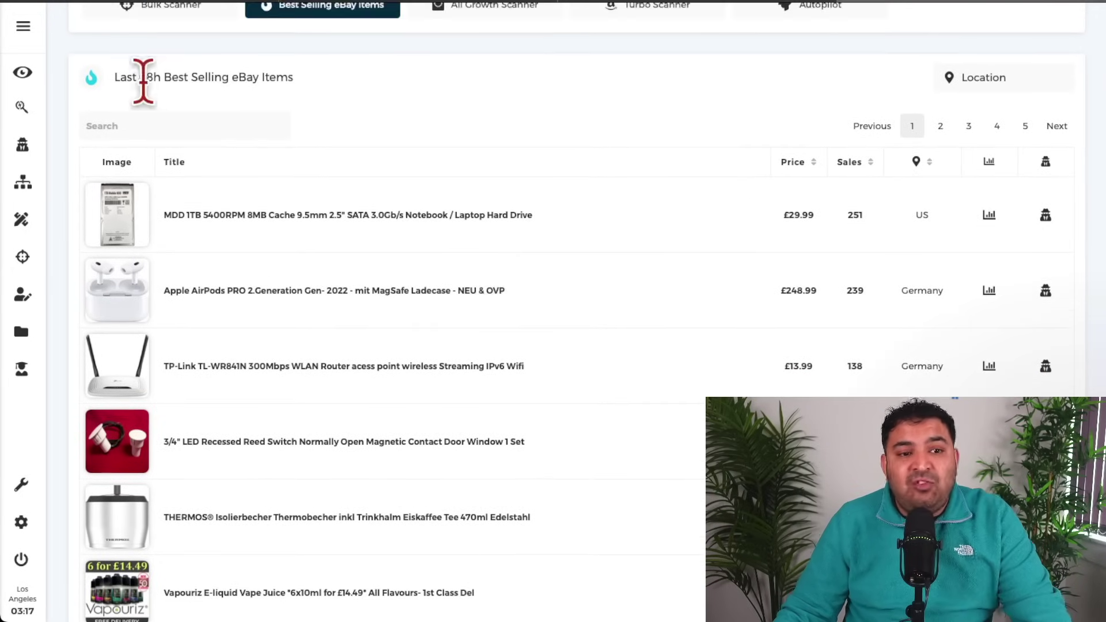
{"action": "left_click_drag", "start_coordinate": [133, 78], "coordinate": [284, 75]}
{"action": "scroll", "coordinate": [622, 180], "scroll_direction": "up", "scroll_amount": 1}
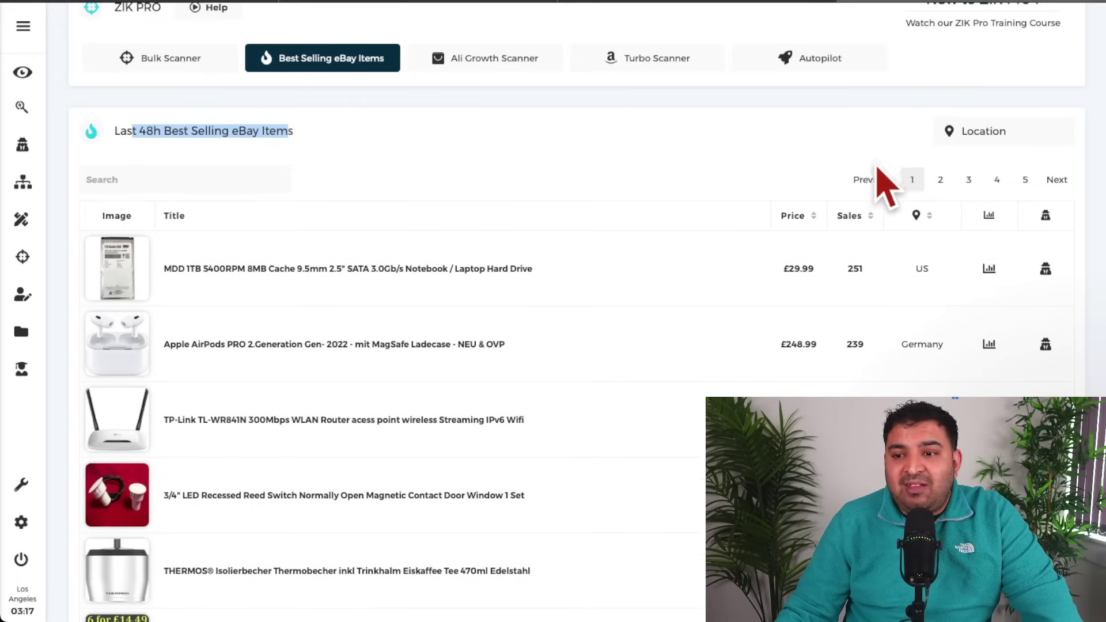
Step: Filter the best-selling items list to the UK location
{"action": "left_click", "coordinate": [958, 142]}
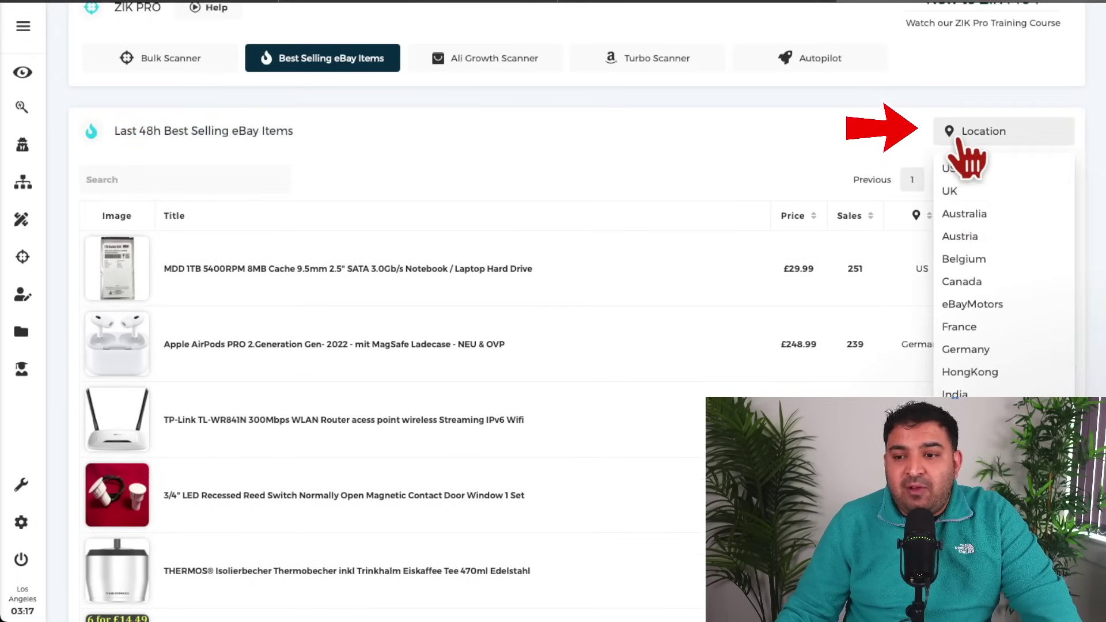
{"action": "left_click", "coordinate": [957, 193]}
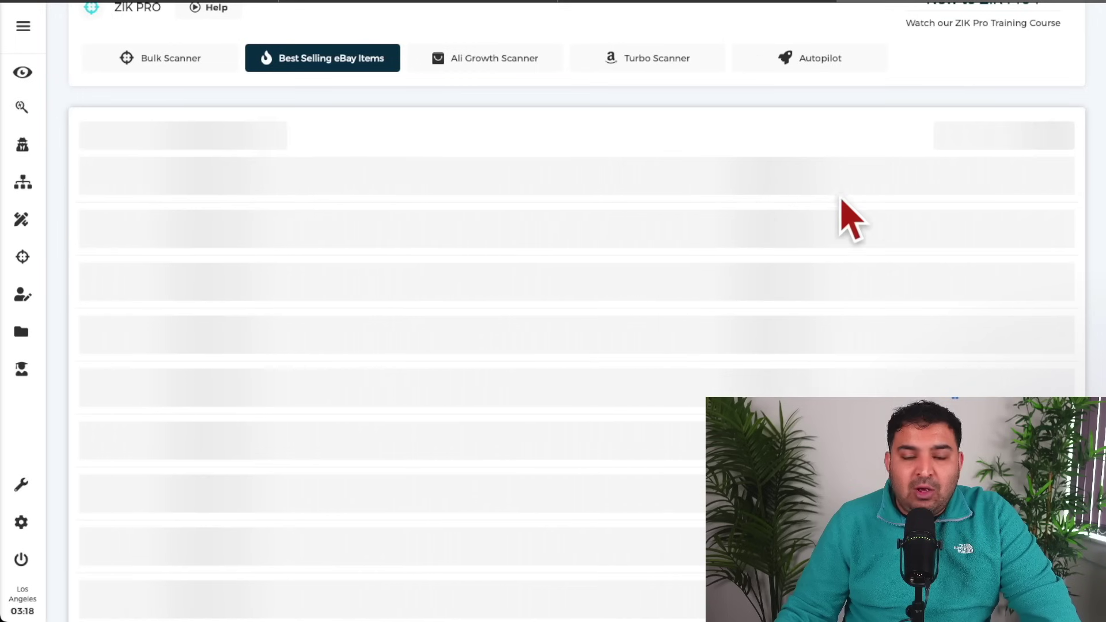
{"action": "scroll", "coordinate": [500, 215], "scroll_direction": "down", "scroll_amount": 1}
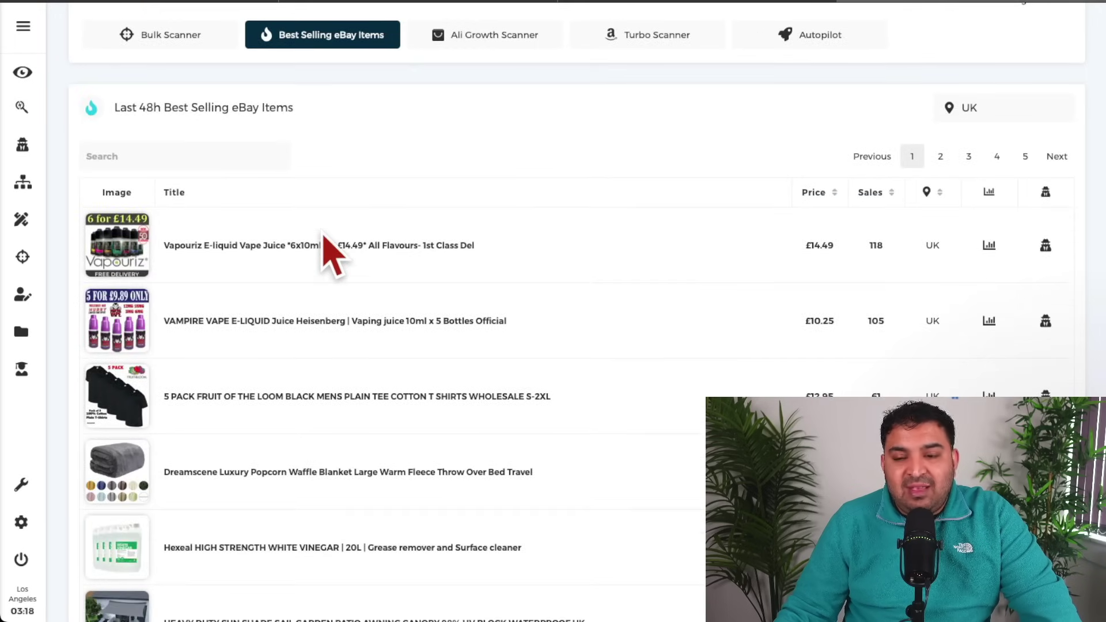
Step: Examine the titles, prices and sales of the UK best sellers for a promising product
{"action": "scroll", "coordinate": [333, 249], "scroll_direction": "down", "scroll_amount": 1}
{"action": "scroll", "coordinate": [432, 237], "scroll_direction": "down", "scroll_amount": 2}
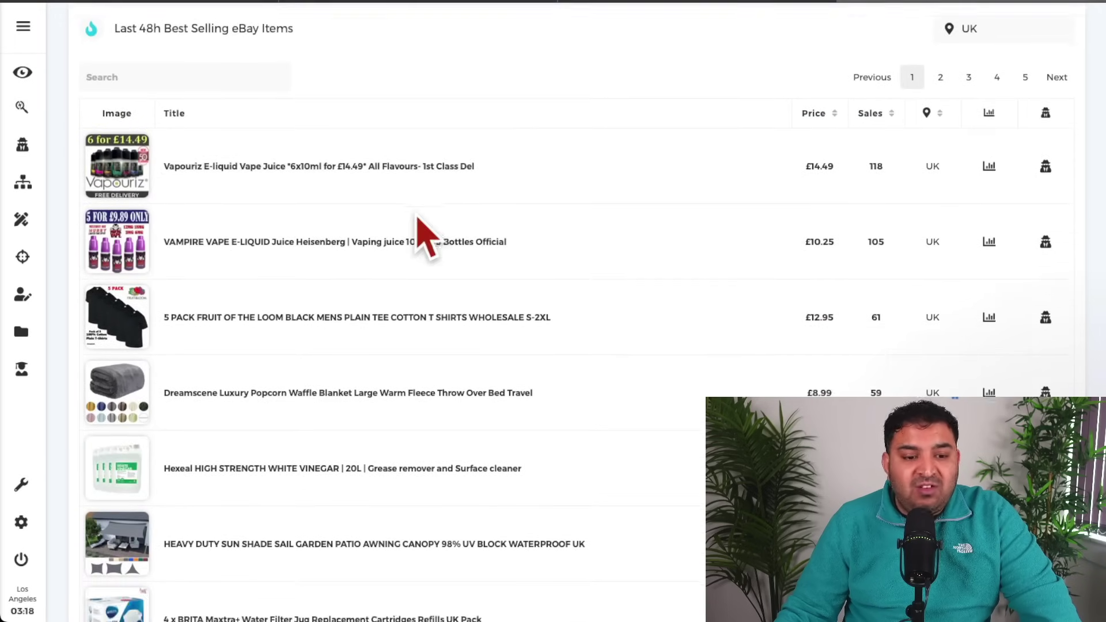
{"action": "scroll", "coordinate": [427, 236], "scroll_direction": "down", "scroll_amount": 1}
{"action": "scroll", "coordinate": [427, 235], "scroll_direction": "down", "scroll_amount": 1}
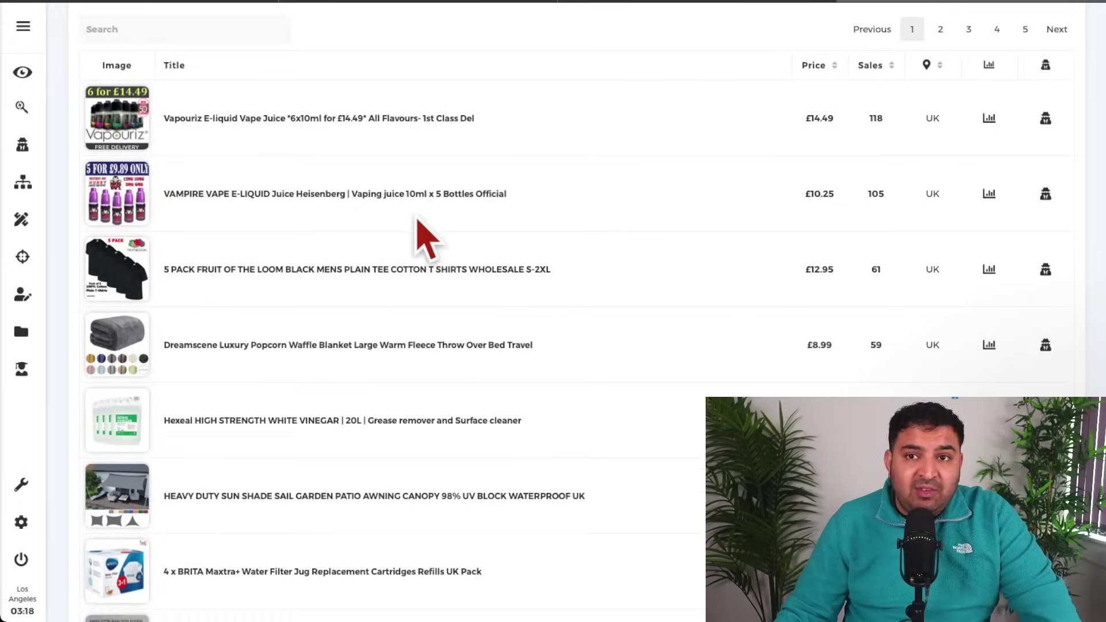
{"action": "scroll", "coordinate": [420, 230], "scroll_direction": "up", "scroll_amount": 4}
{"action": "scroll", "coordinate": [420, 231], "scroll_direction": "down", "scroll_amount": 4}
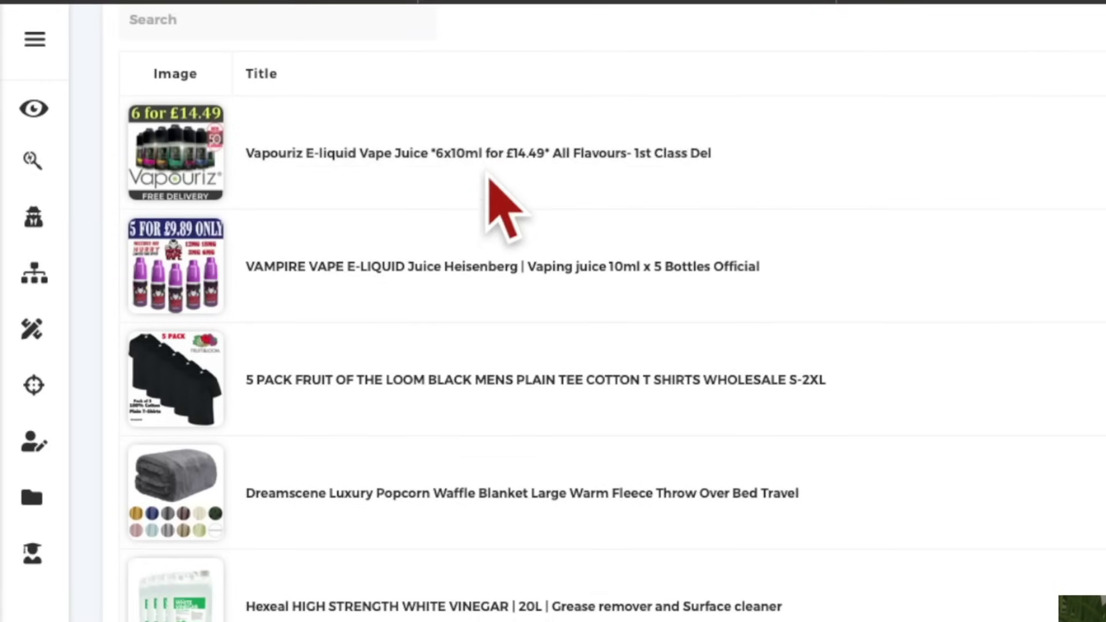
{"action": "scroll", "coordinate": [488, 193], "scroll_direction": "down", "scroll_amount": 2}
{"action": "scroll", "coordinate": [219, 453], "scroll_direction": "down", "scroll_amount": 4}
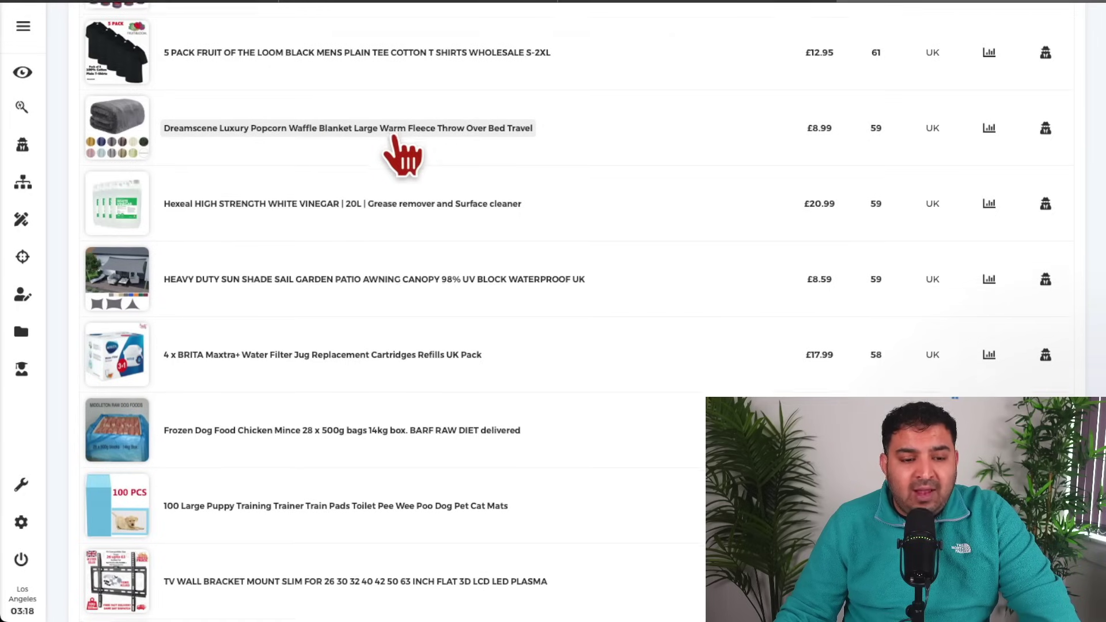
{"action": "scroll", "coordinate": [395, 141], "scroll_direction": "down", "scroll_amount": 2}
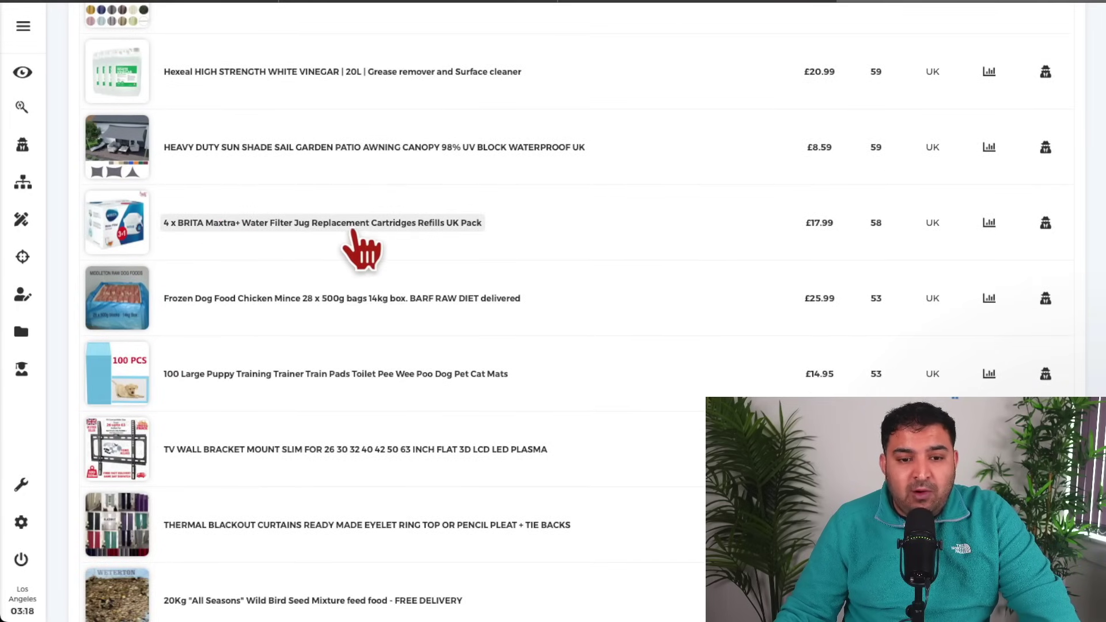
{"action": "scroll", "coordinate": [323, 253], "scroll_direction": "down", "scroll_amount": 8}
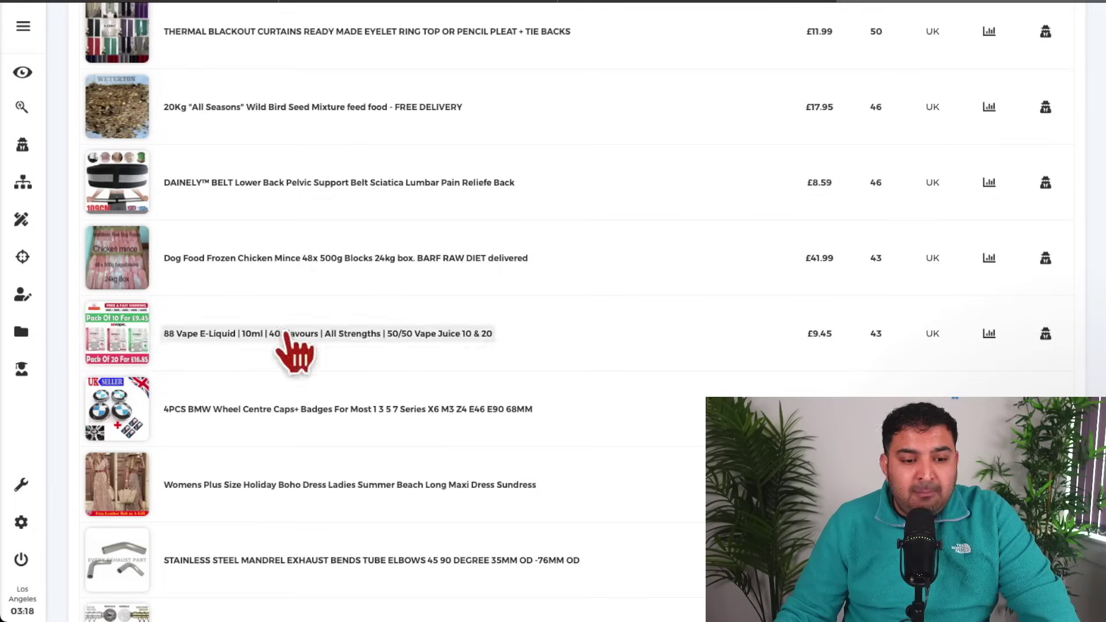
{"action": "scroll", "coordinate": [231, 308], "scroll_direction": "down", "scroll_amount": 4}
{"action": "scroll", "coordinate": [235, 297], "scroll_direction": "down", "scroll_amount": 8}
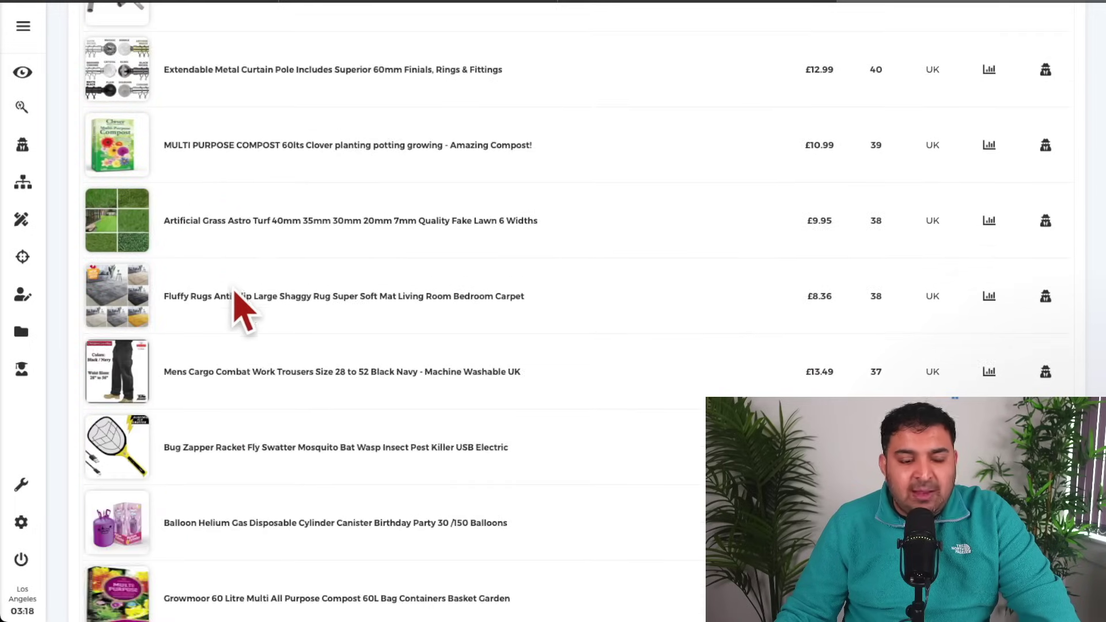
{"action": "scroll", "coordinate": [362, 357], "scroll_direction": "down", "scroll_amount": 2}
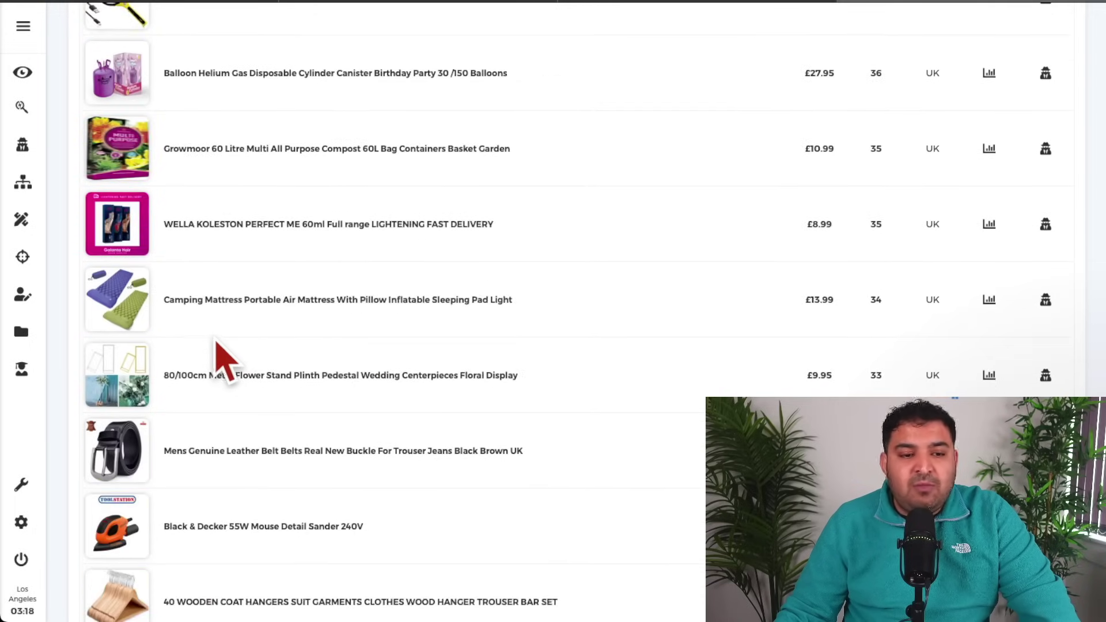
{"action": "scroll", "coordinate": [225, 360], "scroll_direction": "down", "scroll_amount": 1}
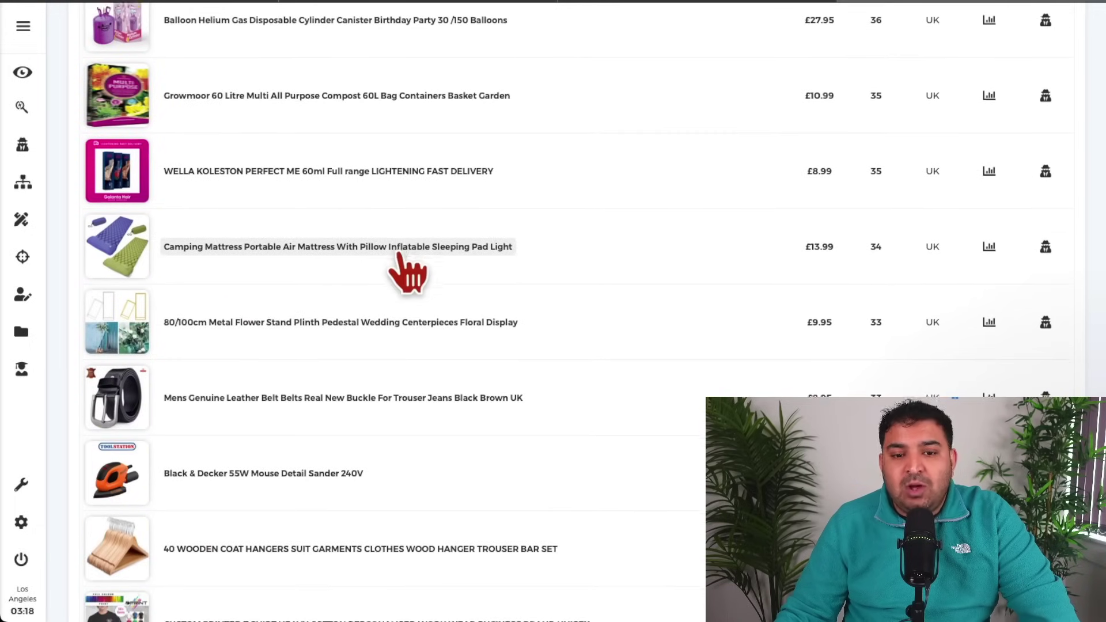
{"action": "scroll", "coordinate": [401, 256], "scroll_direction": "down", "scroll_amount": 1}
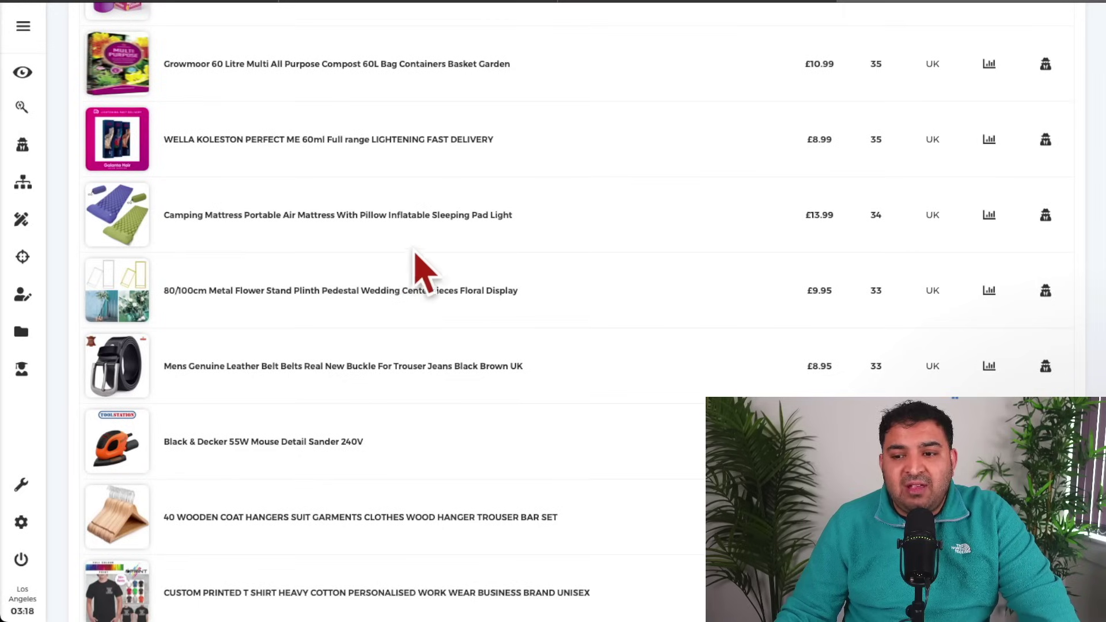
Step: Open the eBay listing of the Camping Mattress Portable Air Mattress and review its recent sales and price
{"action": "left_click", "coordinate": [444, 216]}
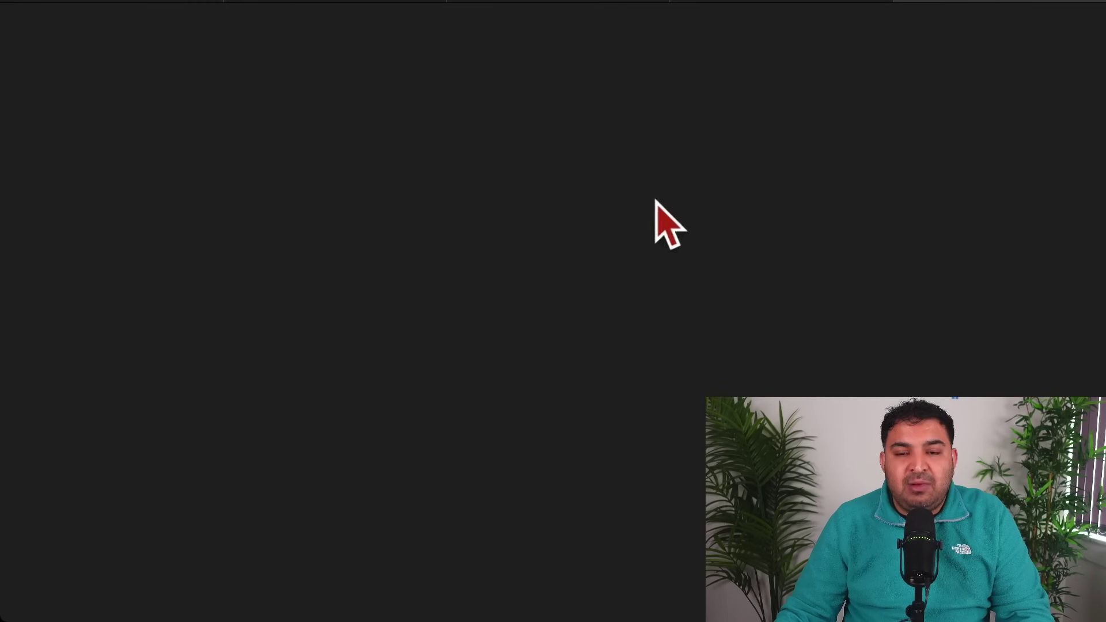
{"action": "scroll", "coordinate": [590, 188], "scroll_direction": "down", "scroll_amount": 1}
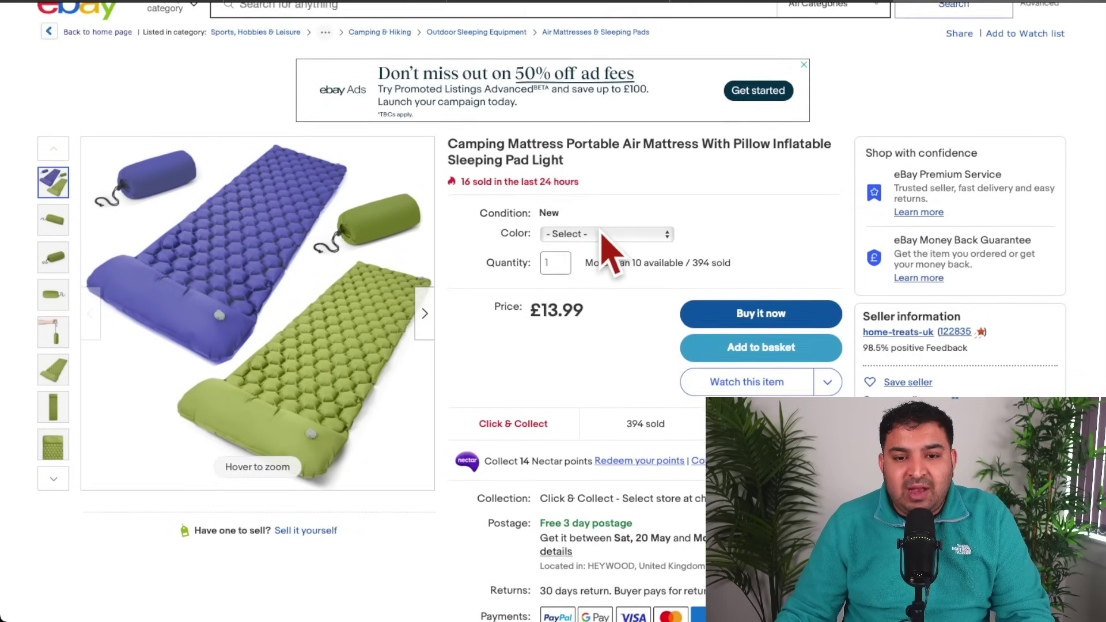
{"action": "scroll", "coordinate": [519, 225], "scroll_direction": "down", "scroll_amount": 1}
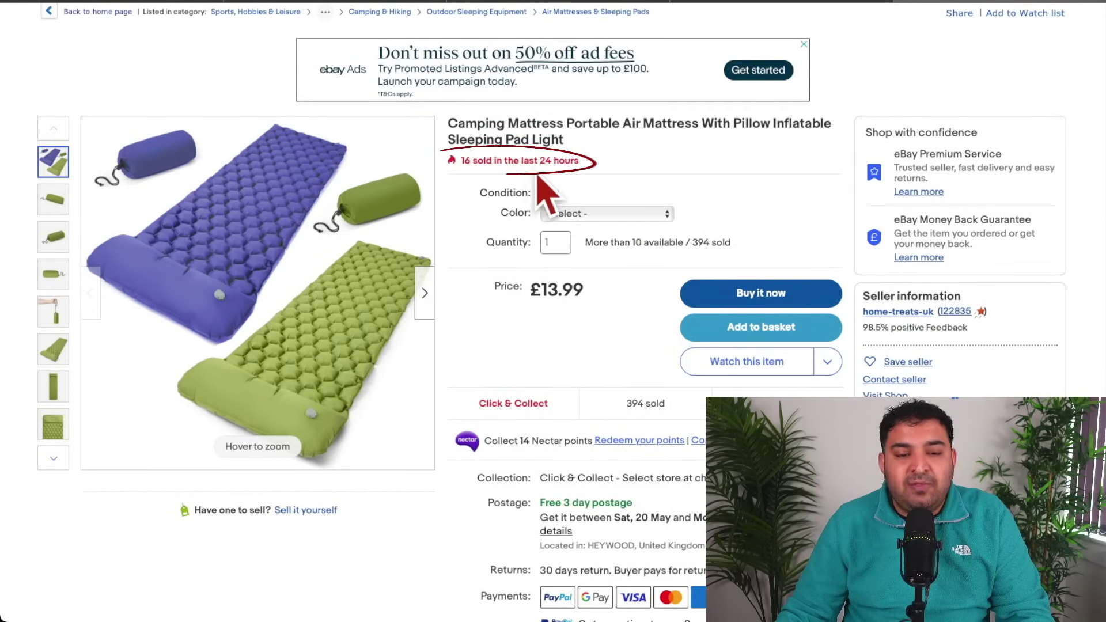
{"action": "scroll", "coordinate": [554, 189], "scroll_direction": "down", "scroll_amount": 1}
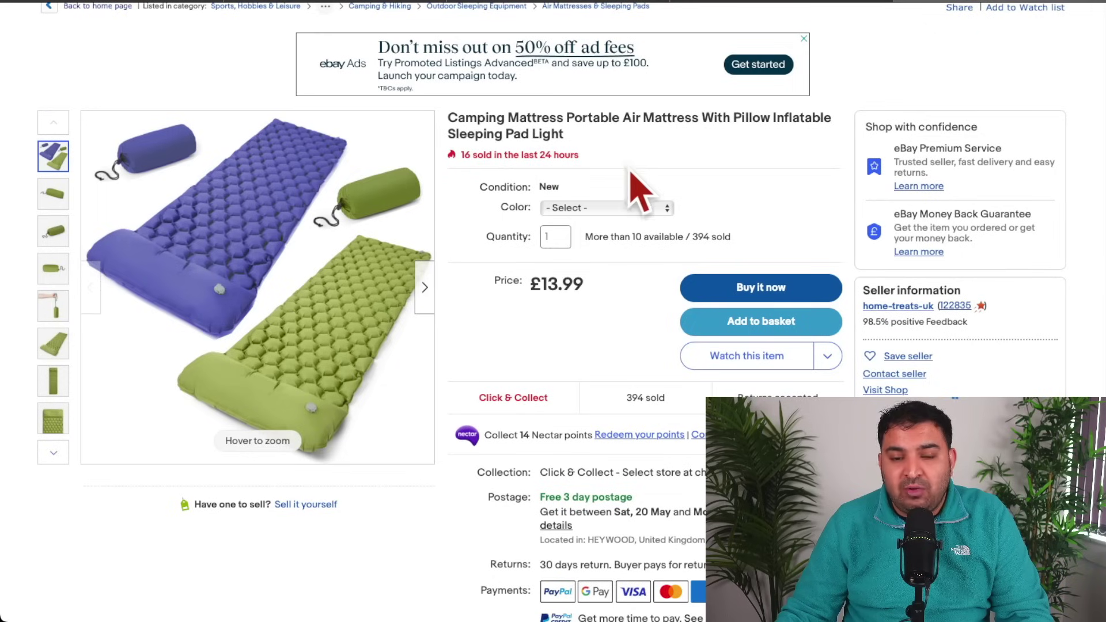
Step: Compare the mattress's Green and Blue color options by price, and check the listing's total quantity sold
{"action": "left_click", "coordinate": [576, 233]}
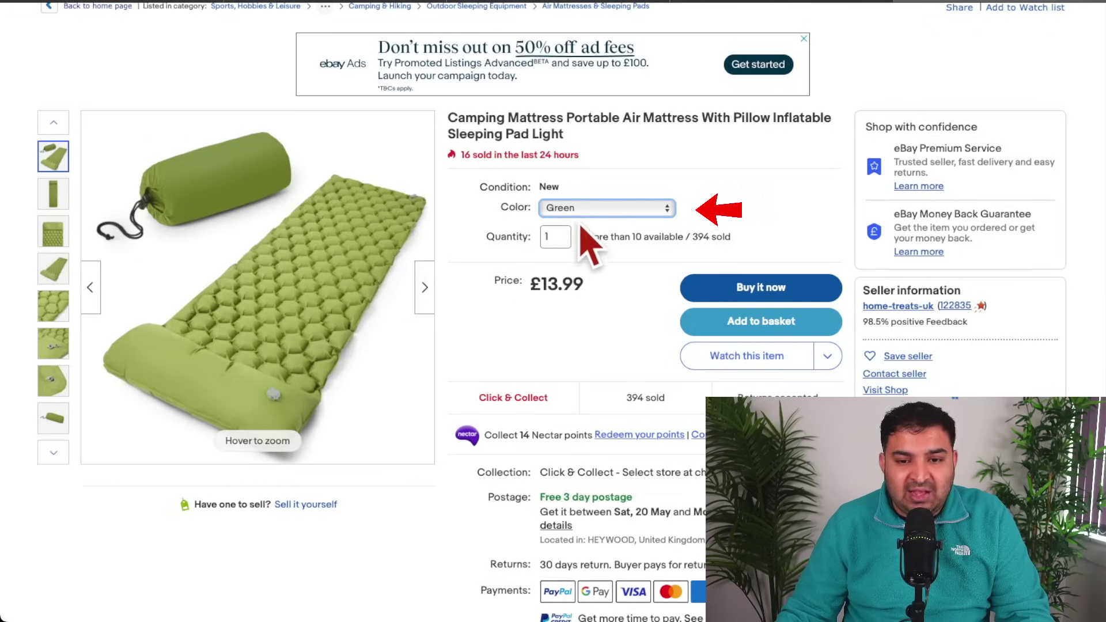
{"action": "key", "text": "Down"}
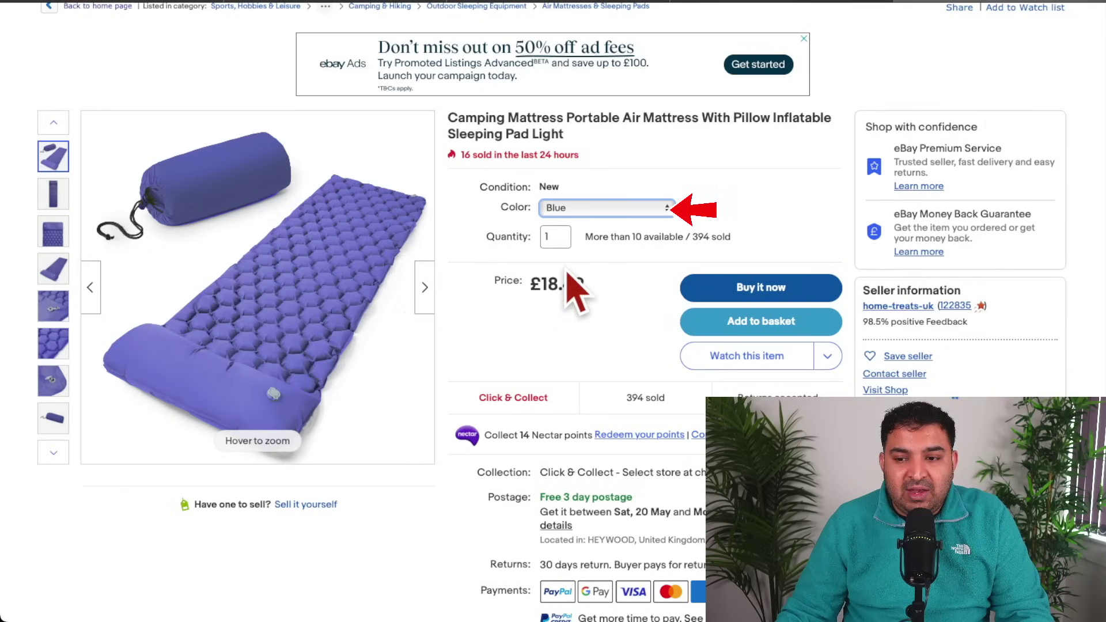
{"action": "scroll", "coordinate": [531, 263], "scroll_direction": "down", "scroll_amount": 1}
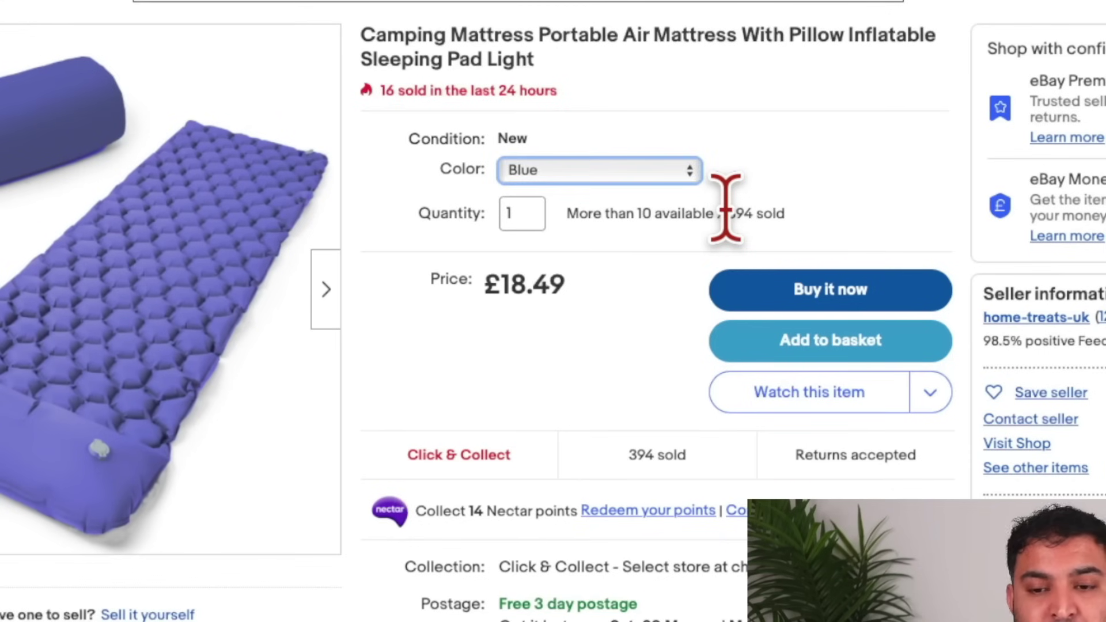
{"action": "left_click_drag", "start_coordinate": [692, 206], "coordinate": [737, 204]}
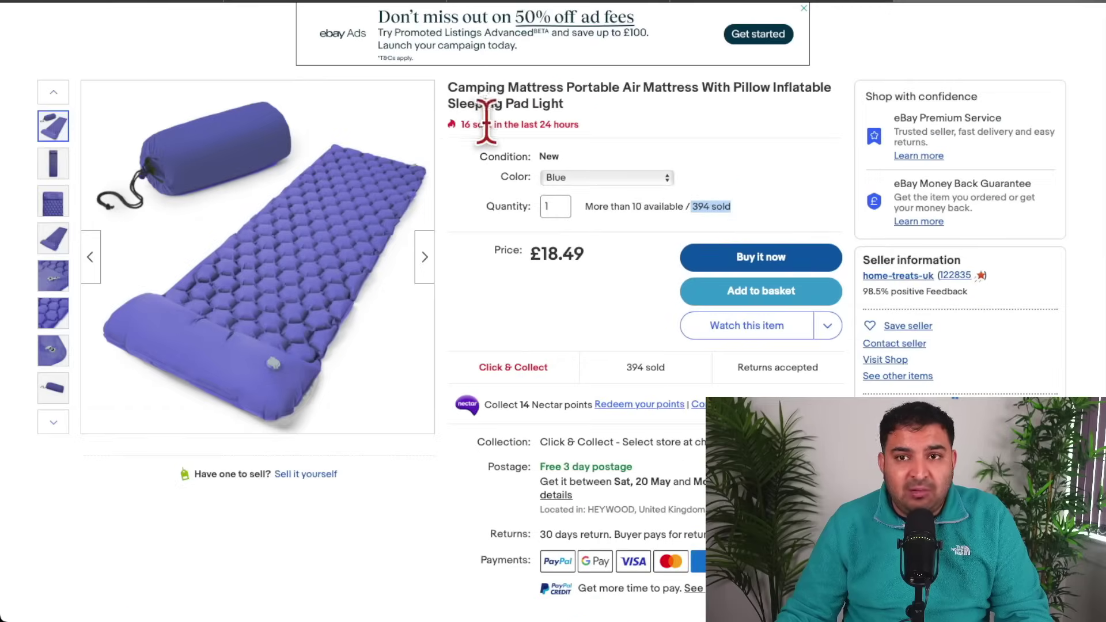
Step: Switch back to the ZIK best-seller list and open the product research analytics for the camping mattress
{"action": "left_click", "coordinate": [778, 2]}
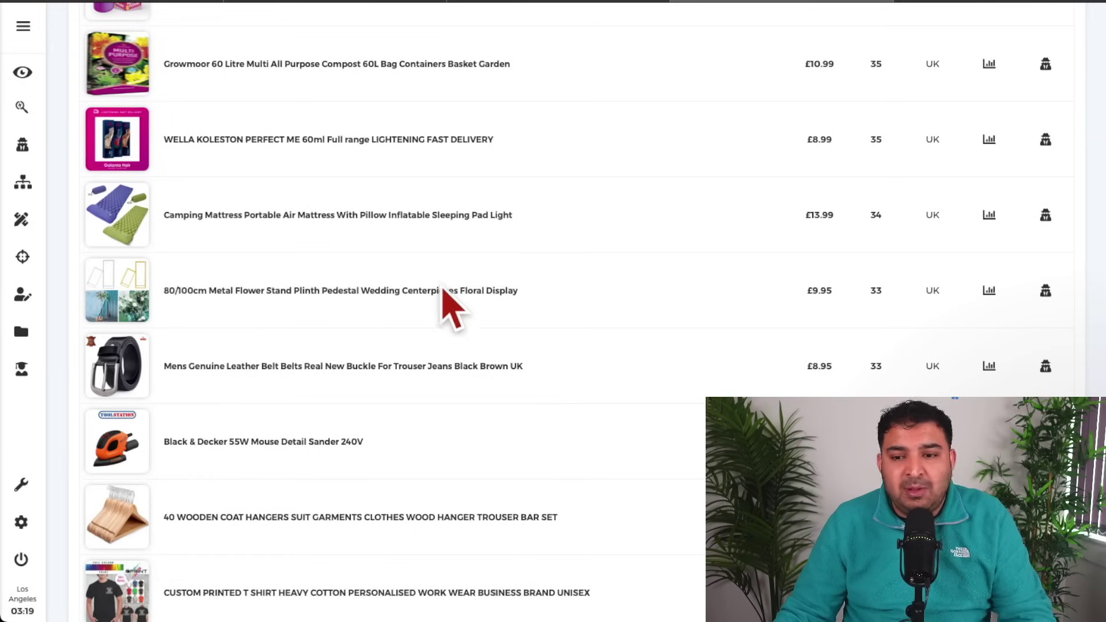
{"action": "left_click", "coordinate": [989, 216]}
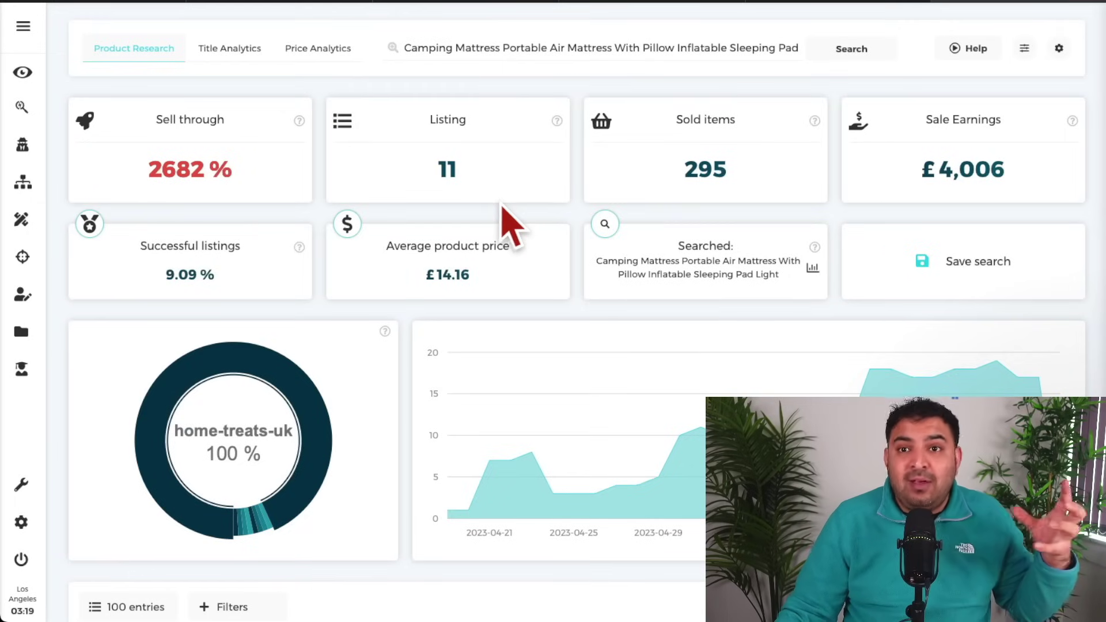
{"action": "scroll", "coordinate": [504, 219], "scroll_direction": "down", "scroll_amount": 1}
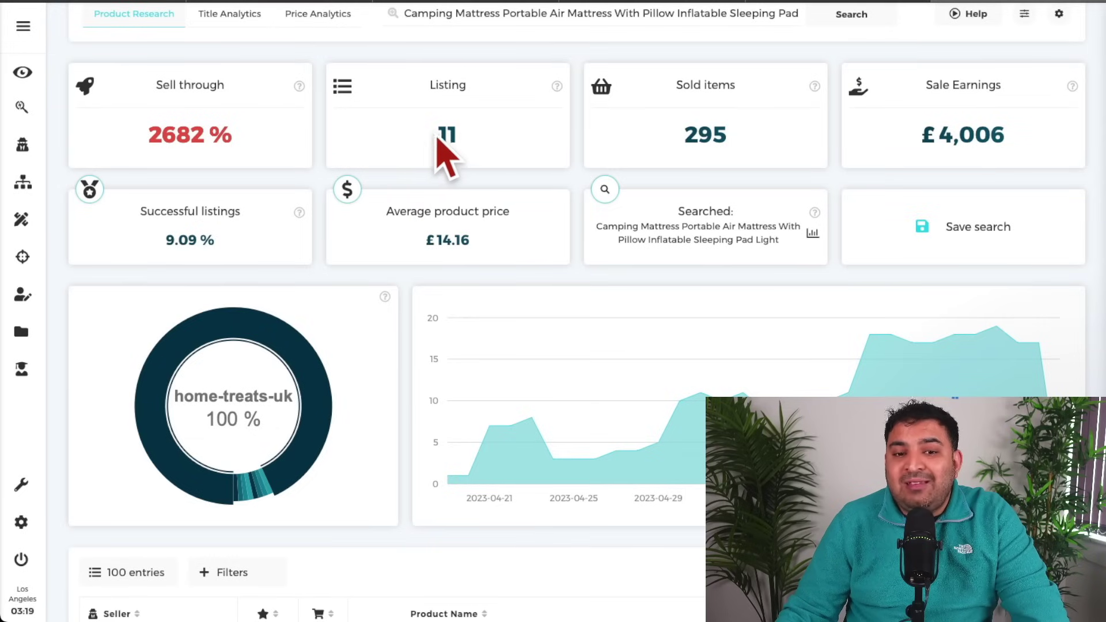
Step: Examine the competing sellers of the camping mattress, comparing their product images, sold quantities and prices
{"action": "scroll", "coordinate": [481, 147], "scroll_direction": "down", "scroll_amount": 7}
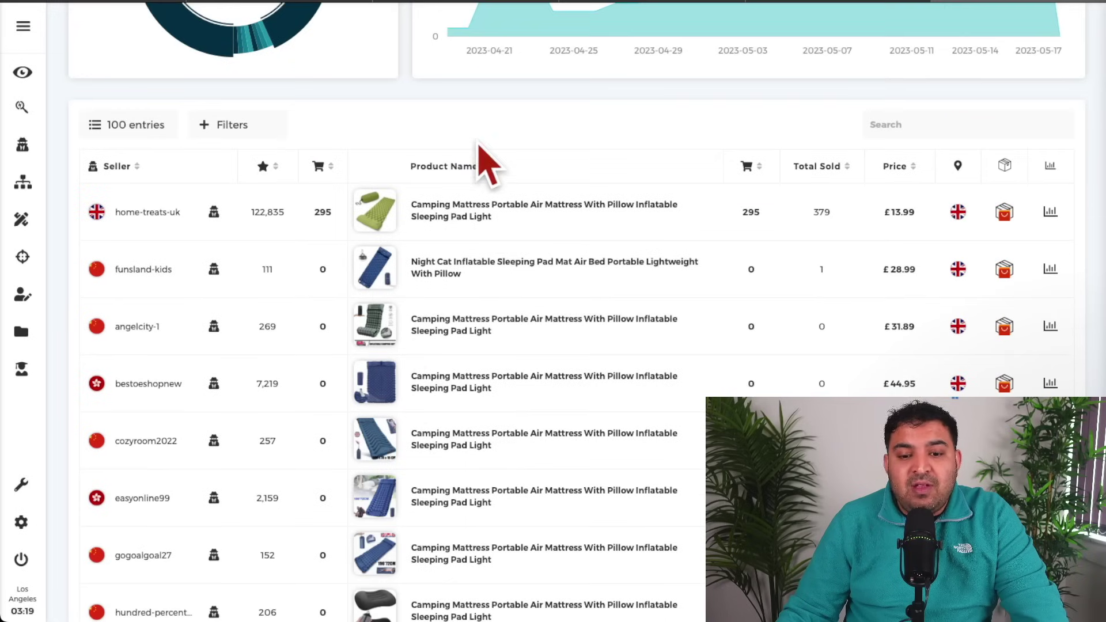
{"action": "scroll", "coordinate": [346, 397], "scroll_direction": "down", "scroll_amount": 4}
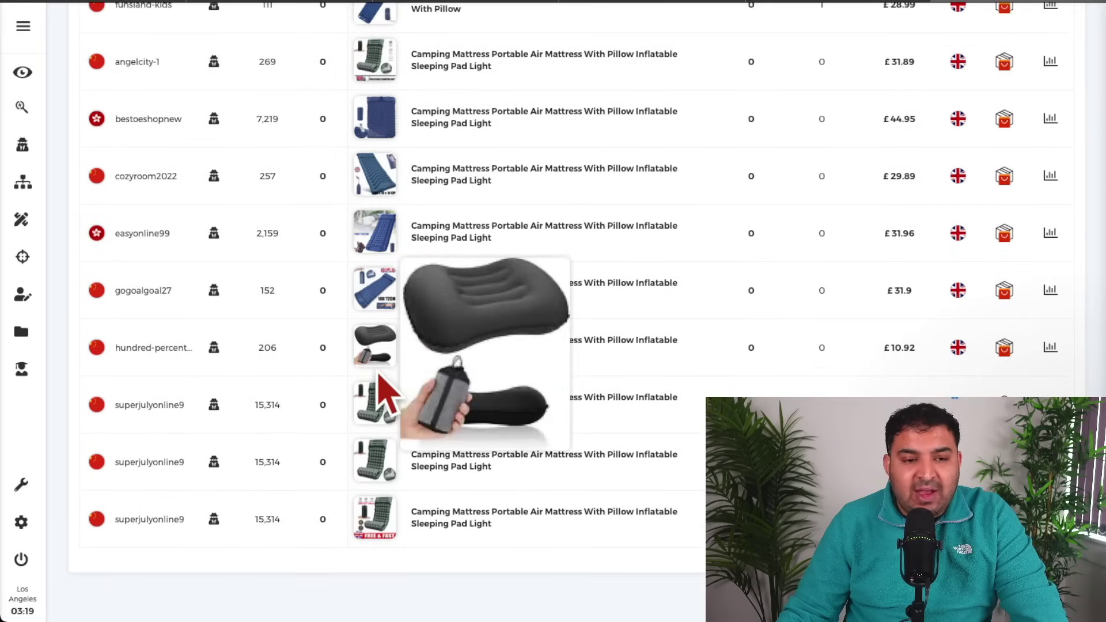
{"action": "scroll", "coordinate": [380, 392], "scroll_direction": "up", "scroll_amount": 5}
{"action": "scroll", "coordinate": [379, 372], "scroll_direction": "down", "scroll_amount": 3}
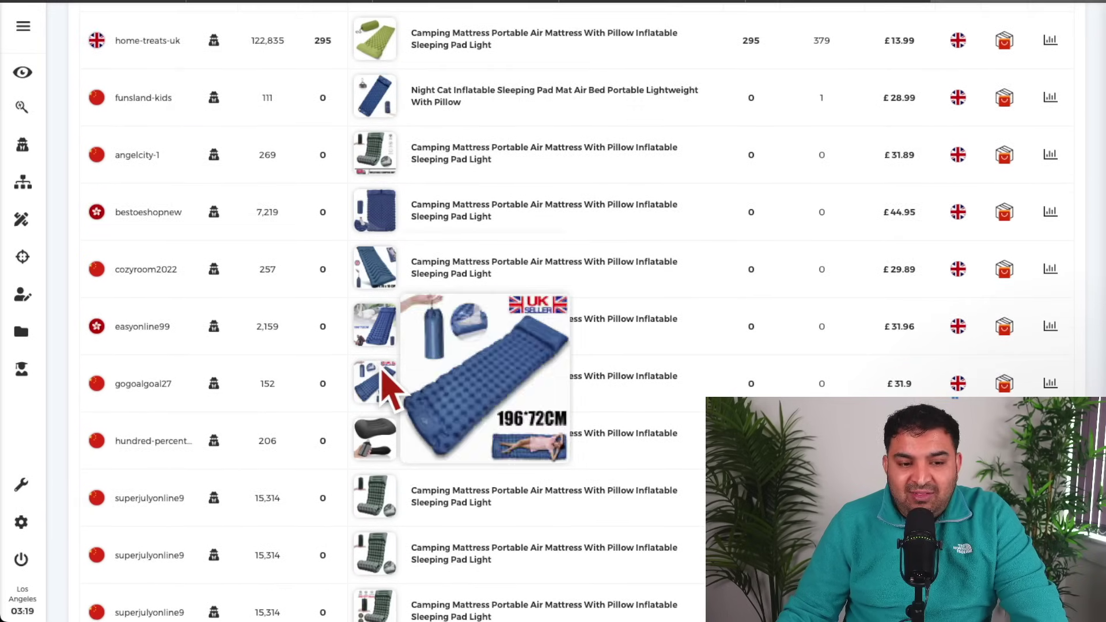
{"action": "scroll", "coordinate": [380, 372], "scroll_direction": "down", "scroll_amount": 2}
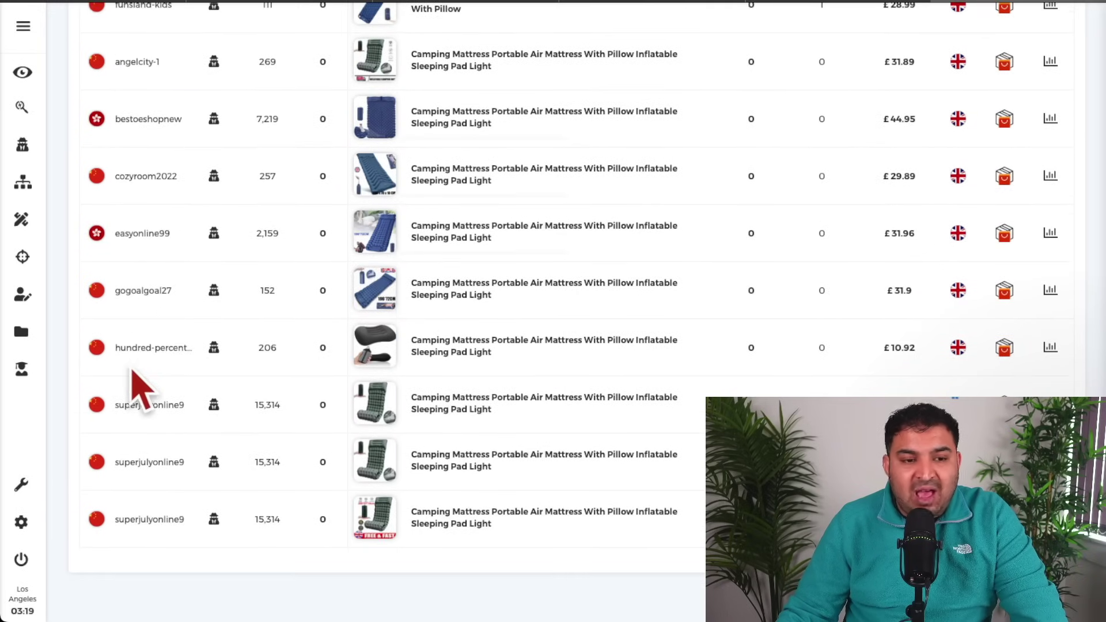
{"action": "scroll", "coordinate": [141, 388], "scroll_direction": "up", "scroll_amount": 3}
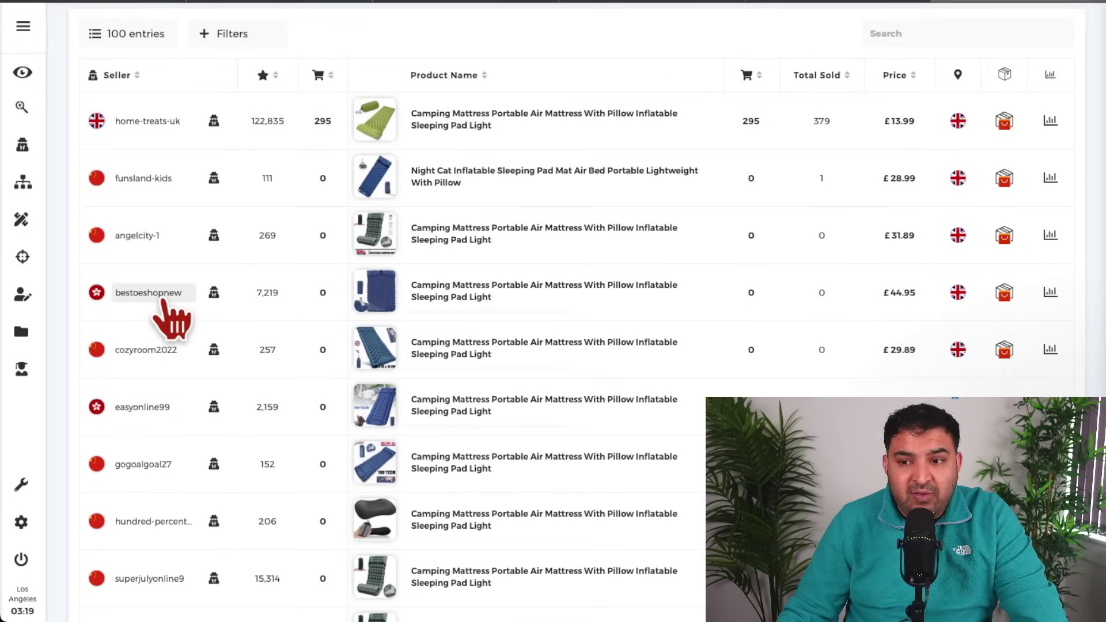
{"action": "scroll", "coordinate": [173, 320], "scroll_direction": "up", "scroll_amount": 1}
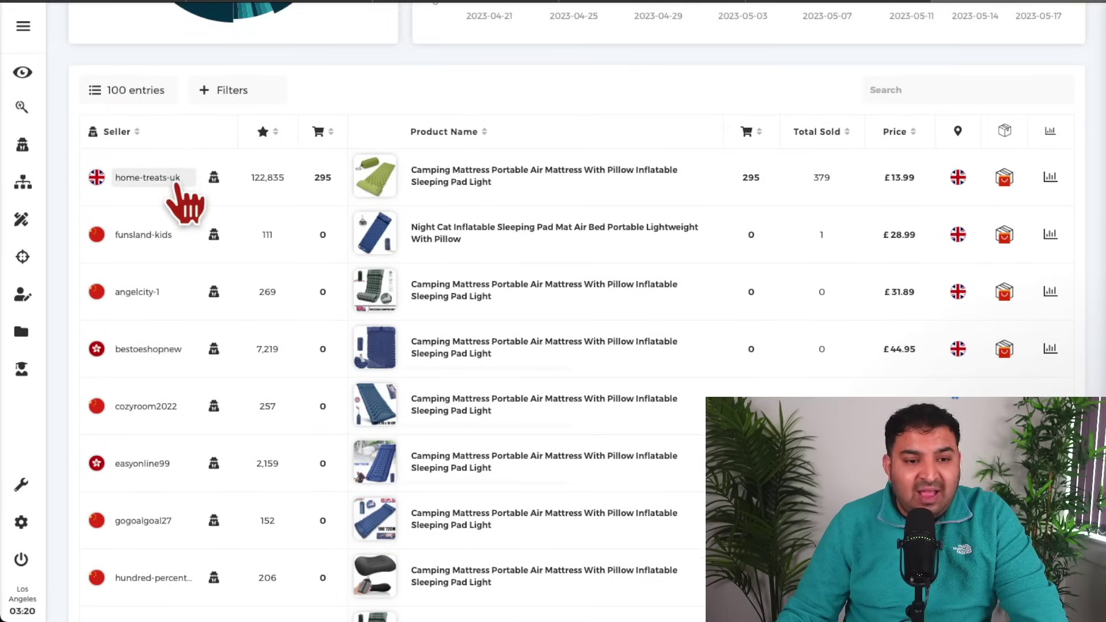
Step: Examine the camping mattress's daily sales chart and compare the top seller's product image, sold quantity and price with the competing sellers
{"action": "mouse_move", "coordinate": [375, 176]}
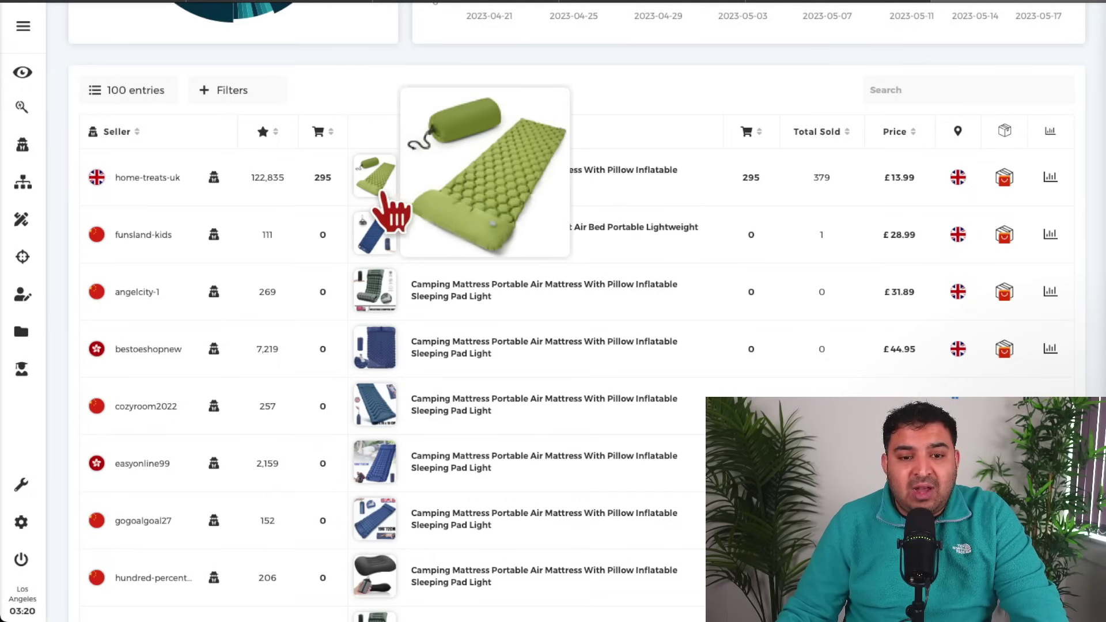
{"action": "scroll", "coordinate": [334, 193], "scroll_direction": "up", "scroll_amount": 6}
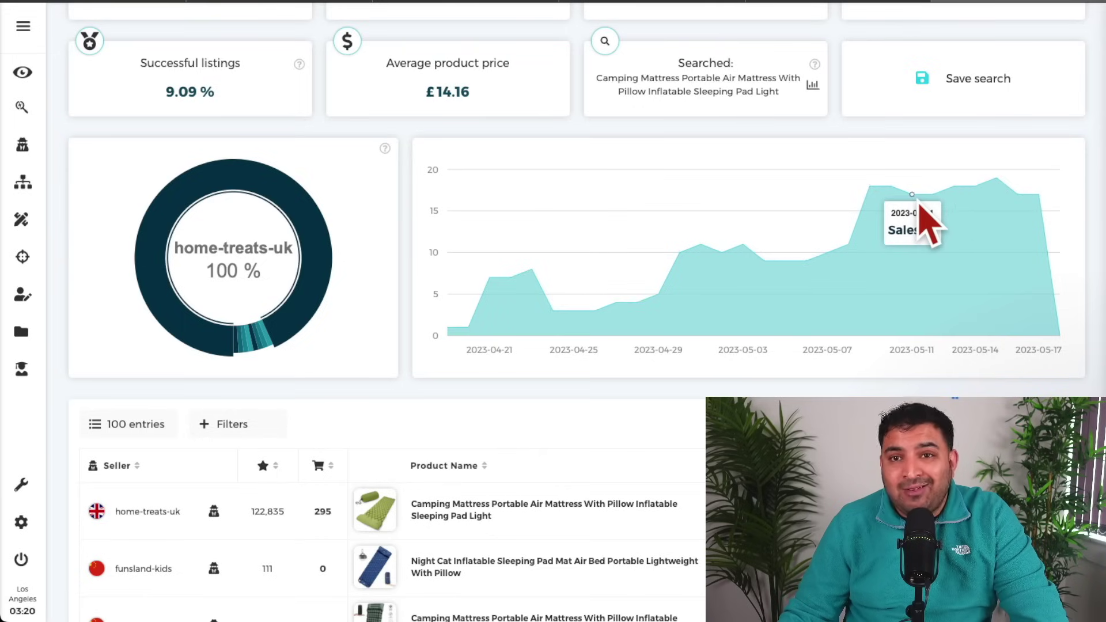
{"action": "scroll", "coordinate": [922, 213], "scroll_direction": "down", "scroll_amount": 3}
{"action": "scroll", "coordinate": [784, 225], "scroll_direction": "up", "scroll_amount": 2}
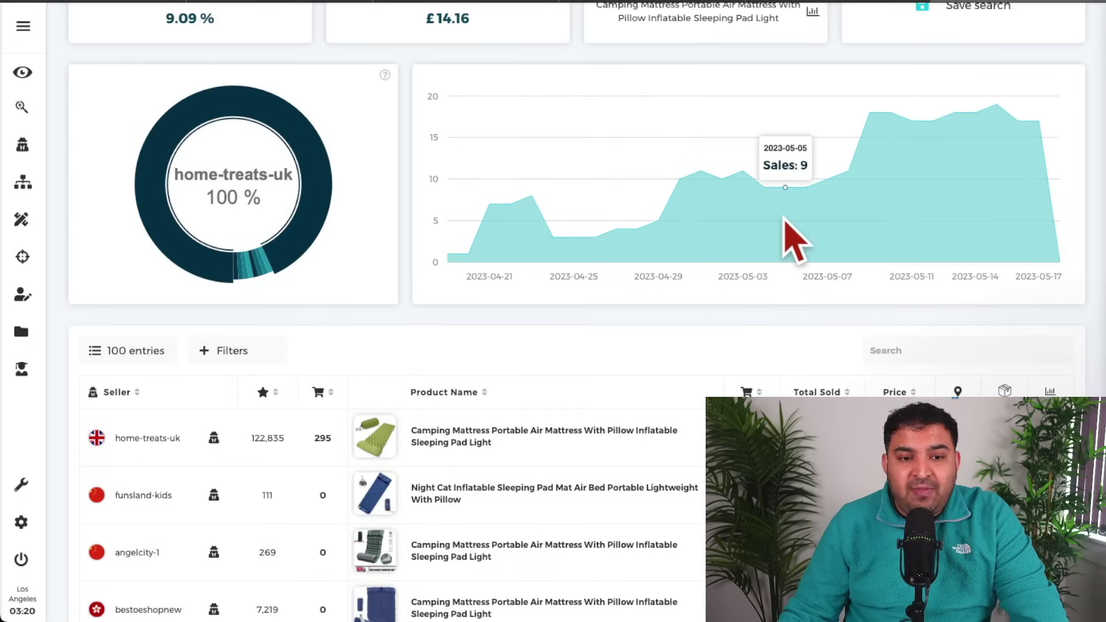
{"action": "scroll", "coordinate": [795, 240], "scroll_direction": "down", "scroll_amount": 6}
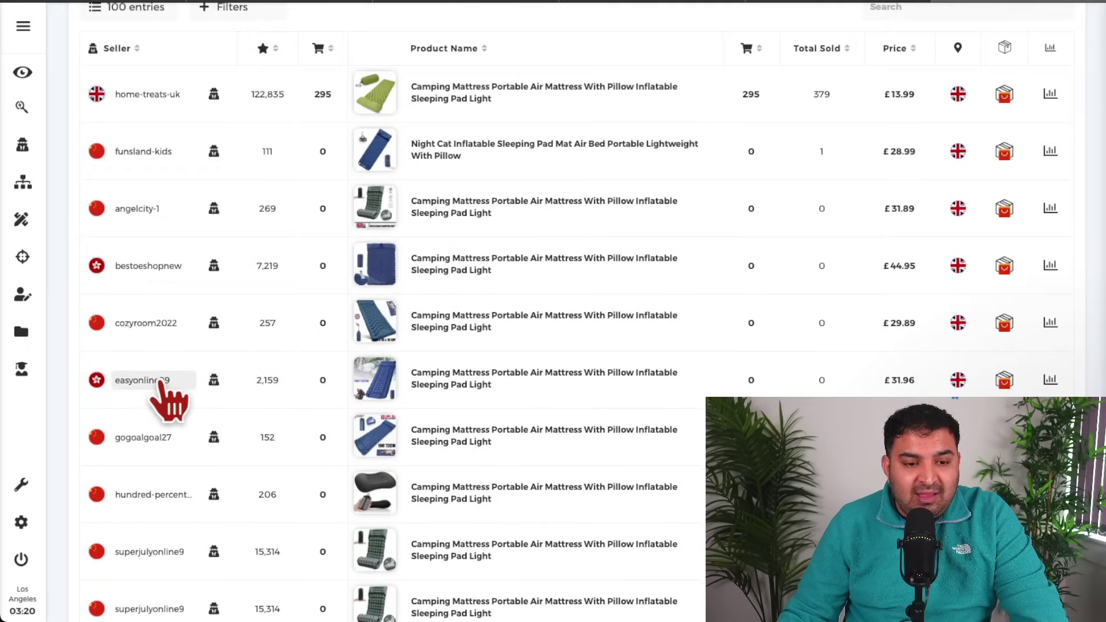
{"action": "scroll", "coordinate": [231, 398], "scroll_direction": "down", "scroll_amount": 2}
{"action": "scroll", "coordinate": [593, 370], "scroll_direction": "up", "scroll_amount": 6}
{"action": "scroll", "coordinate": [593, 375], "scroll_direction": "down", "scroll_amount": 1}
{"action": "mouse_move", "coordinate": [399, 277]}
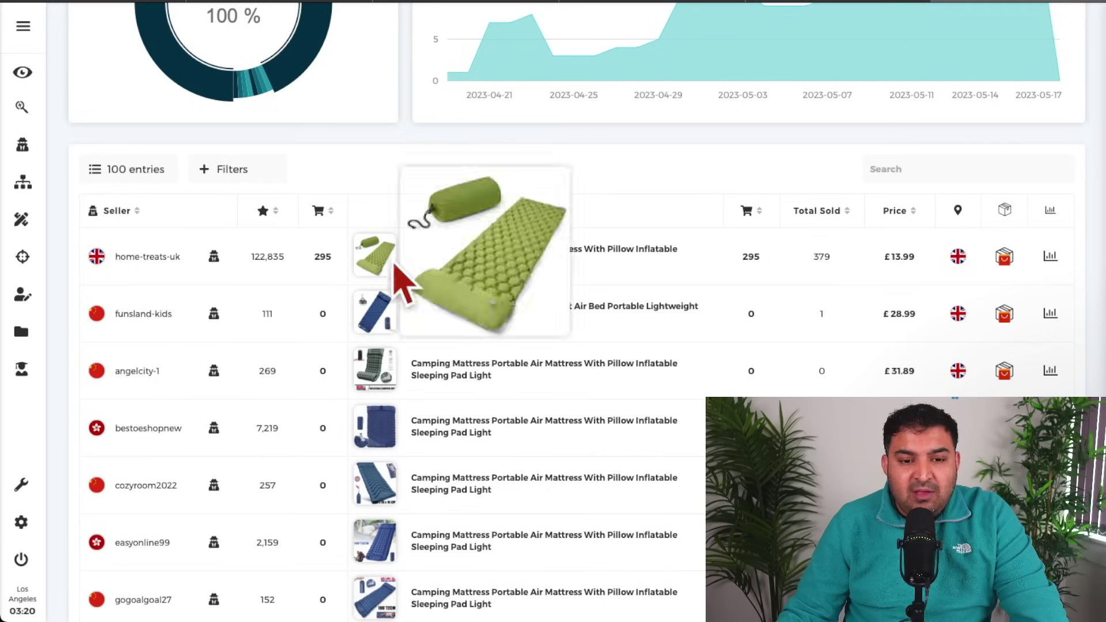
Step: Open the similar AliExpress products for home-treats-uk's camping mattress and compare their images, prices and profits
{"action": "left_click", "coordinate": [1004, 257]}
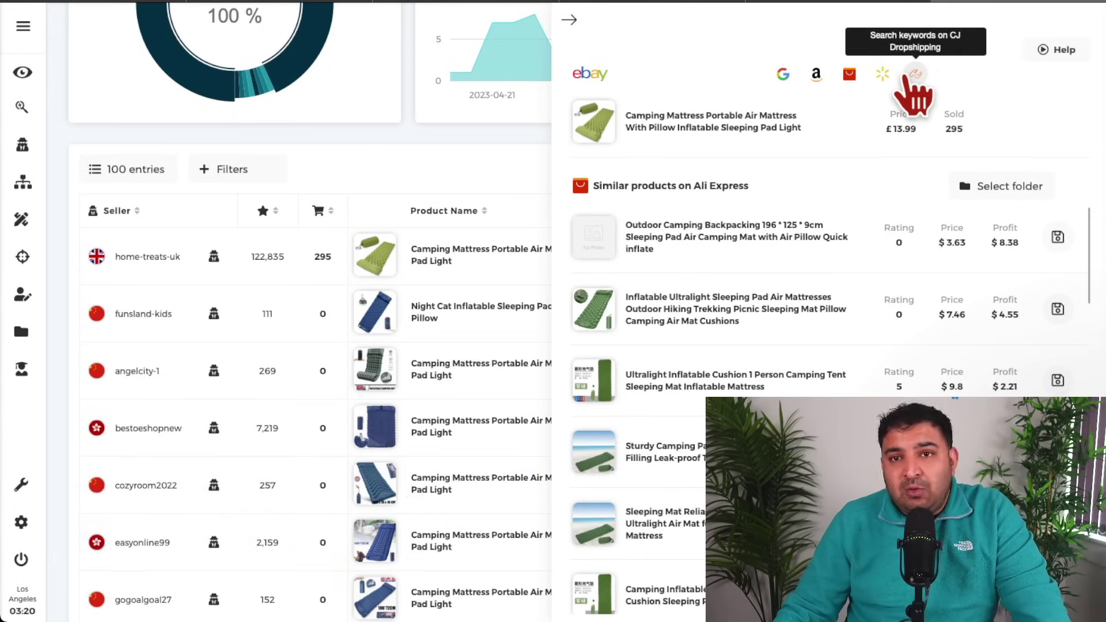
{"action": "scroll", "coordinate": [778, 260], "scroll_direction": "down", "scroll_amount": 1}
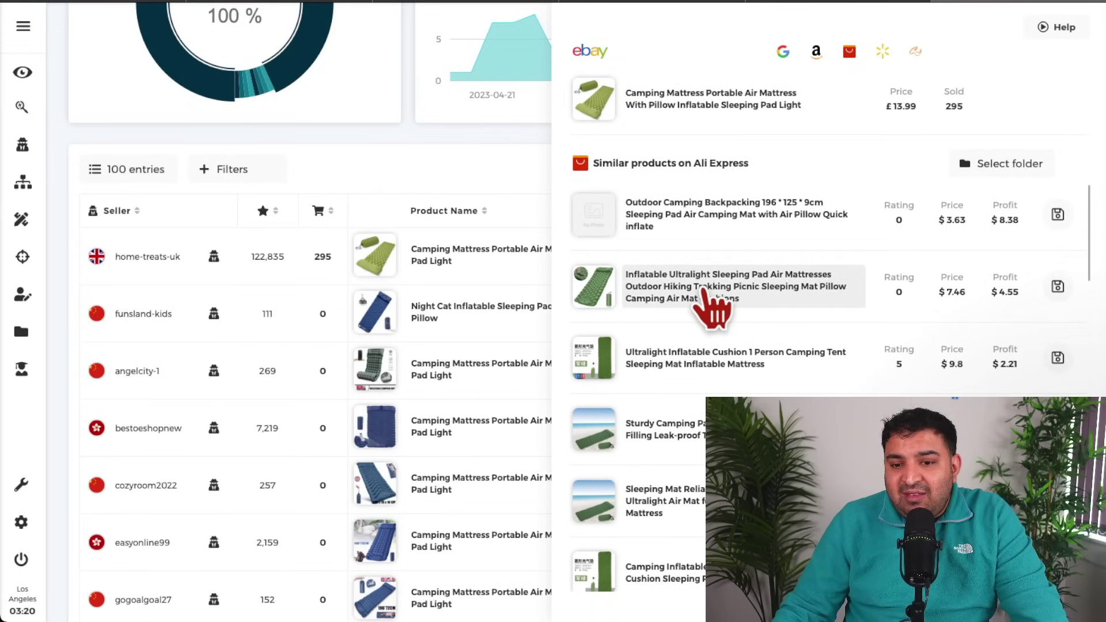
{"action": "scroll", "coordinate": [713, 311], "scroll_direction": "down", "scroll_amount": 1}
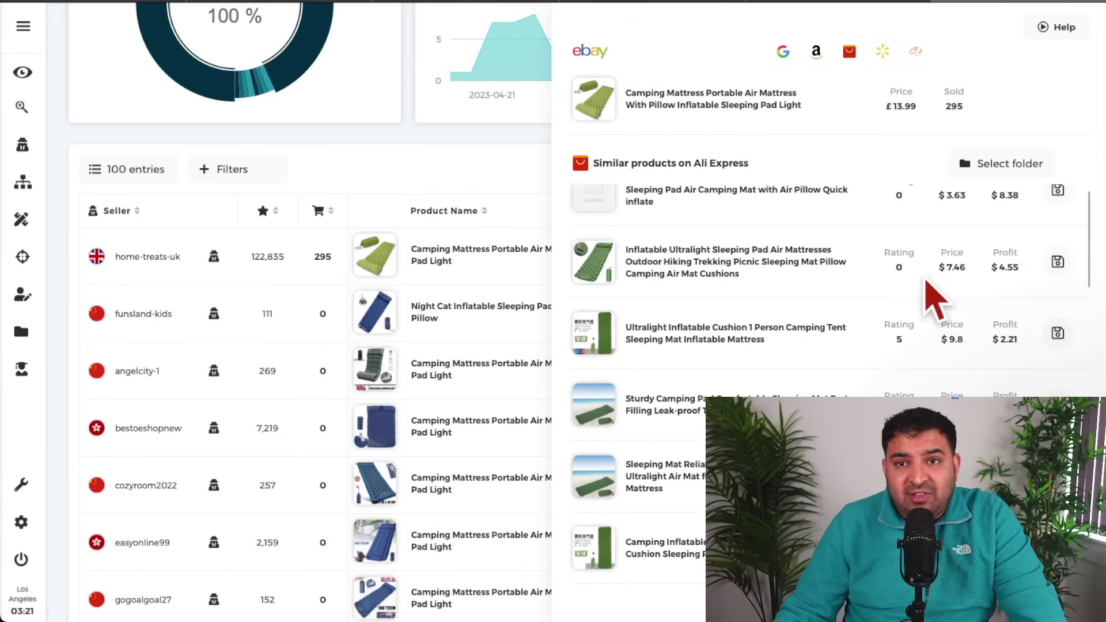
{"action": "scroll", "coordinate": [1003, 271], "scroll_direction": "down", "scroll_amount": 2}
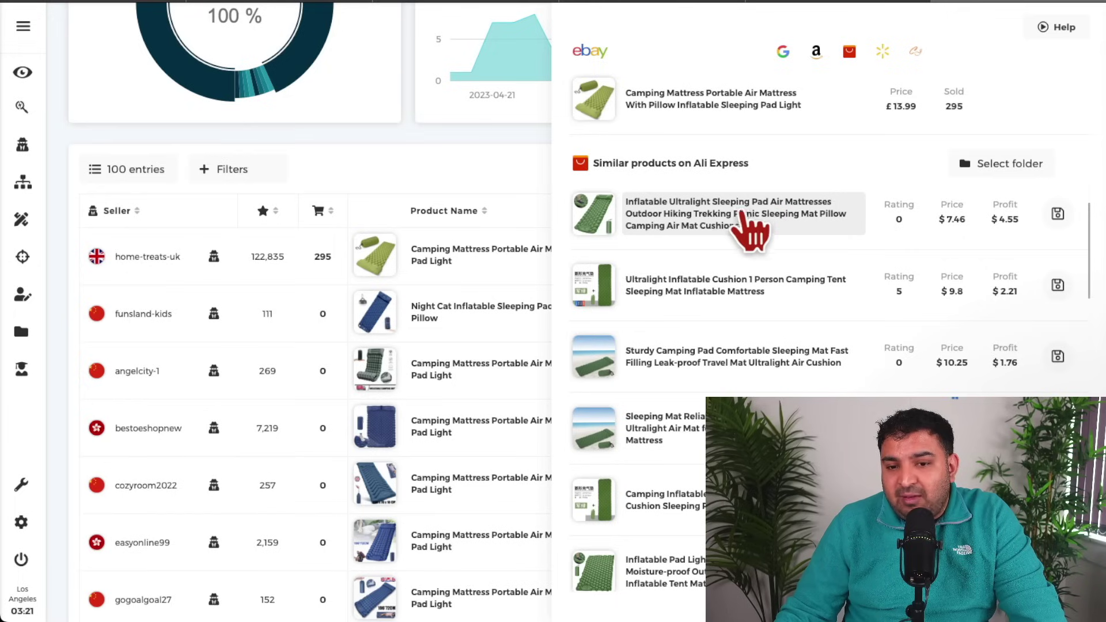
{"action": "mouse_move", "coordinate": [605, 219]}
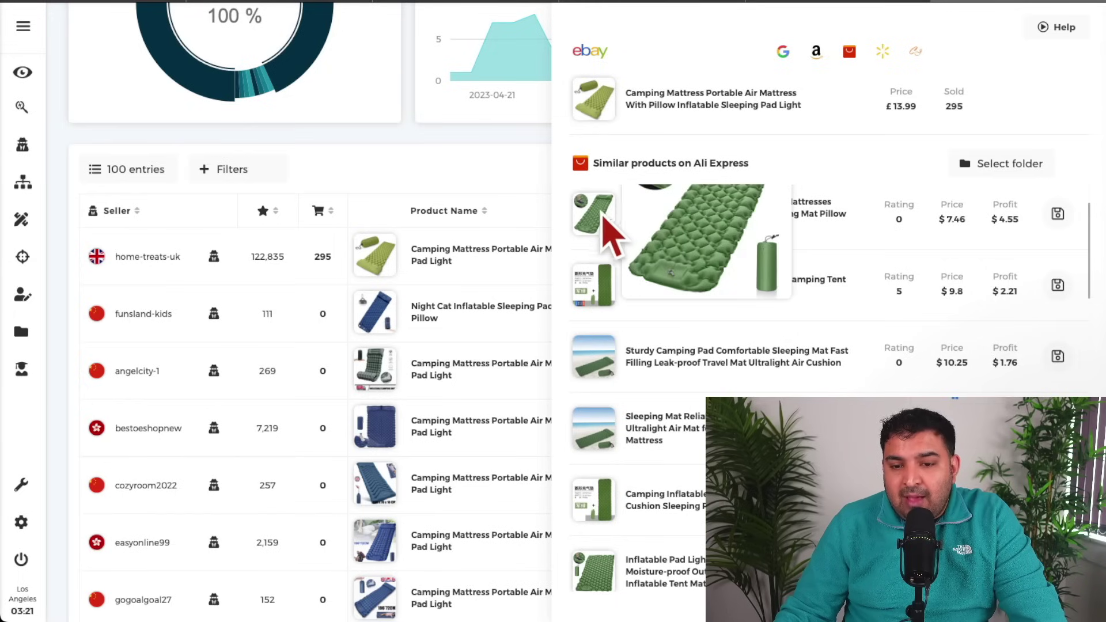
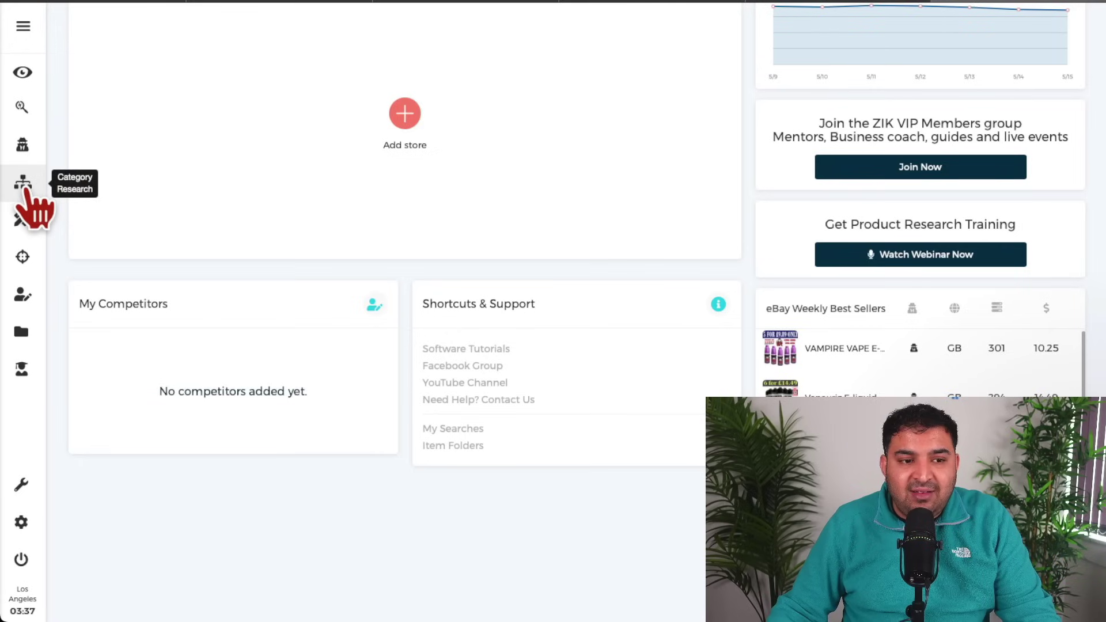
Step: Open Category Research and look over its search filters and the list of product categories
{"action": "left_click", "coordinate": [41, 195]}
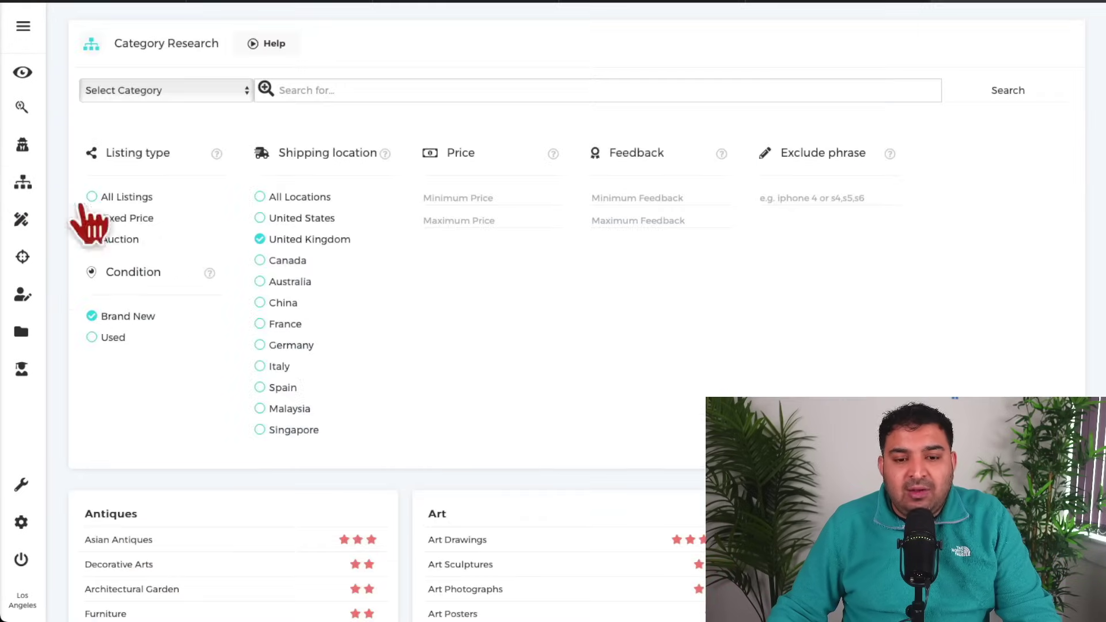
{"action": "scroll", "coordinate": [625, 317], "scroll_direction": "down", "scroll_amount": 7}
{"action": "scroll", "coordinate": [606, 329], "scroll_direction": "up", "scroll_amount": 7}
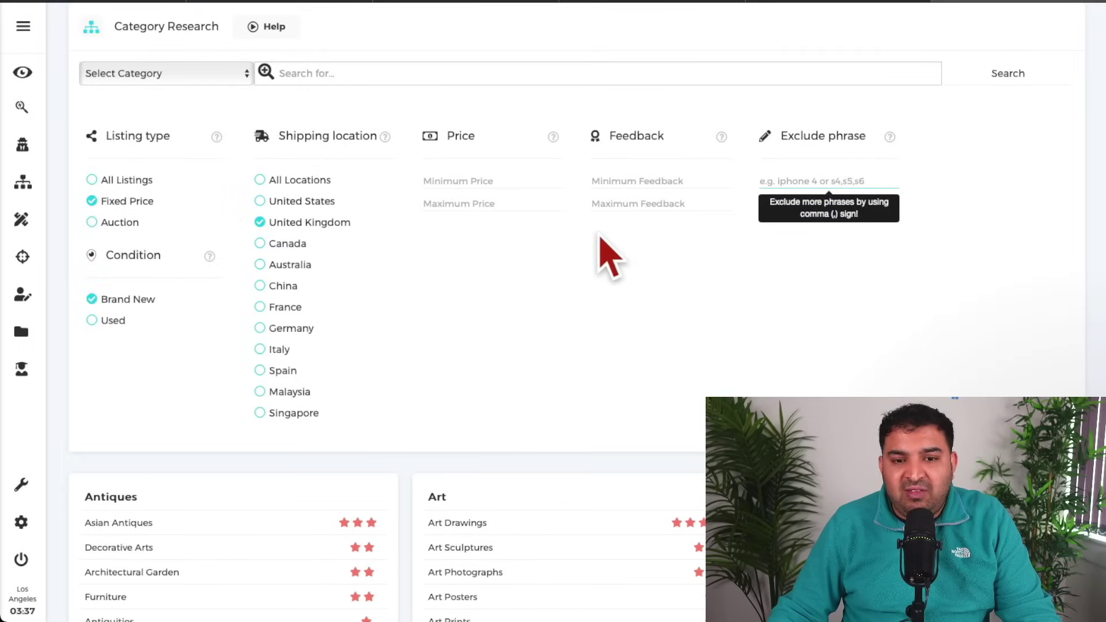
{"action": "scroll", "coordinate": [686, 230], "scroll_direction": "down", "scroll_amount": 6}
{"action": "scroll", "coordinate": [311, 245], "scroll_direction": "down", "scroll_amount": 6}
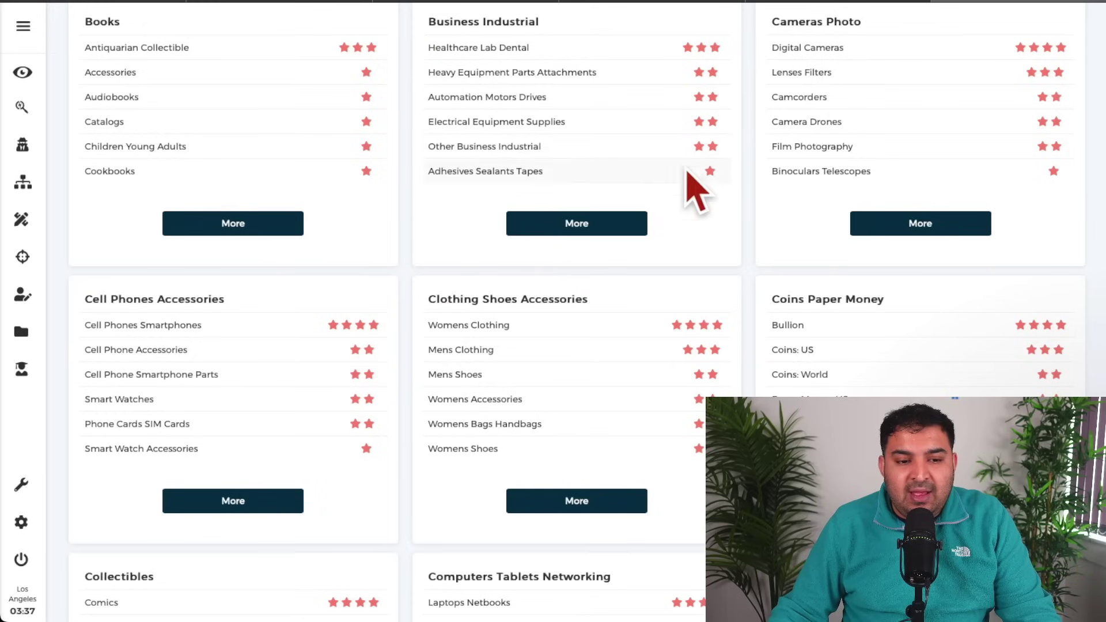
Step: Choose Cell Phone Accessories under Cell Phones Accessories and run the category search for it
{"action": "scroll", "coordinate": [634, 317], "scroll_direction": "down", "scroll_amount": 1}
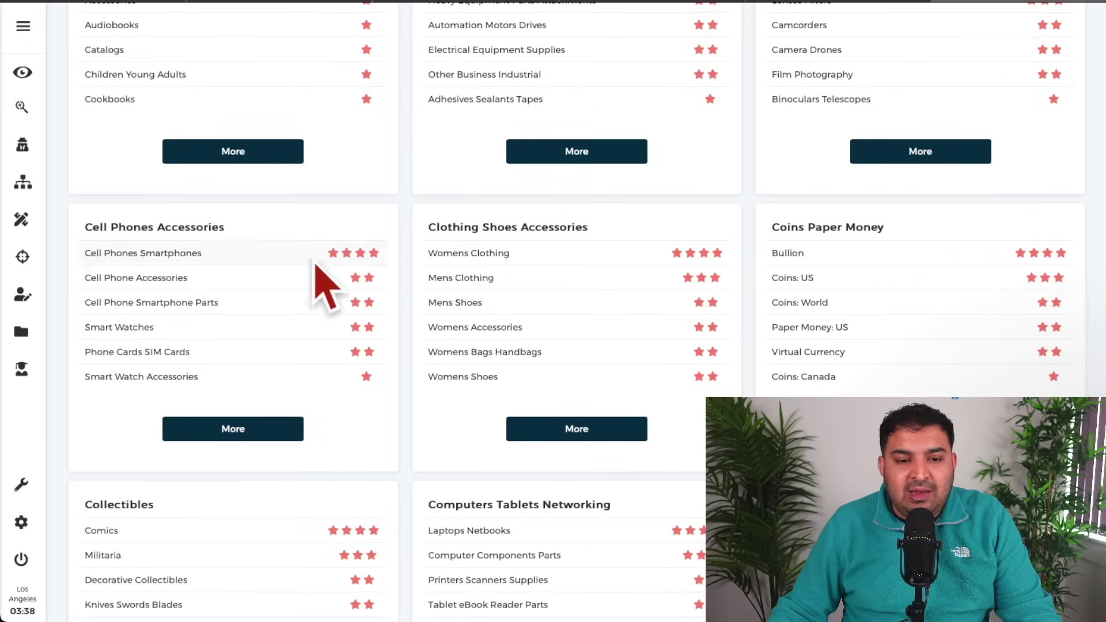
{"action": "left_click", "coordinate": [135, 279]}
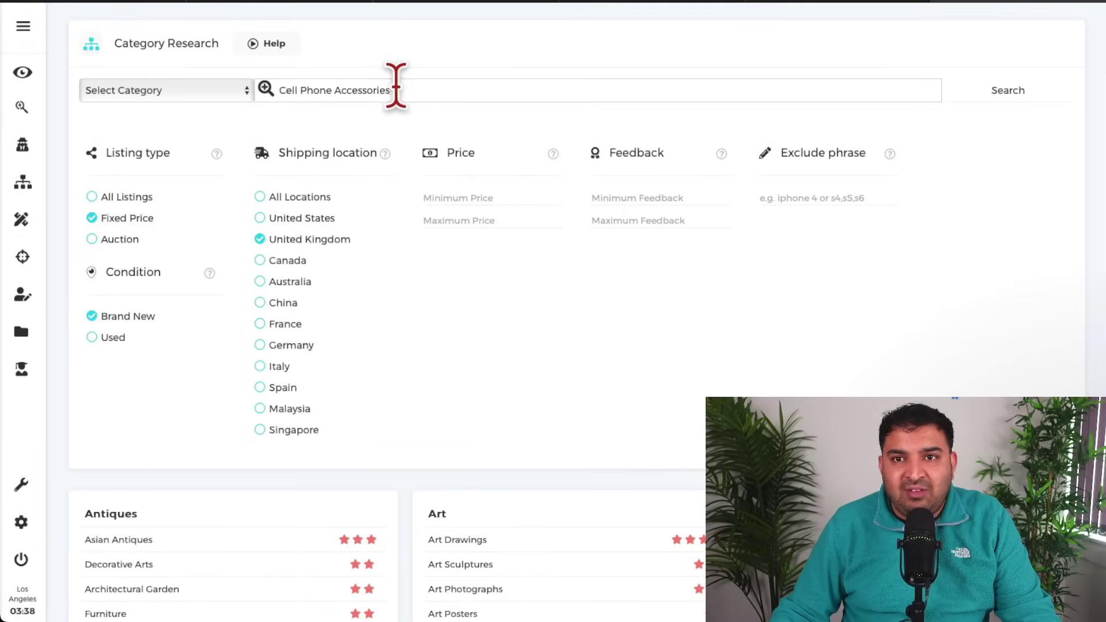
{"action": "left_click", "coordinate": [1018, 86]}
{"action": "left_click", "coordinate": [1017, 88]}
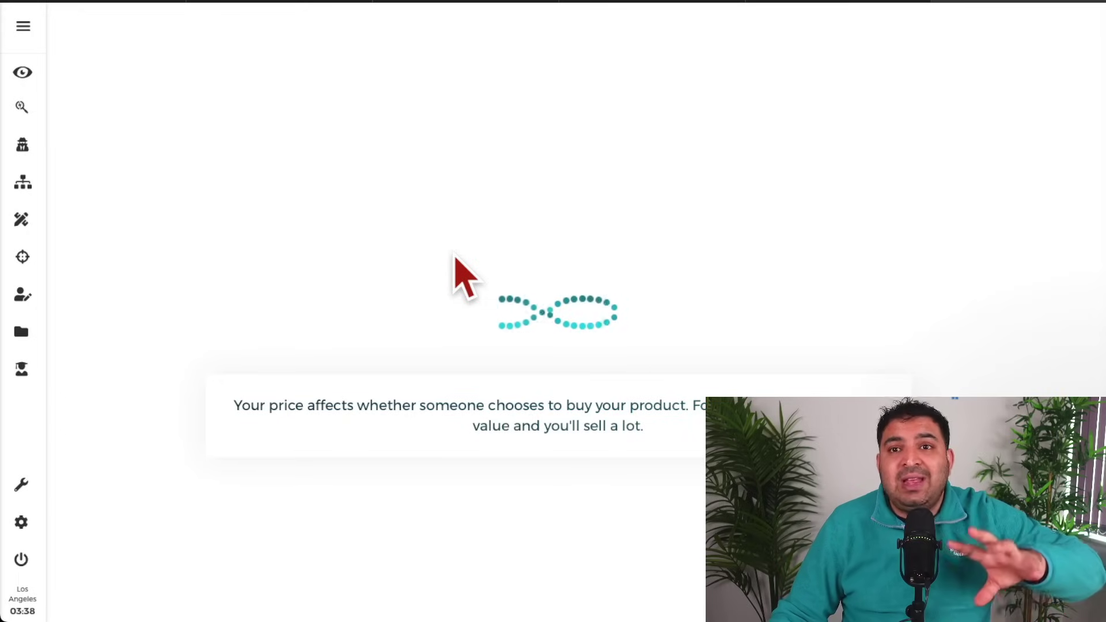
Step: Browse the best-selling cell phone accessory listings, checking sellers, sold quantities, prices and product images
{"action": "scroll", "coordinate": [308, 272], "scroll_direction": "down", "scroll_amount": 7}
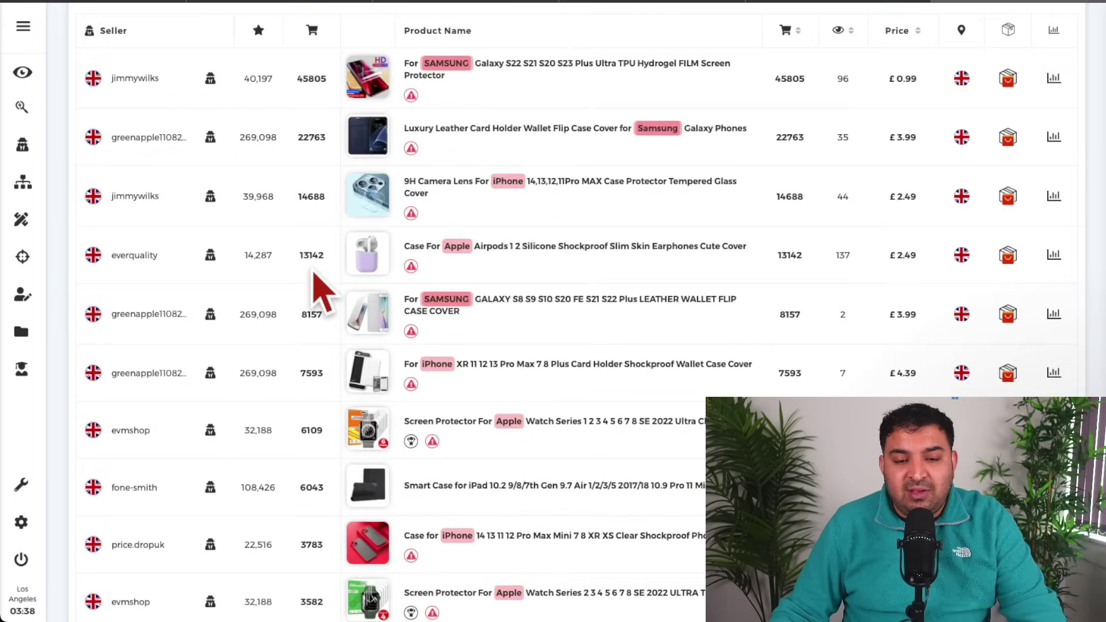
{"action": "scroll", "coordinate": [398, 311], "scroll_direction": "down", "scroll_amount": 5}
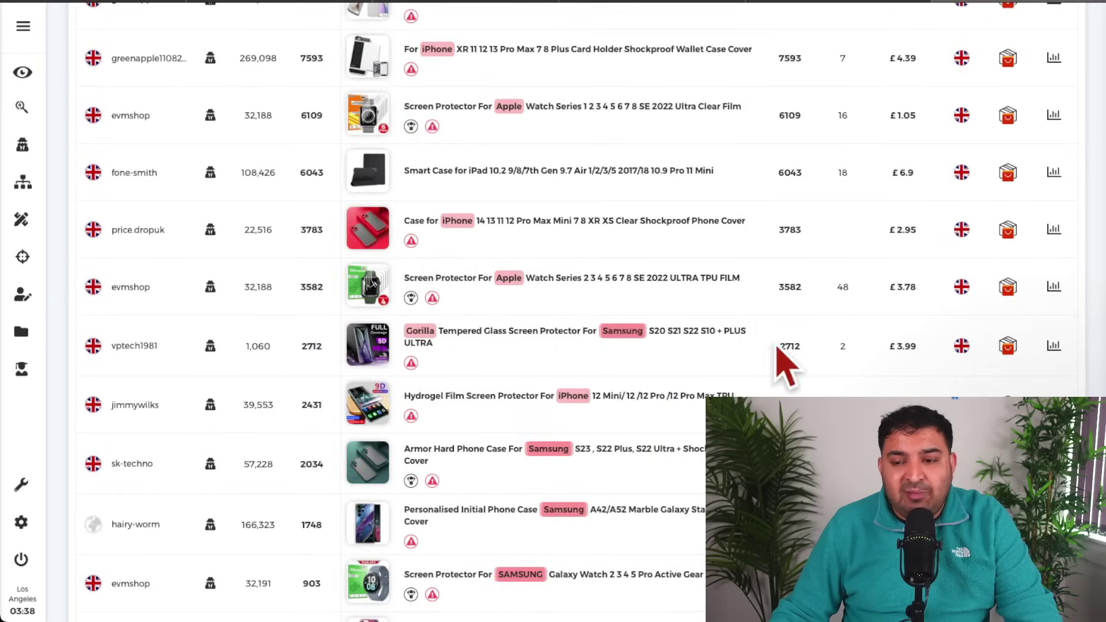
{"action": "scroll", "coordinate": [743, 322], "scroll_direction": "down", "scroll_amount": 2}
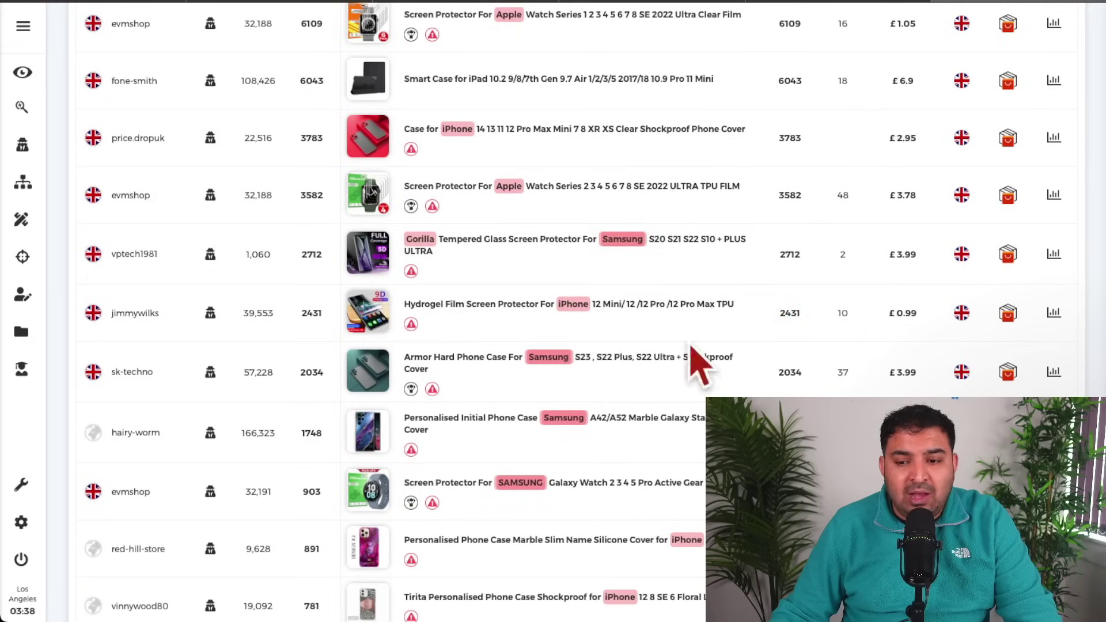
{"action": "scroll", "coordinate": [791, 388], "scroll_direction": "down", "scroll_amount": 6}
{"action": "scroll", "coordinate": [570, 288], "scroll_direction": "down", "scroll_amount": 1}
{"action": "scroll", "coordinate": [539, 294], "scroll_direction": "up", "scroll_amount": 1}
{"action": "scroll", "coordinate": [576, 294], "scroll_direction": "down", "scroll_amount": 1}
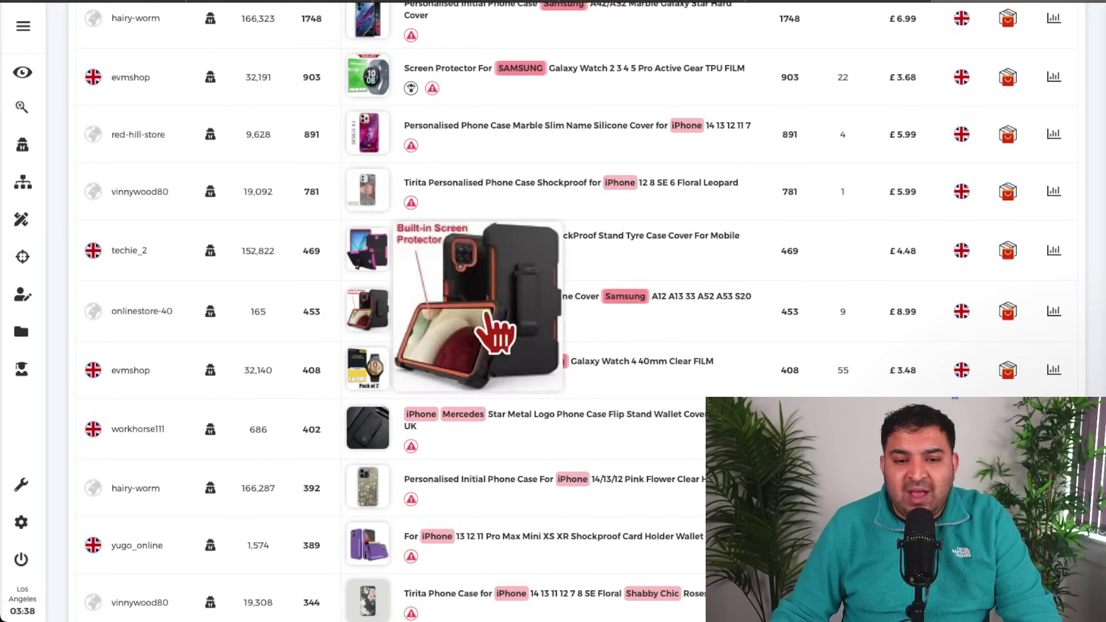
Step: Open the similar AliExpress products for the 360 Case Full Hybrid Shockproof Phone Cover and review their prices and profits
{"action": "left_click", "coordinate": [1008, 311]}
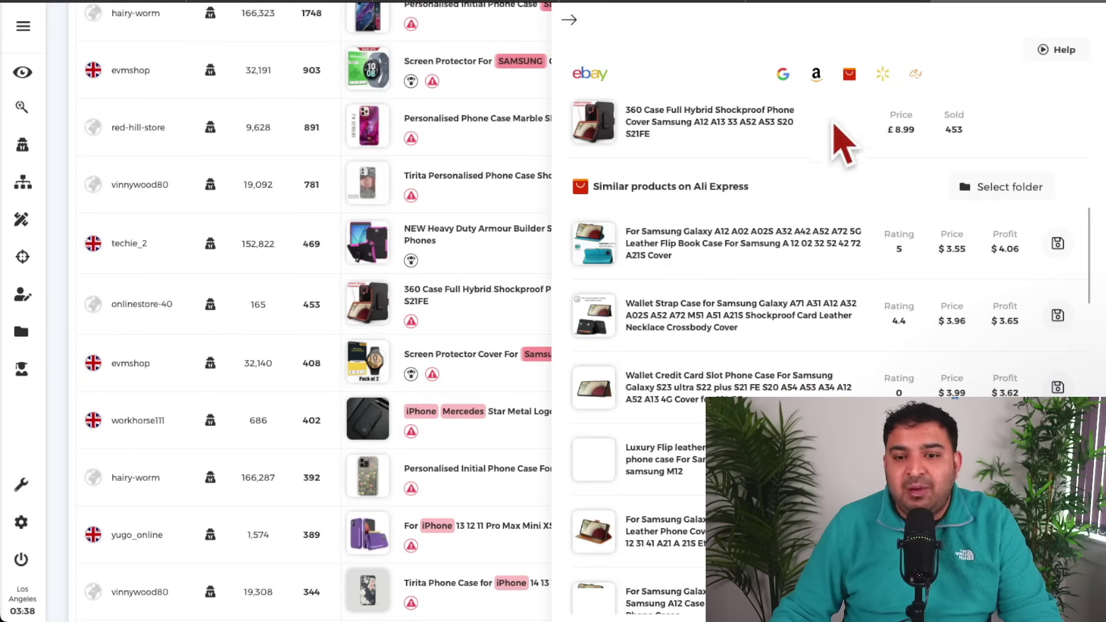
{"action": "scroll", "coordinate": [772, 214], "scroll_direction": "down", "scroll_amount": 1}
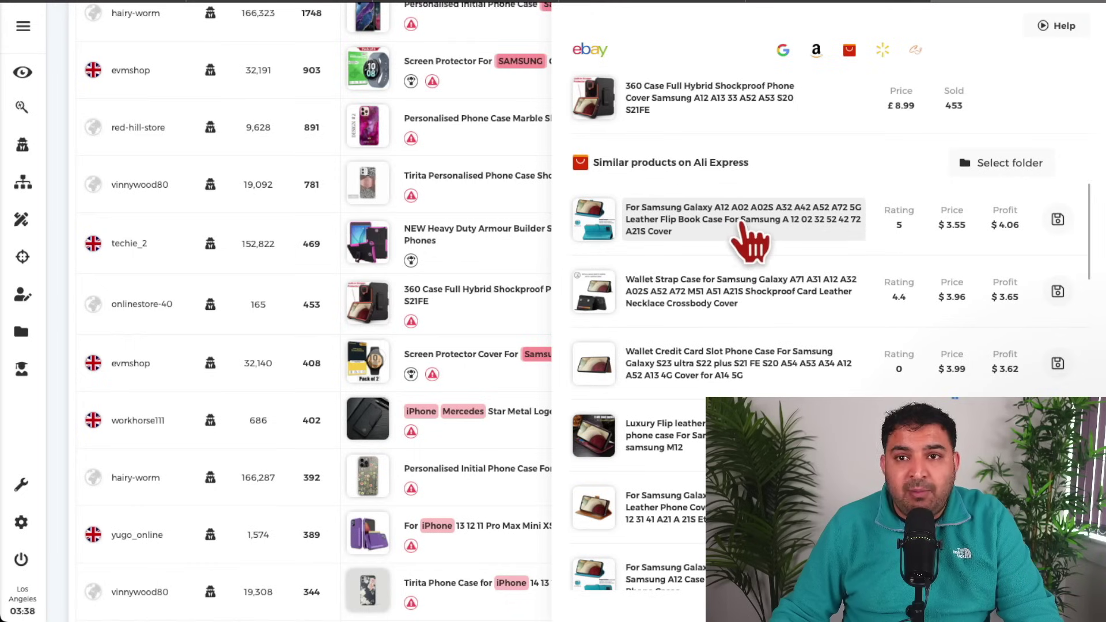
{"action": "left_click", "coordinate": [24, 85]}
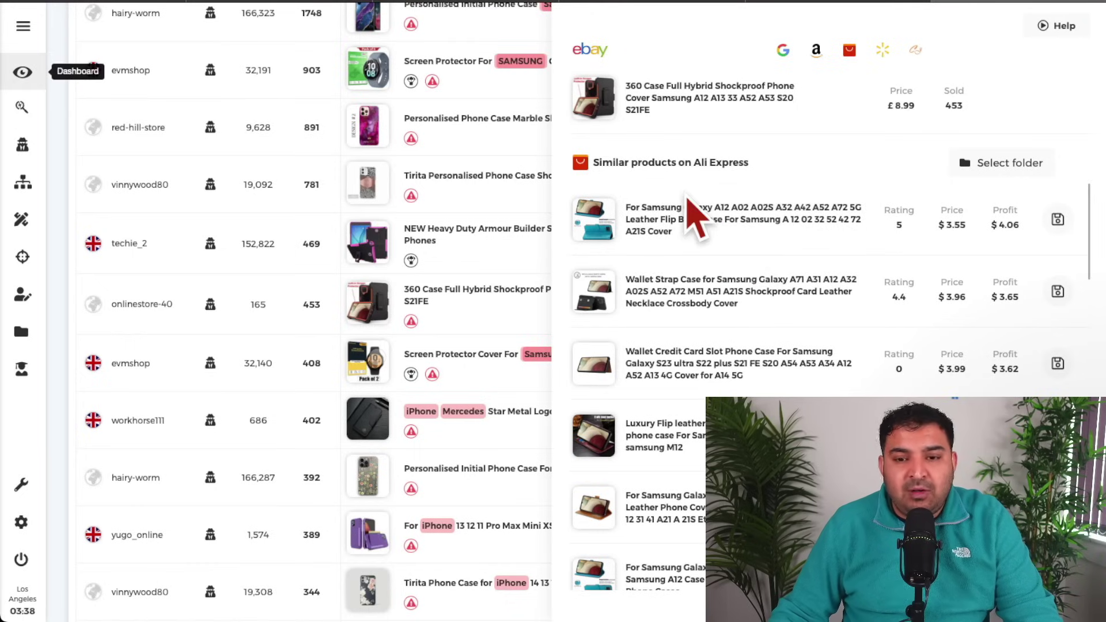
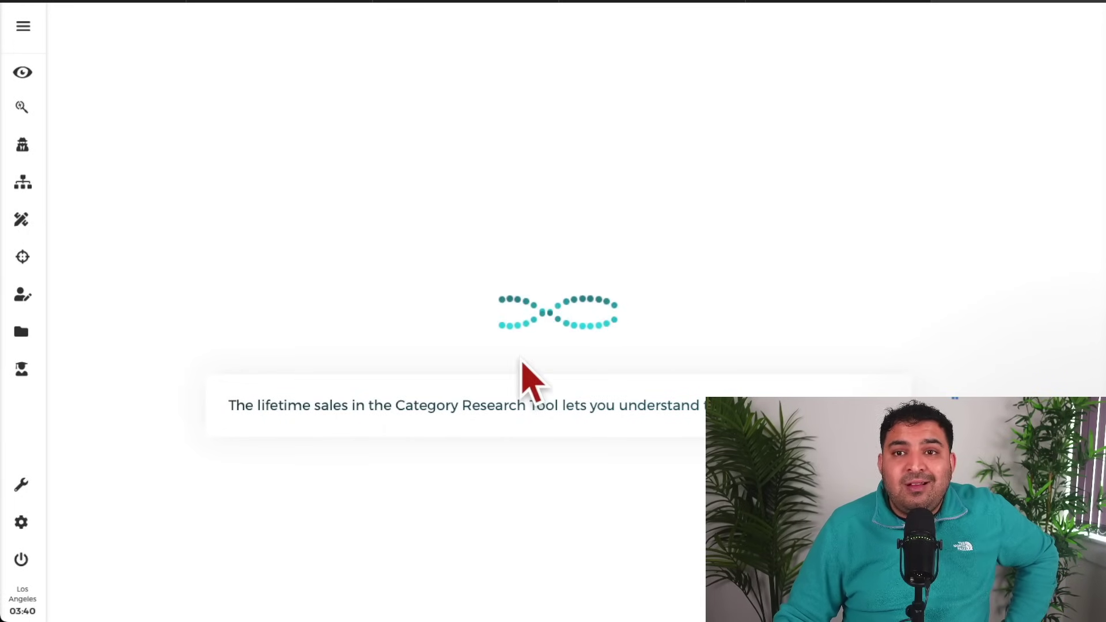
Step: Review the air fryers product research figures for listings, sell-through, successful listings, average product price and sale earnings
{"action": "scroll", "coordinate": [573, 305], "scroll_direction": "down", "scroll_amount": 1}
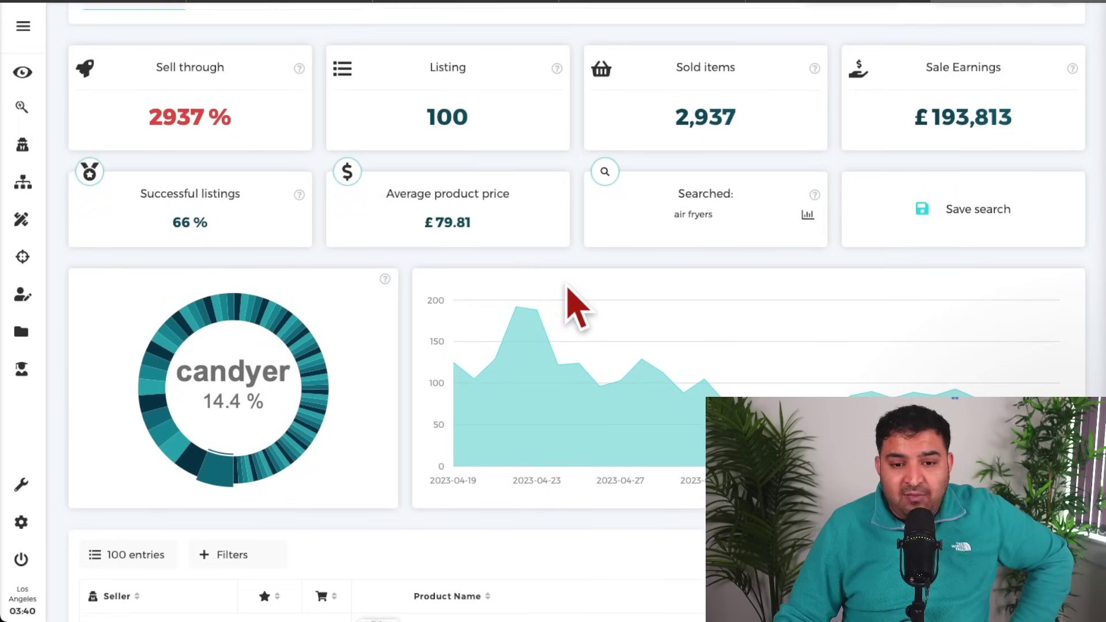
{"action": "left_click_drag", "start_coordinate": [465, 115], "coordinate": [413, 115]}
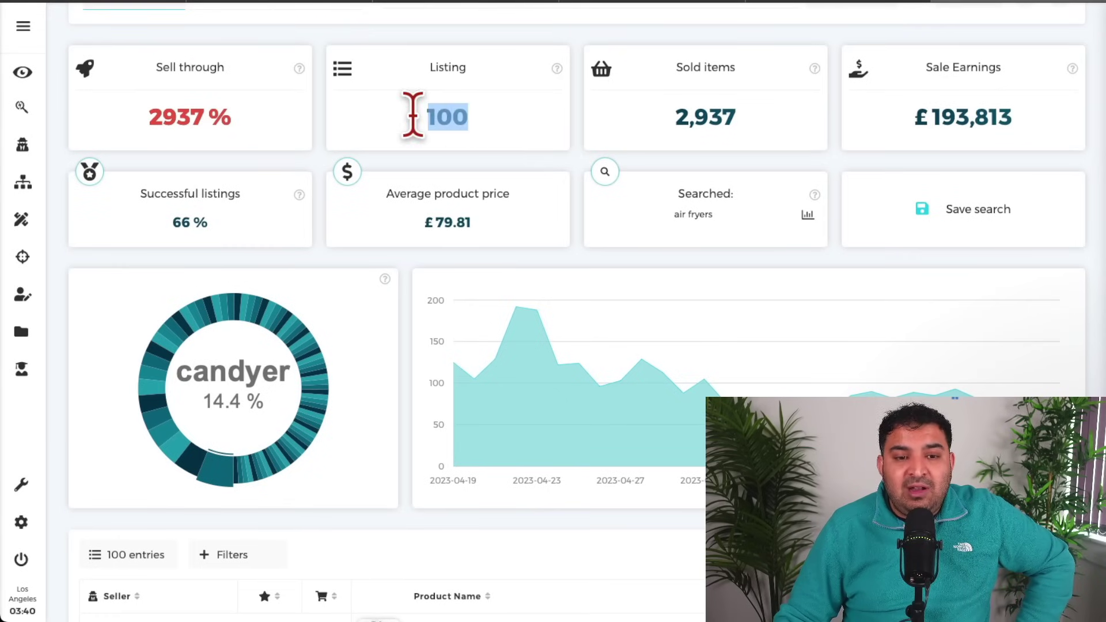
{"action": "left_click_drag", "start_coordinate": [241, 123], "coordinate": [150, 115]}
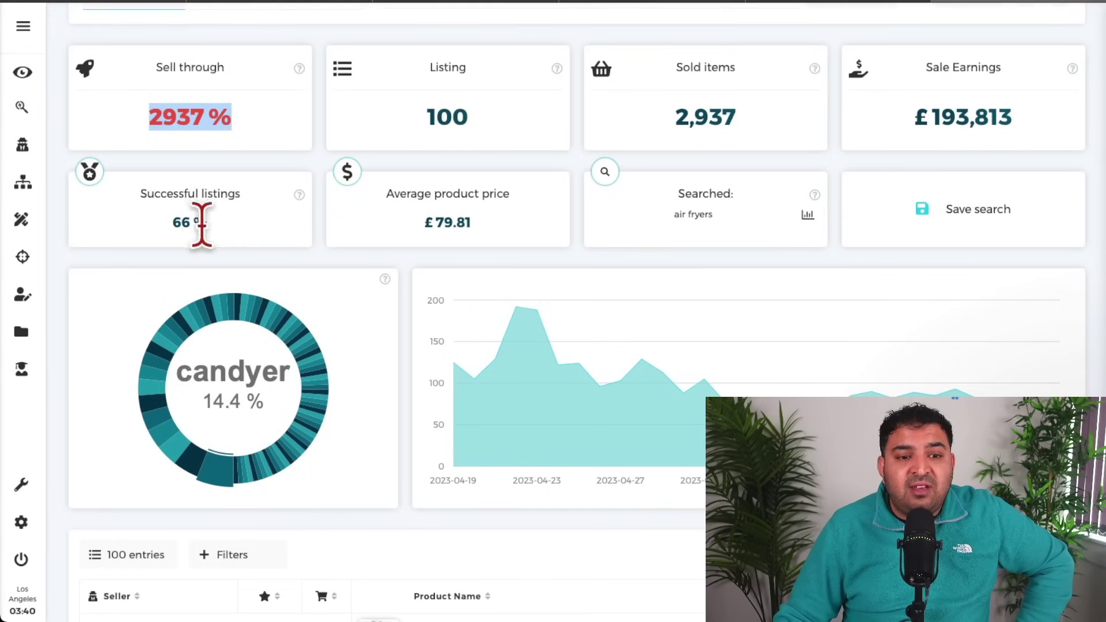
{"action": "left_click_drag", "start_coordinate": [218, 231], "coordinate": [173, 222]}
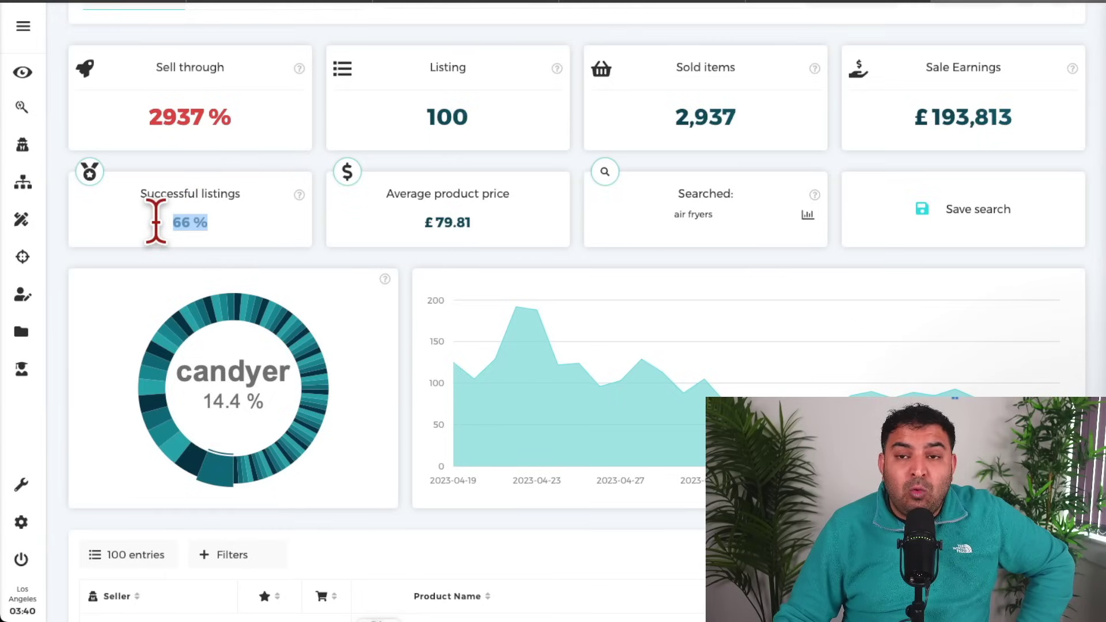
{"action": "scroll", "coordinate": [170, 247], "scroll_direction": "down", "scroll_amount": 2}
{"action": "left_click_drag", "start_coordinate": [486, 136], "coordinate": [414, 136]}
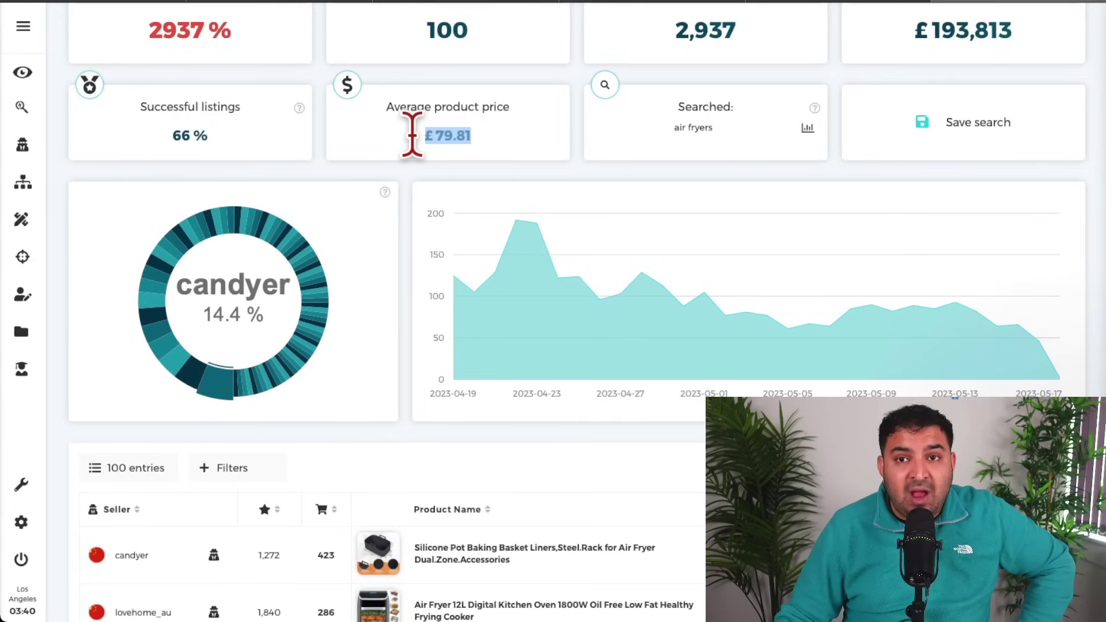
{"action": "scroll", "coordinate": [415, 144], "scroll_direction": "up", "scroll_amount": 3}
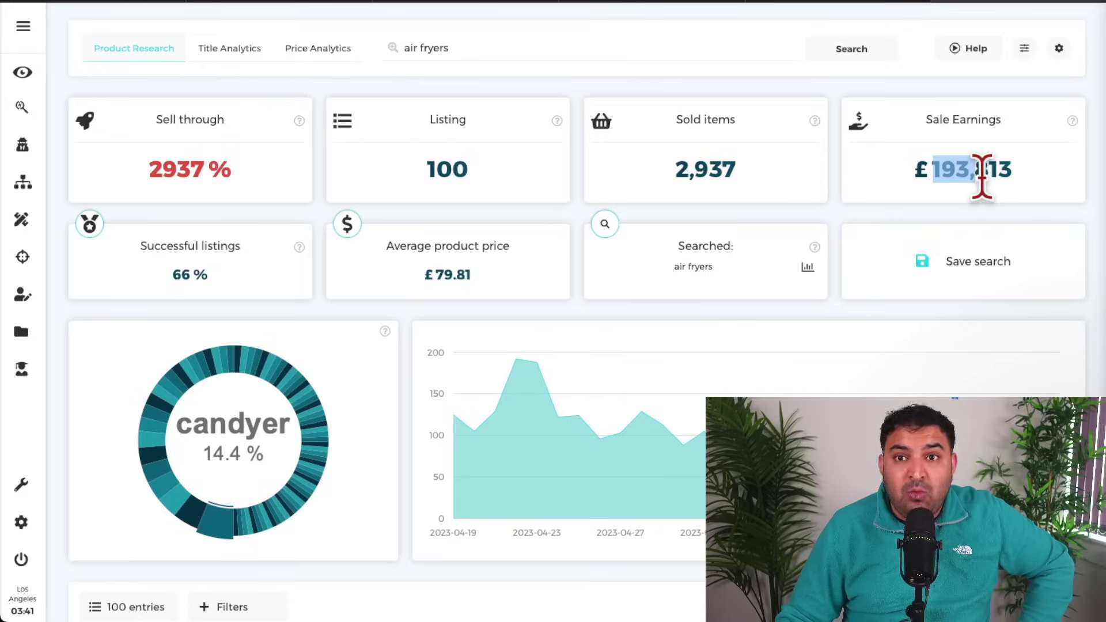
Step: Check the air fryers sales trend chart and compare the sellers' feedback, sold quantities and prices in the listings table
{"action": "scroll", "coordinate": [981, 176], "scroll_direction": "down", "scroll_amount": 5}
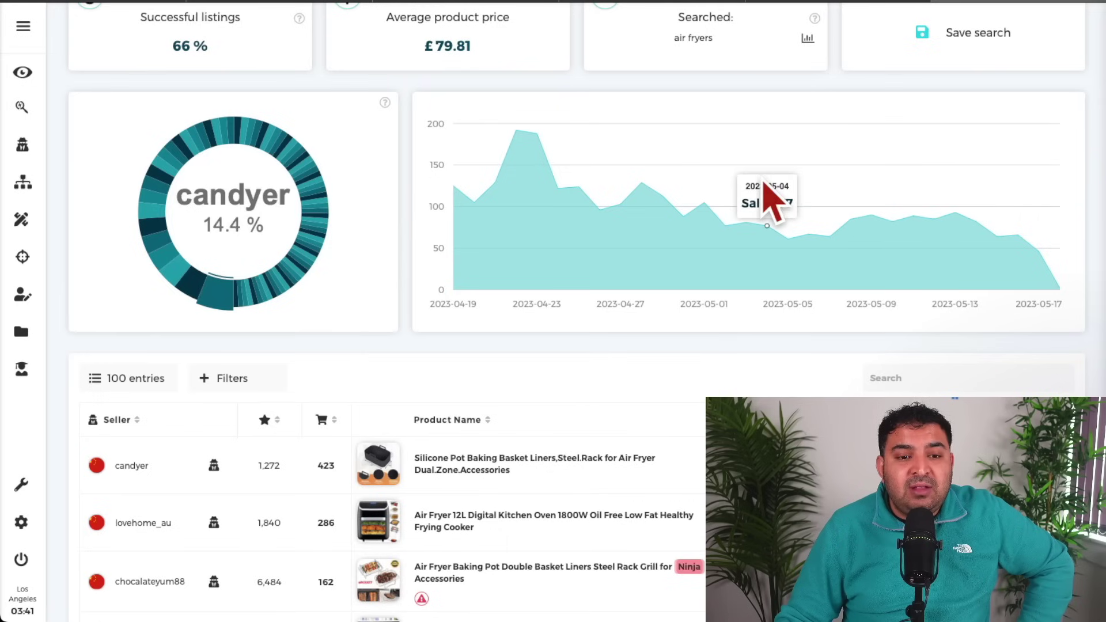
{"action": "scroll", "coordinate": [766, 185], "scroll_direction": "down", "scroll_amount": 1}
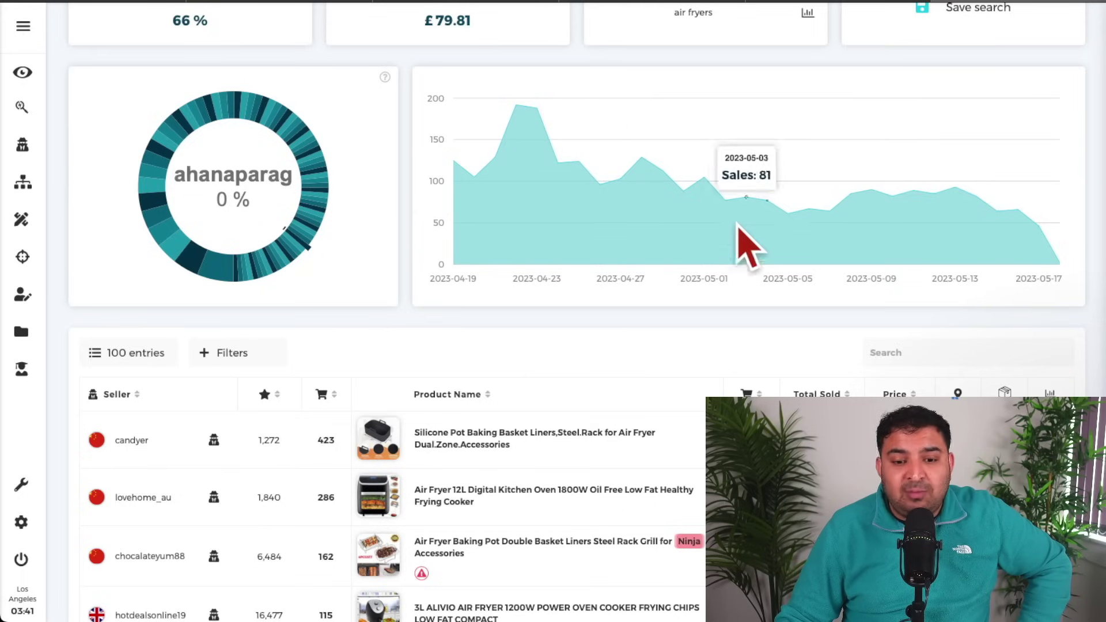
{"action": "scroll", "coordinate": [749, 184], "scroll_direction": "down", "scroll_amount": 4}
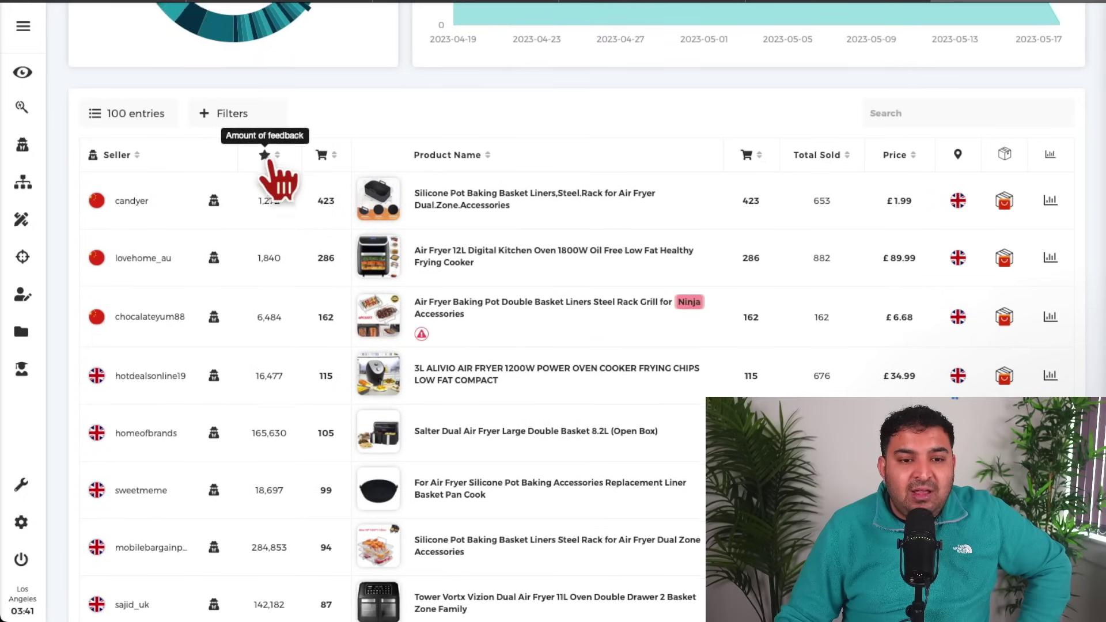
{"action": "scroll", "coordinate": [268, 167], "scroll_direction": "down", "scroll_amount": 1}
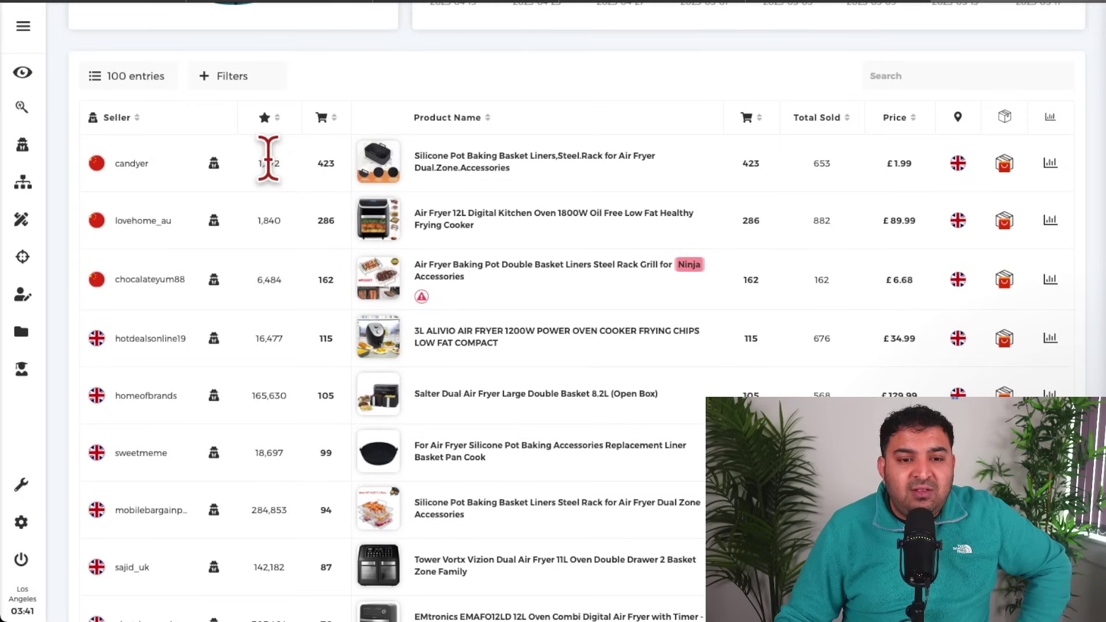
Step: Sort the air fryer listings by seller feedback, then by total sold from highest to lowest, and compare the leading listings
{"action": "left_click", "coordinate": [277, 118]}
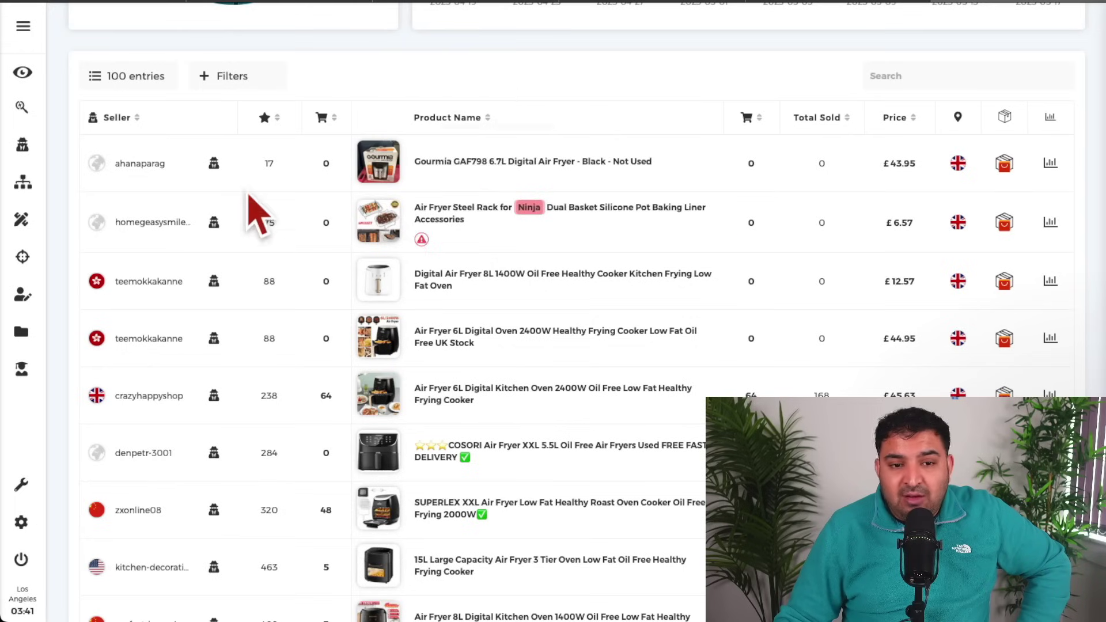
{"action": "left_click", "coordinate": [264, 120]}
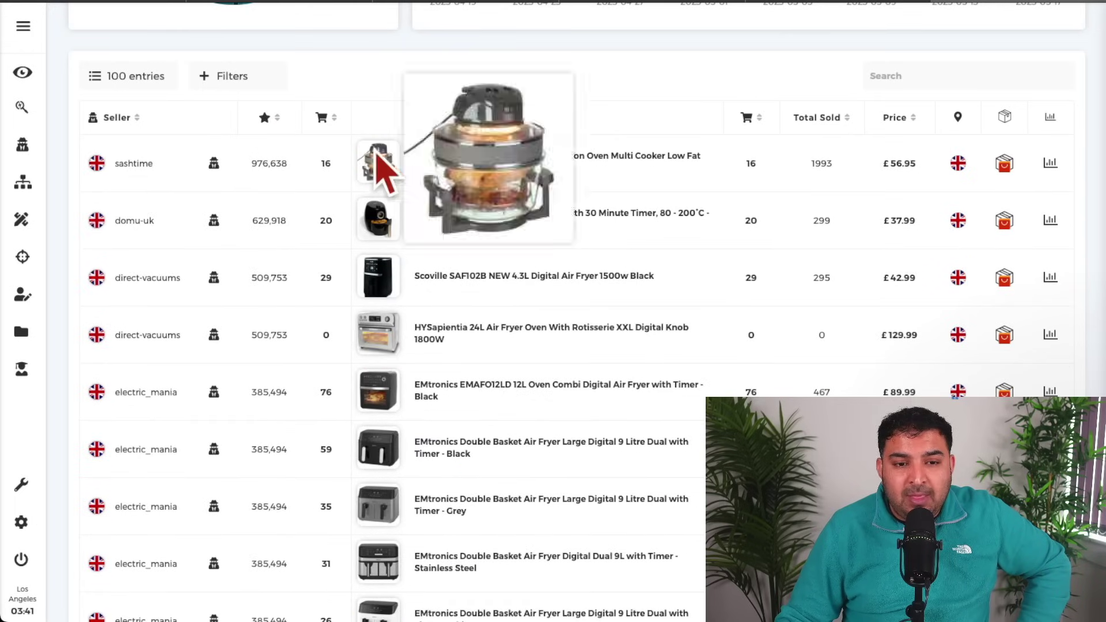
{"action": "left_click", "coordinate": [846, 119]}
{"action": "left_click", "coordinate": [837, 118]}
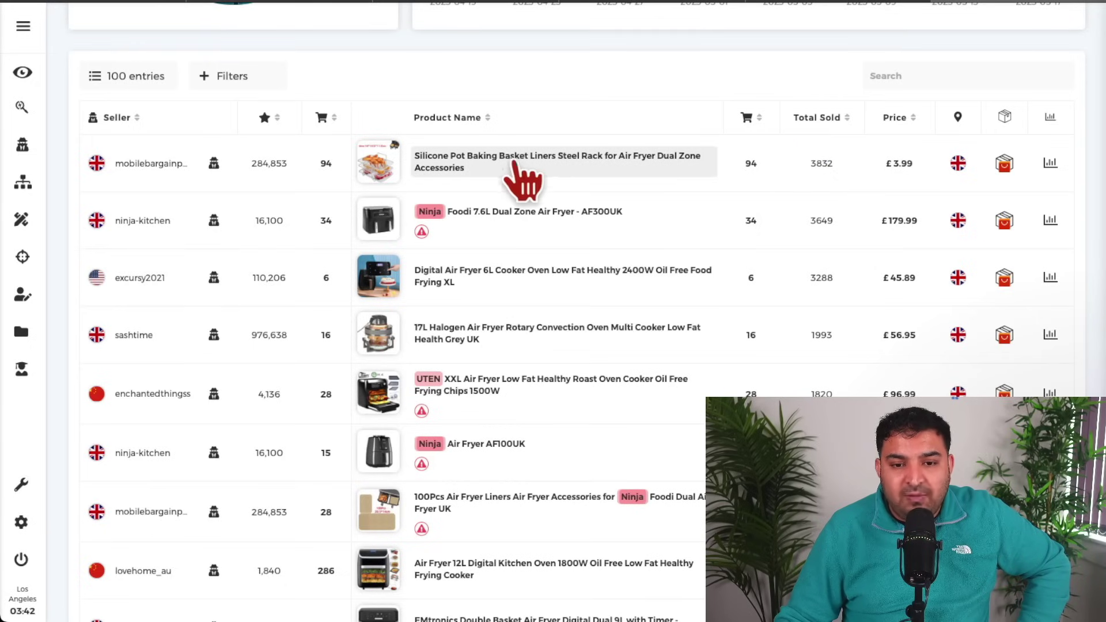
{"action": "scroll", "coordinate": [515, 161], "scroll_direction": "down", "scroll_amount": 1}
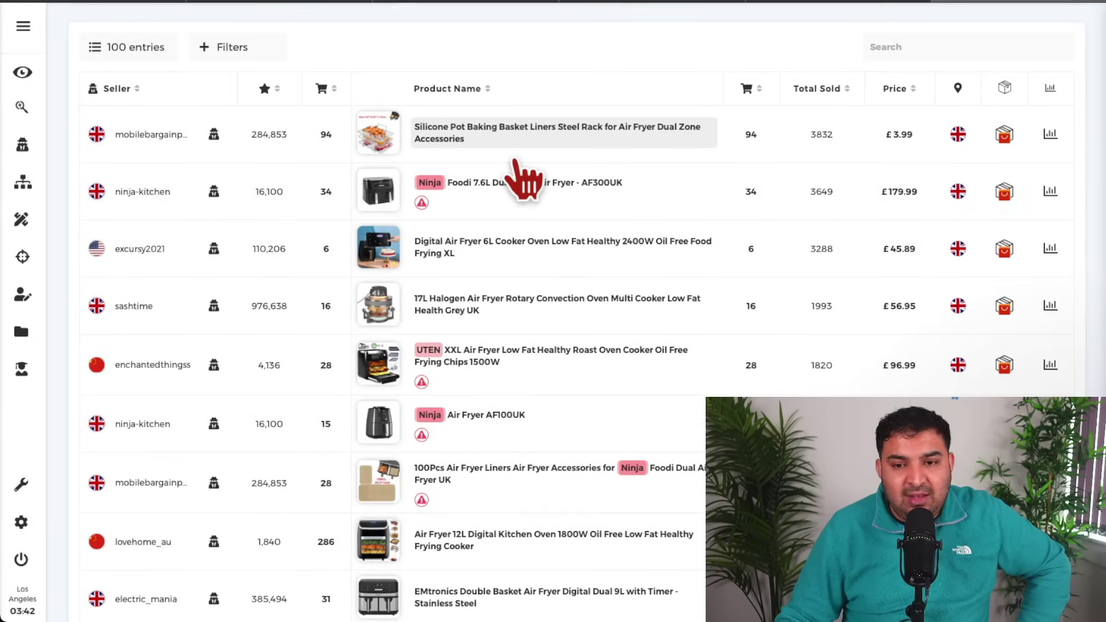
{"action": "scroll", "coordinate": [499, 130], "scroll_direction": "down", "scroll_amount": 1}
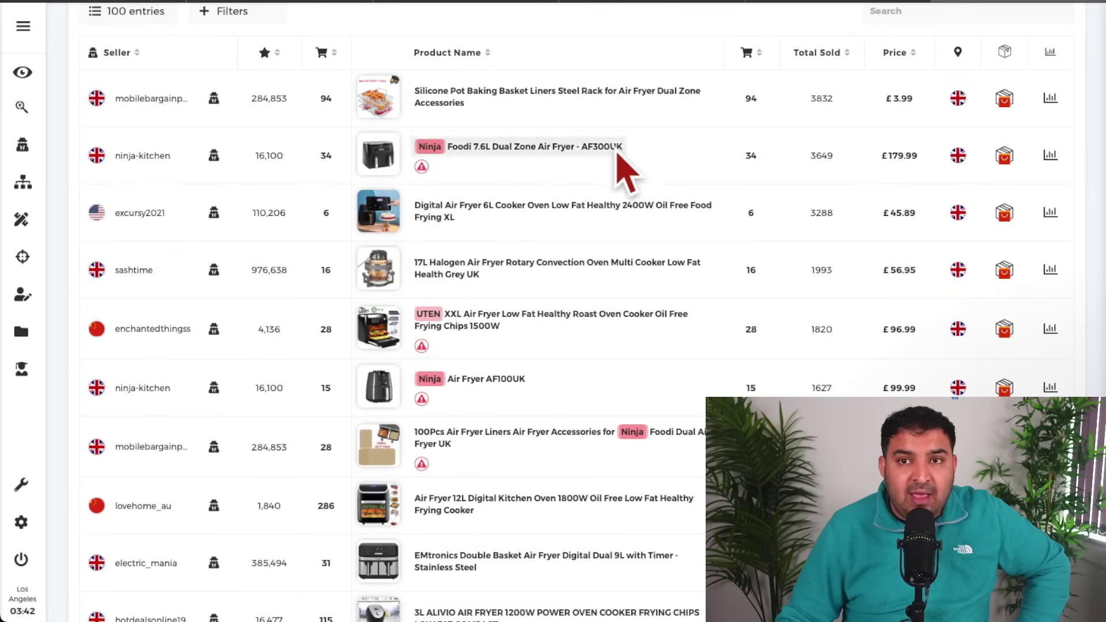
{"action": "scroll", "coordinate": [570, 170], "scroll_direction": "up", "scroll_amount": 2}
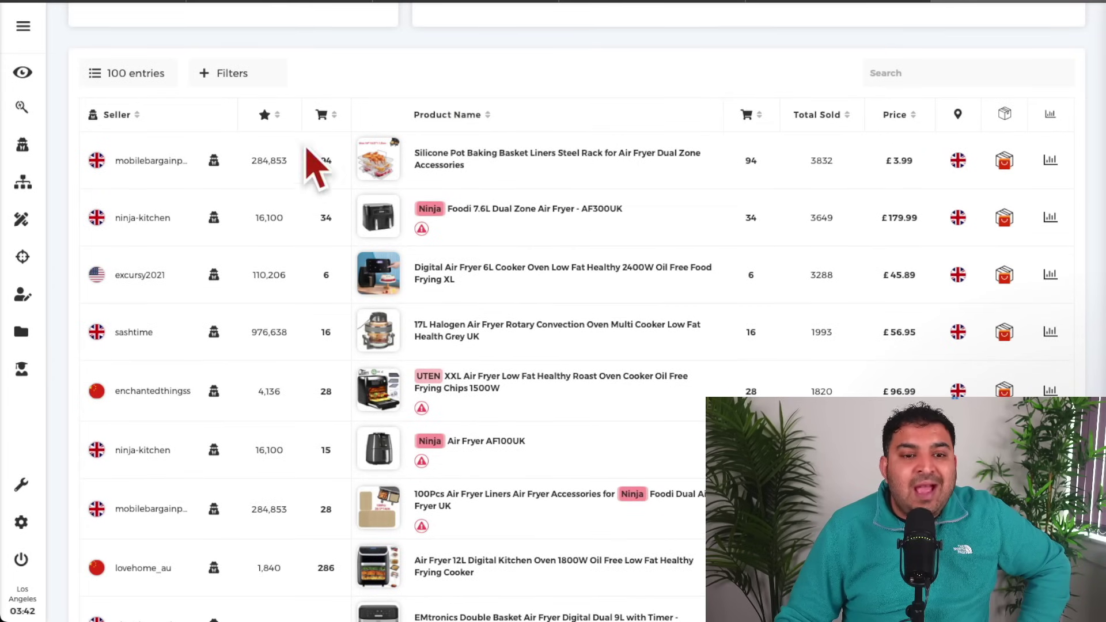
Step: Sort the air fryer listings by seller feedback from lowest to highest and check crazyhappyshop's feedback and sold quantity
{"action": "left_click", "coordinate": [267, 118]}
{"action": "left_click", "coordinate": [266, 119]}
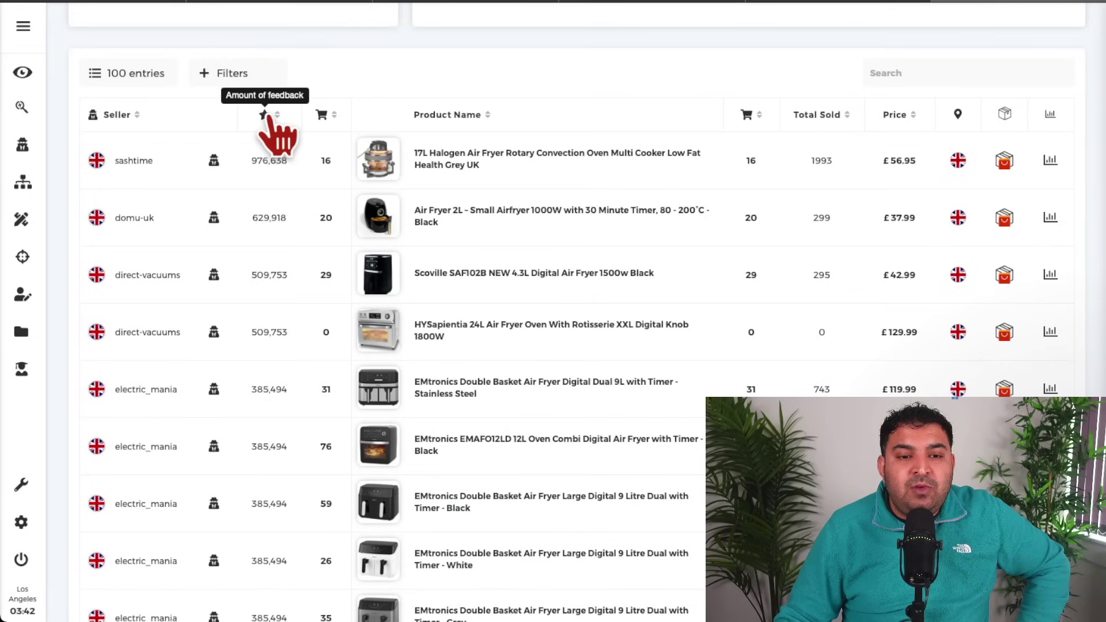
{"action": "left_click", "coordinate": [266, 118]}
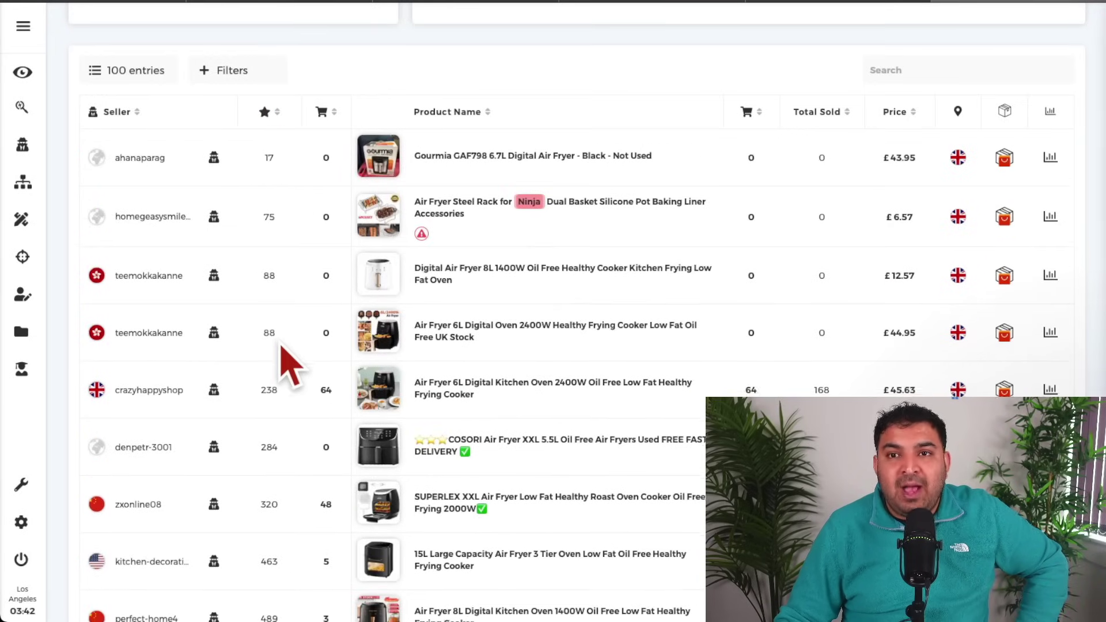
{"action": "scroll", "coordinate": [289, 369], "scroll_direction": "down", "scroll_amount": 1}
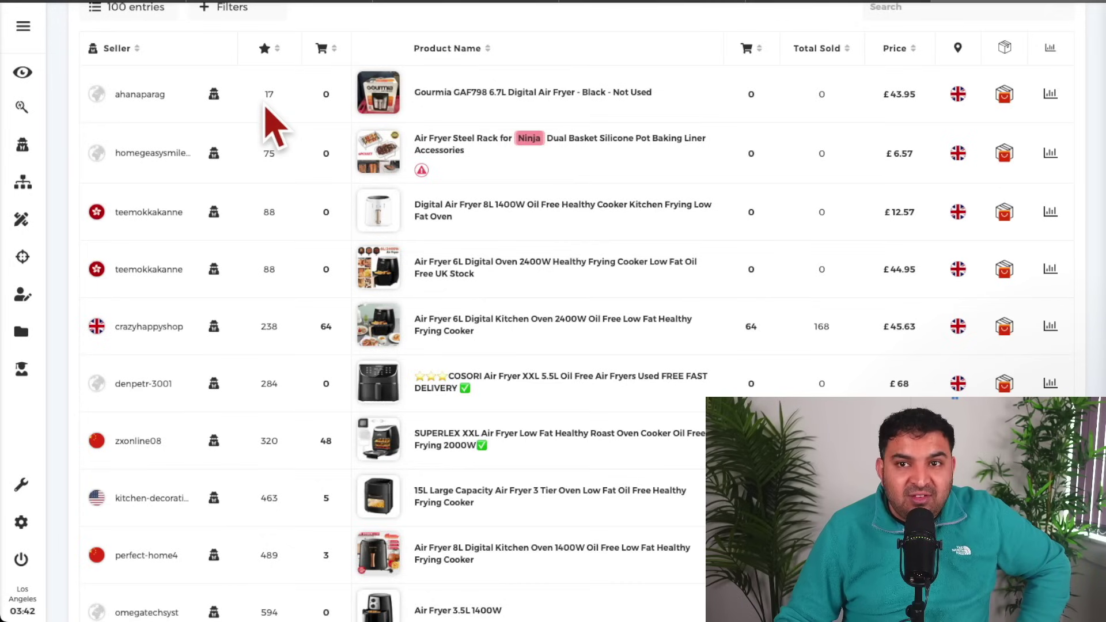
{"action": "scroll", "coordinate": [267, 108], "scroll_direction": "down", "scroll_amount": 1}
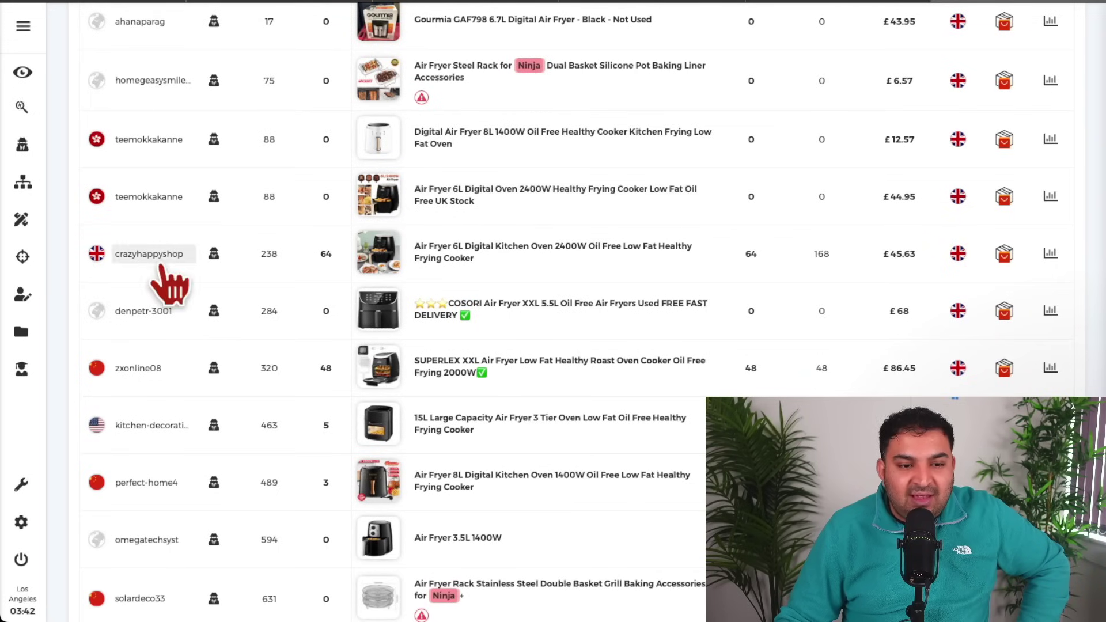
{"action": "scroll", "coordinate": [163, 276], "scroll_direction": "down", "scroll_amount": 1}
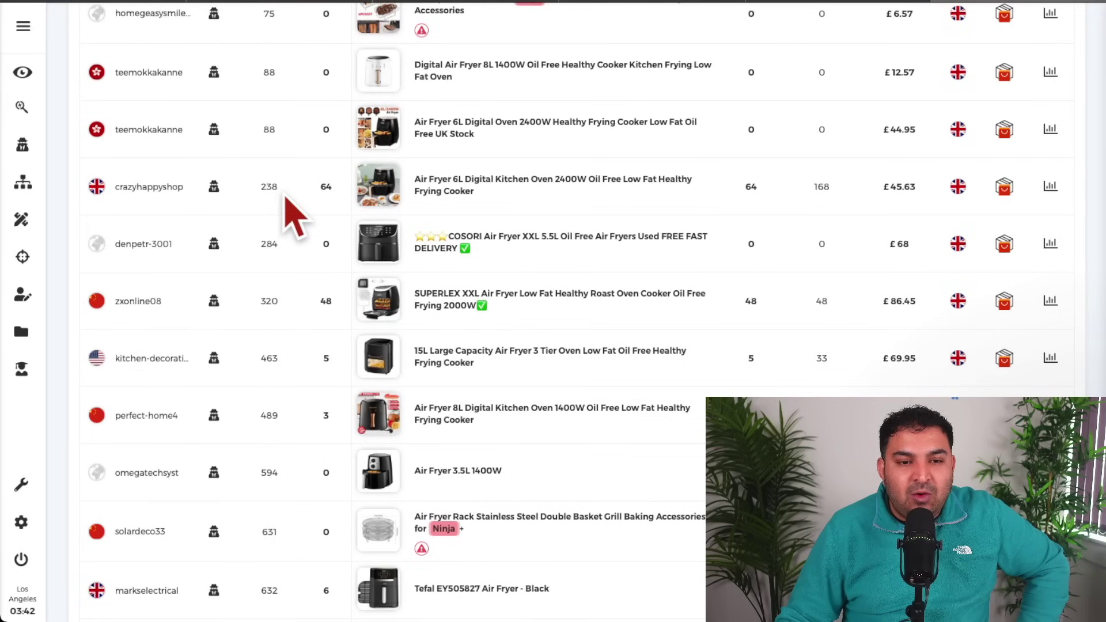
{"action": "left_click_drag", "start_coordinate": [285, 195], "coordinate": [251, 185]}
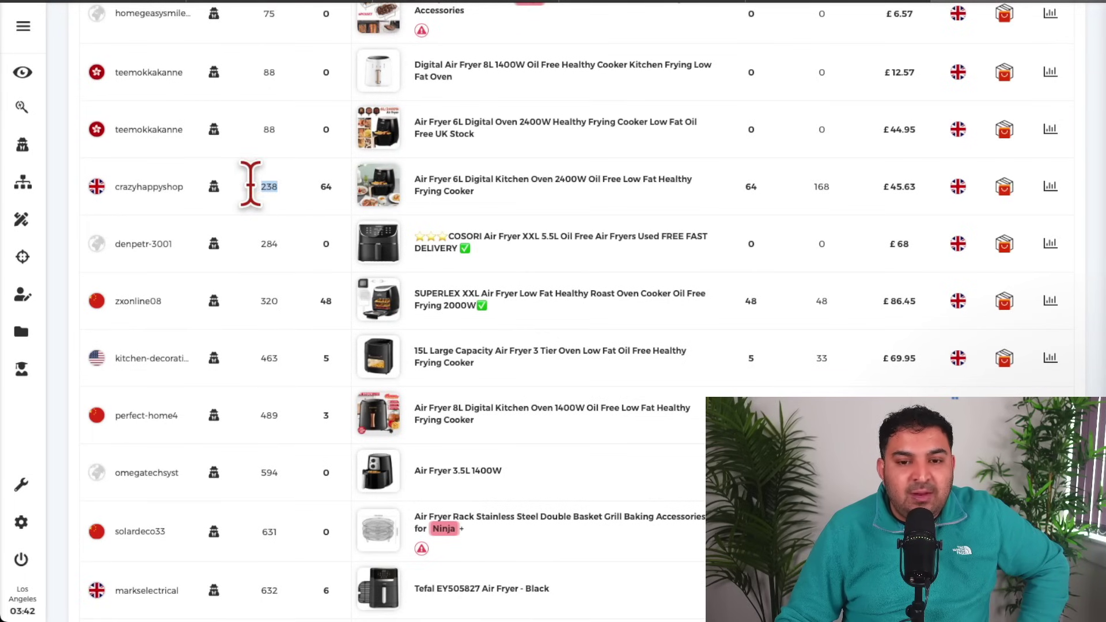
{"action": "left_click", "coordinate": [752, 187]}
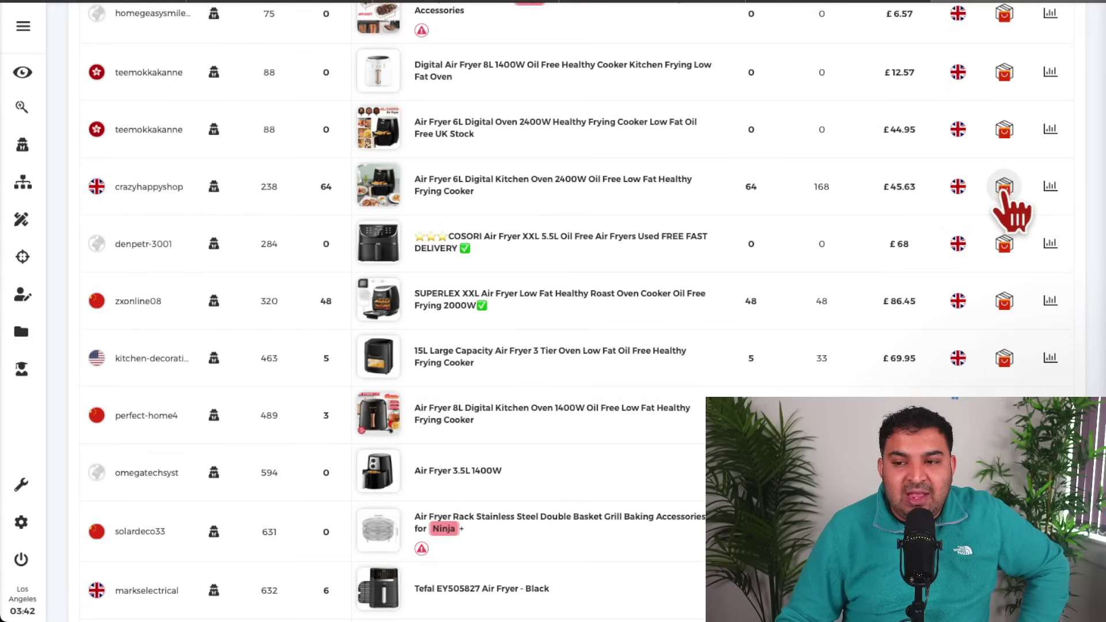
Step: Review the prices and profits of similar AliExpress products for crazyhappyshop's Air Fryer 6L Digital Kitchen Oven, and close the comparison
{"action": "left_click", "coordinate": [1006, 190]}
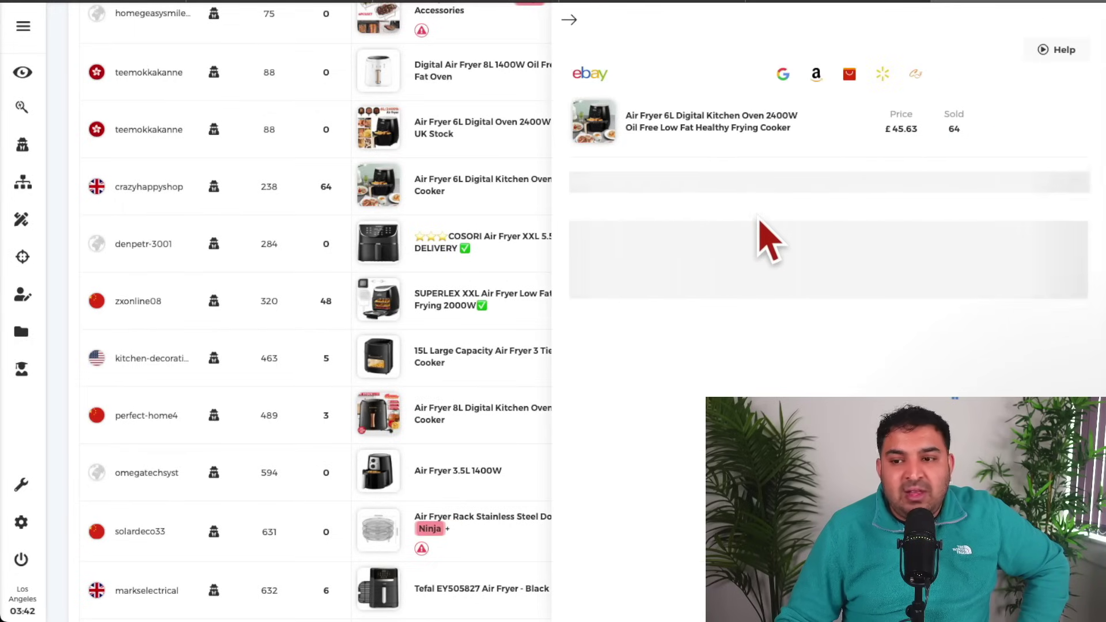
{"action": "scroll", "coordinate": [766, 239], "scroll_direction": "down", "scroll_amount": 1}
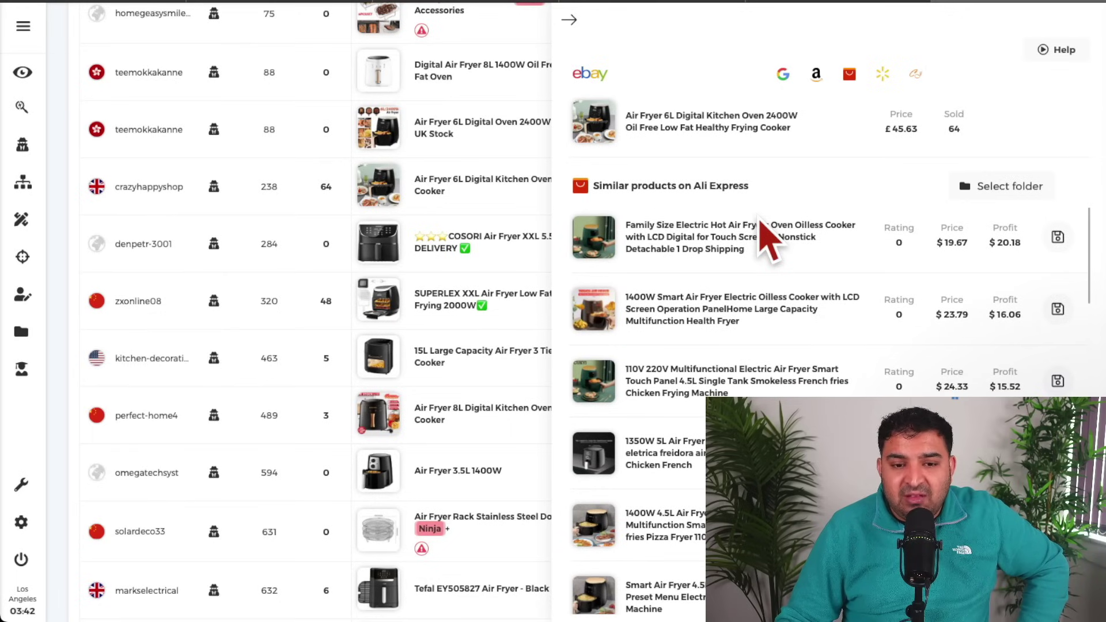
{"action": "scroll", "coordinate": [703, 245], "scroll_direction": "down", "scroll_amount": 1}
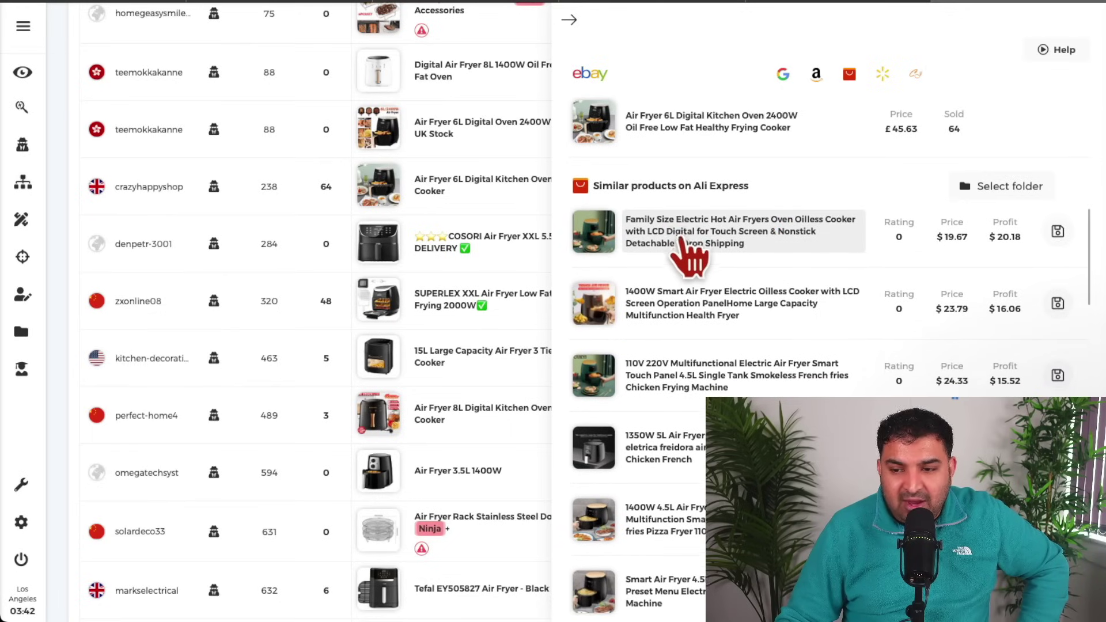
{"action": "scroll", "coordinate": [685, 253], "scroll_direction": "down", "scroll_amount": 3}
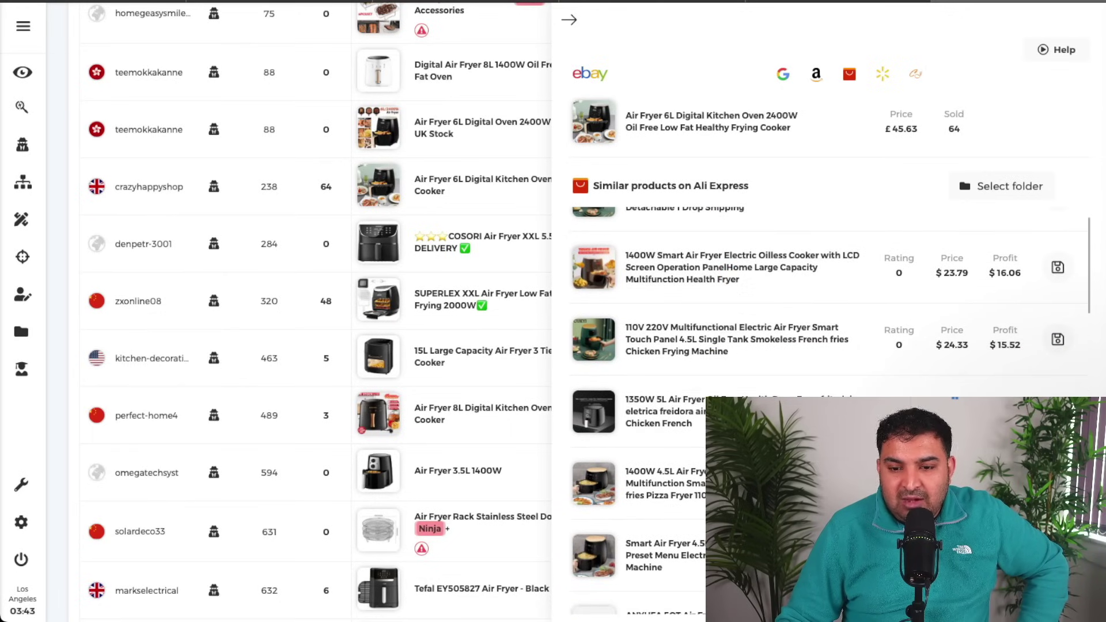
{"action": "scroll", "coordinate": [996, 288], "scroll_direction": "up", "scroll_amount": 4}
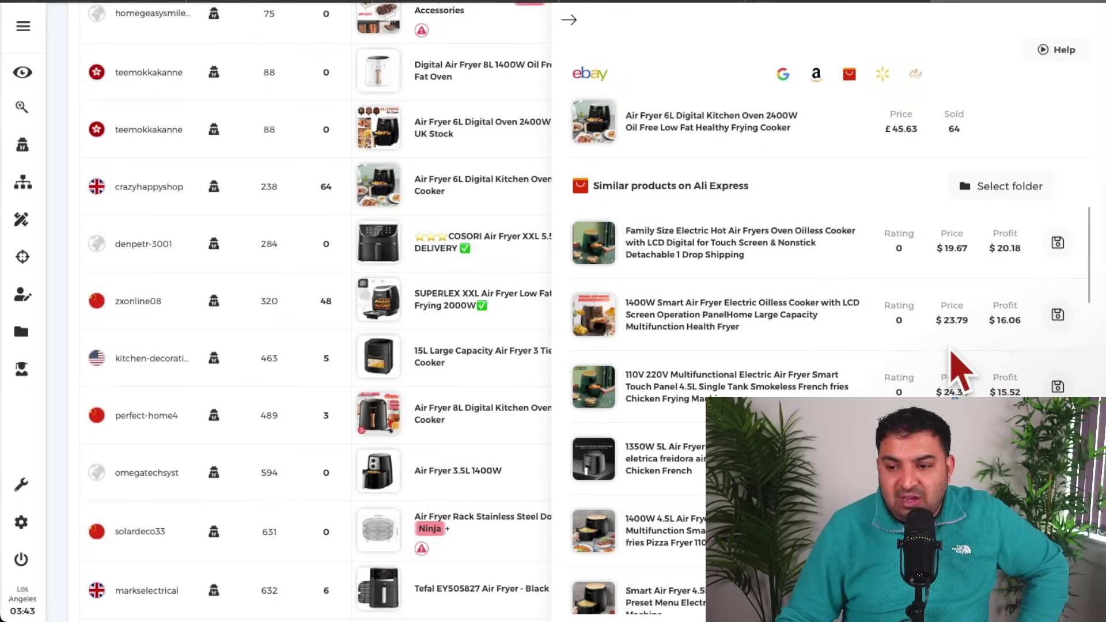
{"action": "scroll", "coordinate": [1008, 378], "scroll_direction": "down", "scroll_amount": 1}
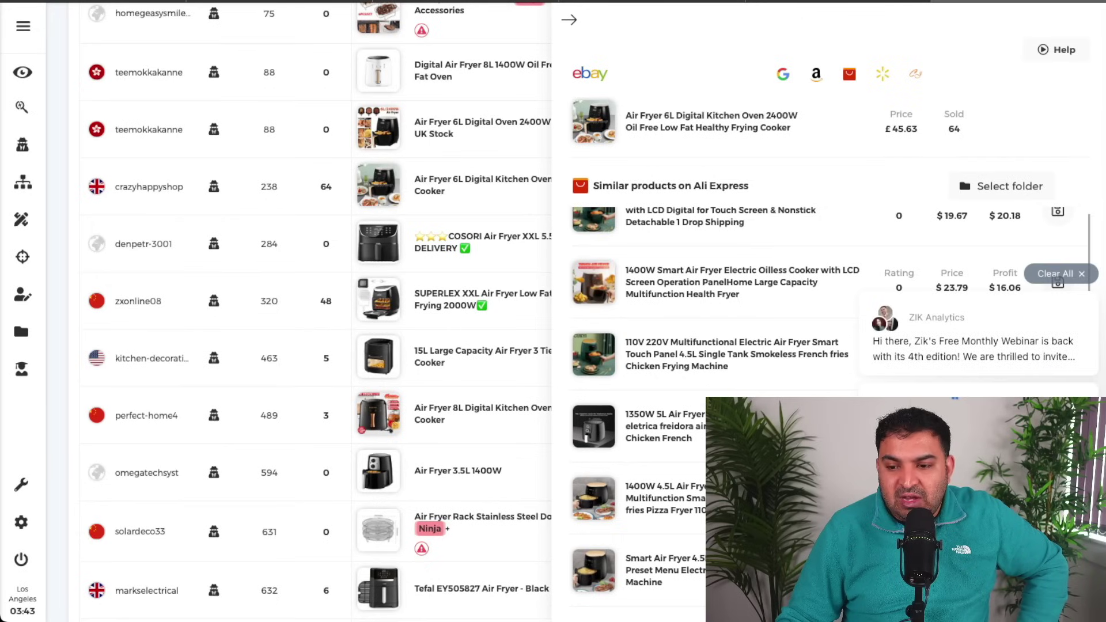
{"action": "left_click", "coordinate": [570, 18]}
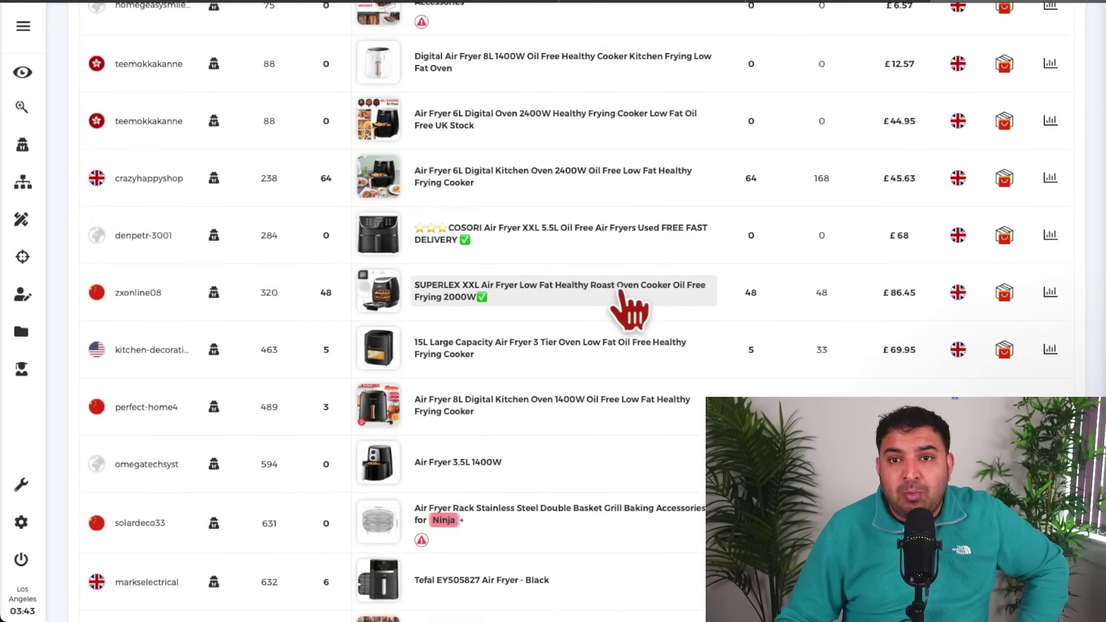
Step: Look over the low-feedback air fryer sellers and open the competitor research for crazyhappyshop
{"action": "scroll", "coordinate": [630, 311], "scroll_direction": "up", "scroll_amount": 4}
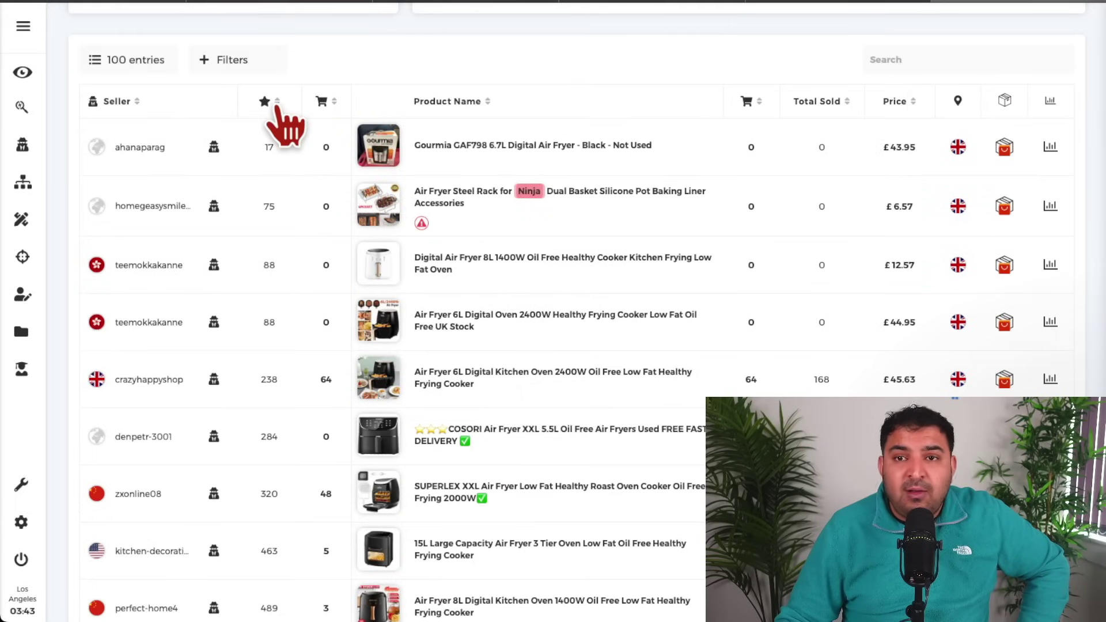
{"action": "scroll", "coordinate": [283, 124], "scroll_direction": "down", "scroll_amount": 1}
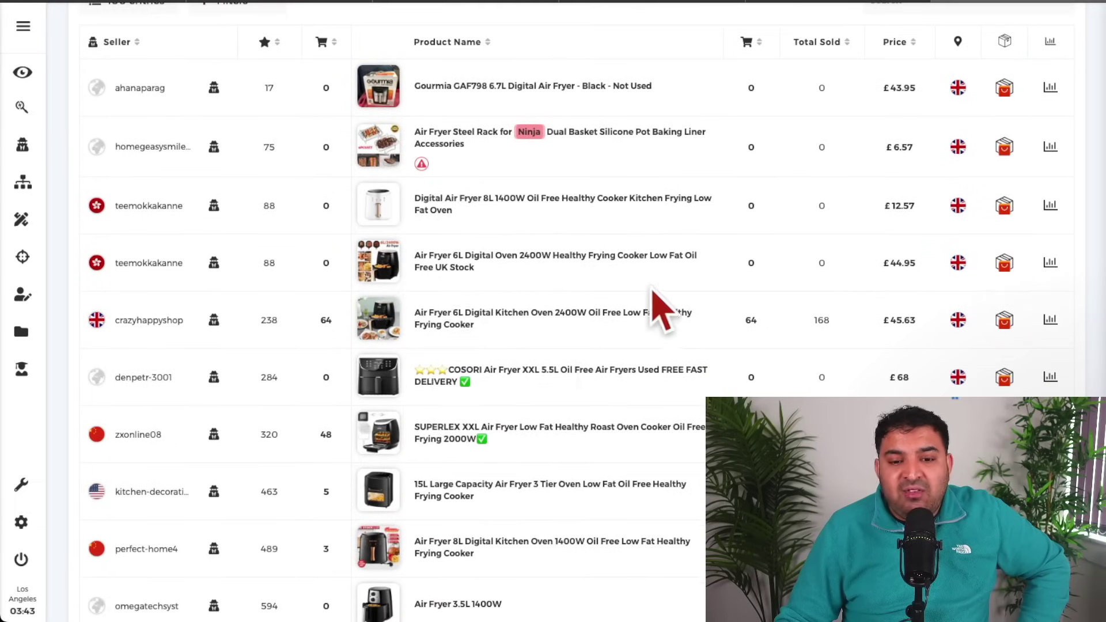
{"action": "scroll", "coordinate": [662, 305], "scroll_direction": "down", "scroll_amount": 2}
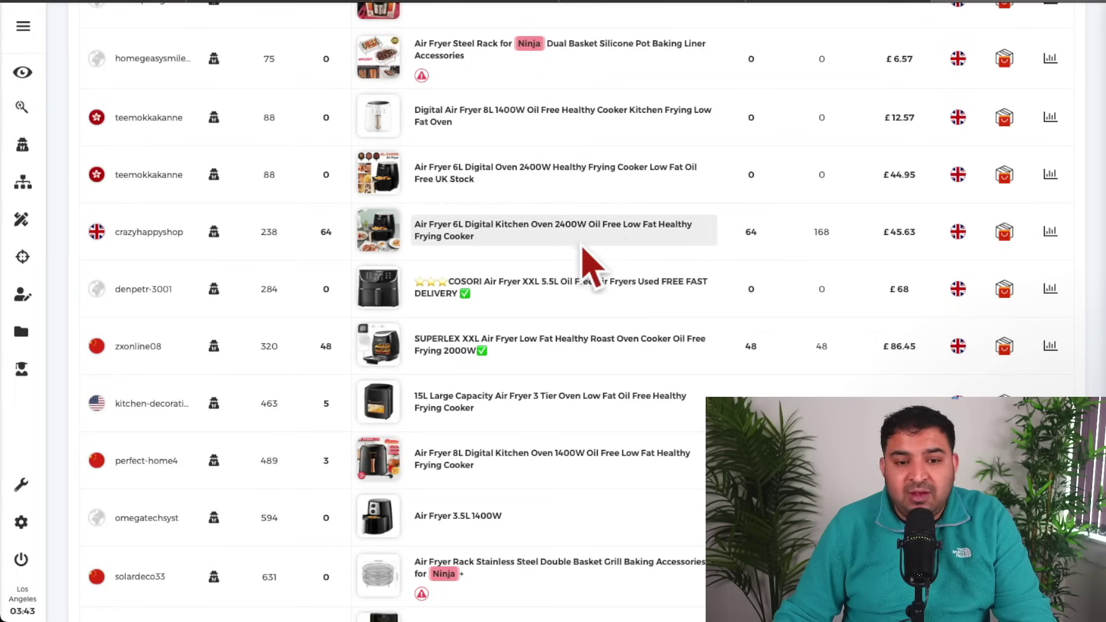
{"action": "left_click", "coordinate": [214, 232]}
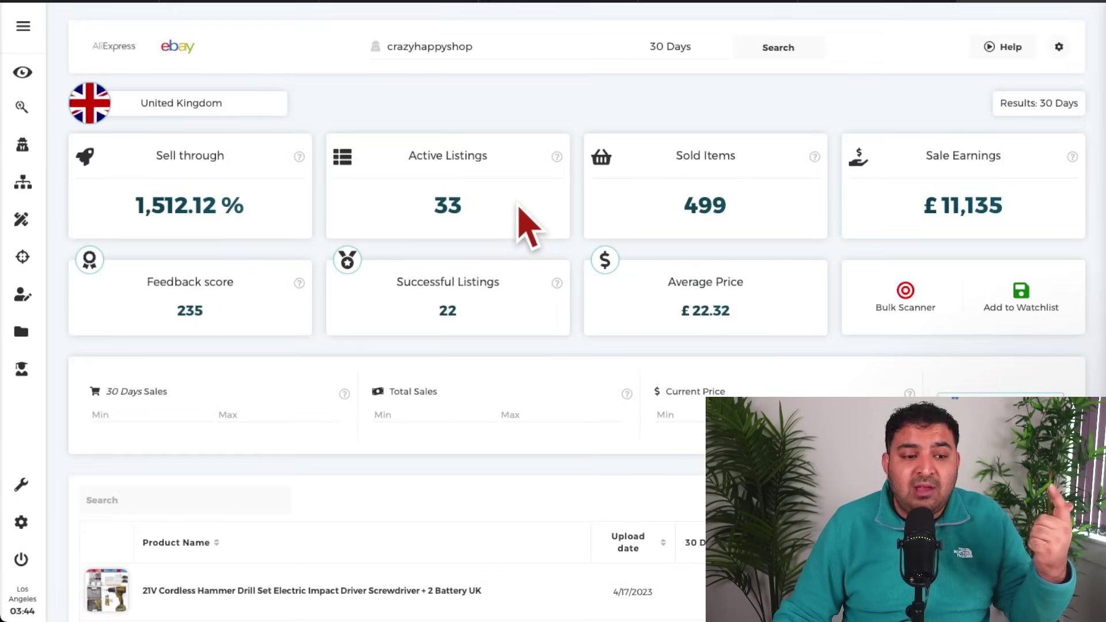
Step: Review crazyhappyshop's 30-day store figures and products, sorting the product list by total sold from highest to lowest
{"action": "scroll", "coordinate": [529, 229], "scroll_direction": "down", "scroll_amount": 5}
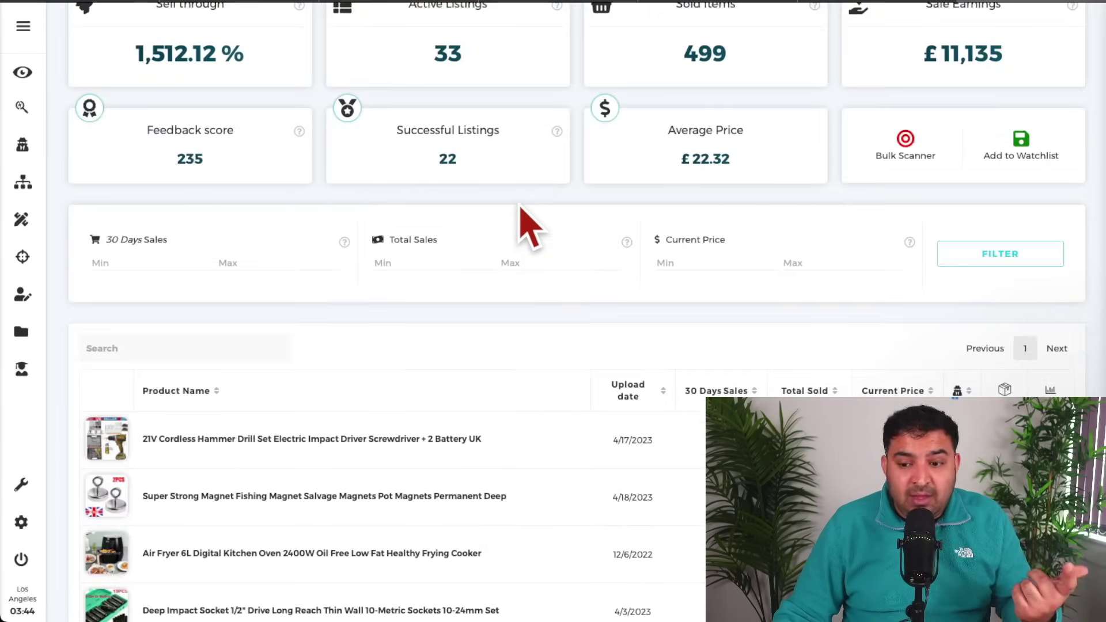
{"action": "scroll", "coordinate": [520, 200], "scroll_direction": "down", "scroll_amount": 1}
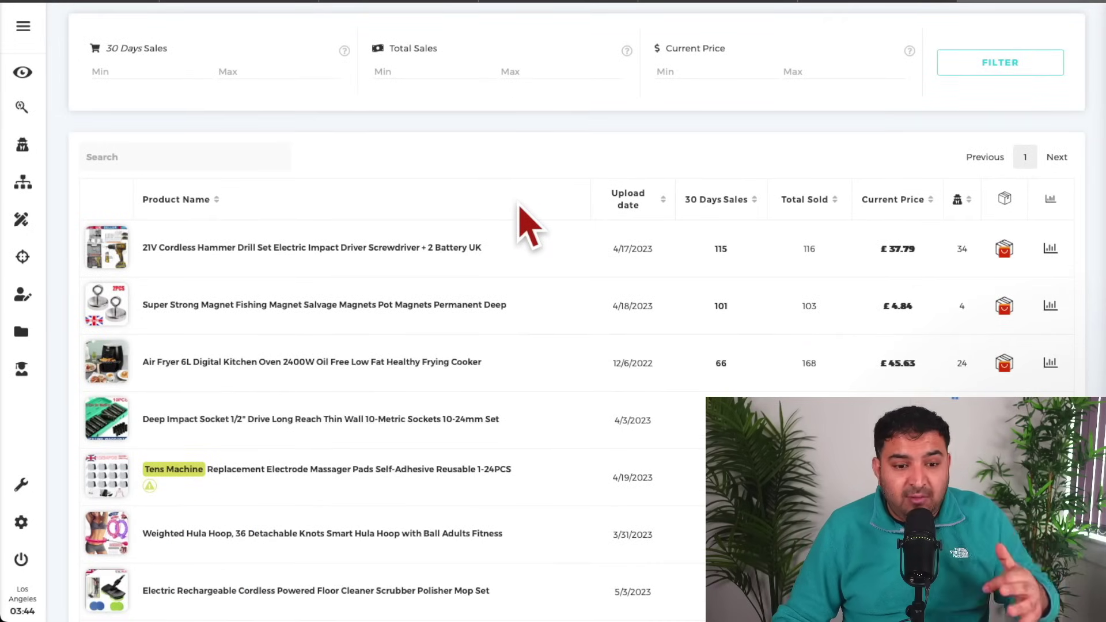
{"action": "scroll", "coordinate": [272, 387], "scroll_direction": "down", "scroll_amount": 2}
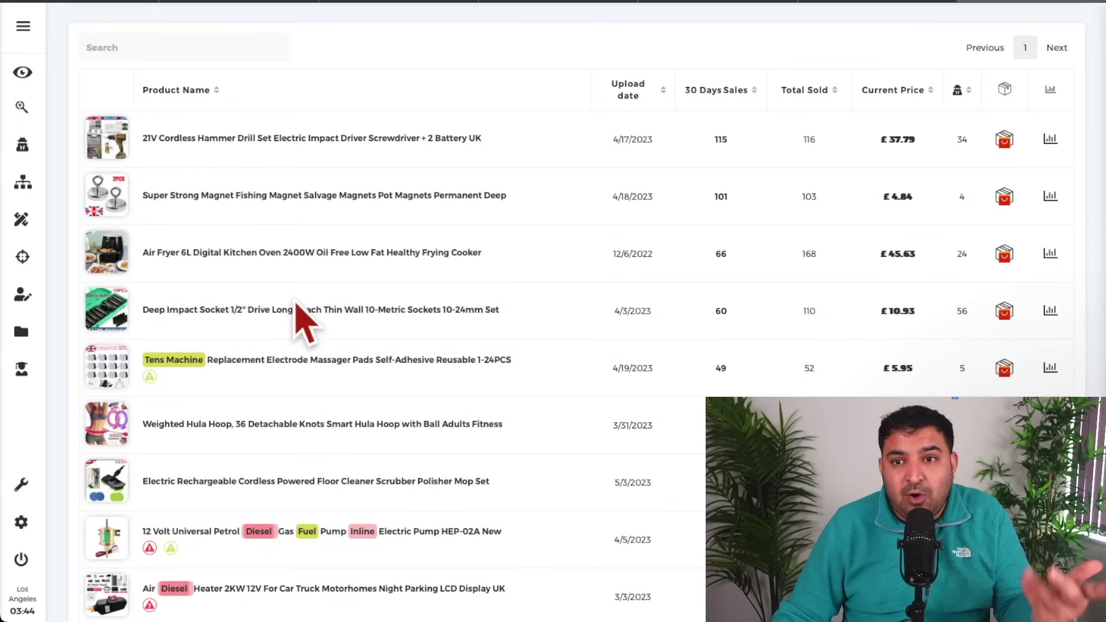
{"action": "scroll", "coordinate": [727, 231], "scroll_direction": "up", "scroll_amount": 1}
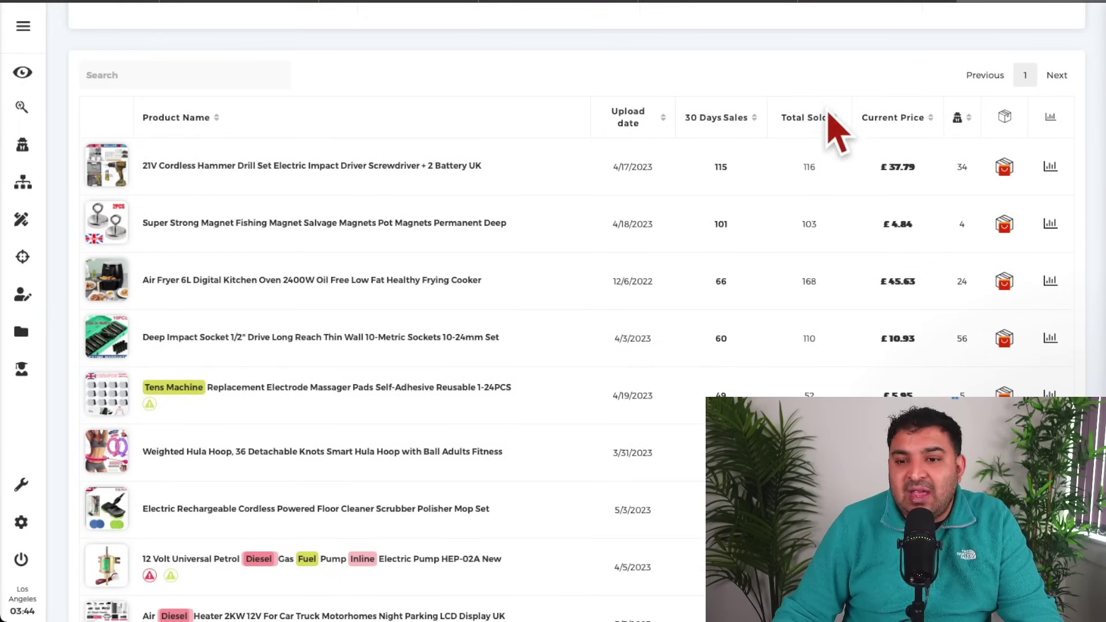
{"action": "scroll", "coordinate": [836, 131], "scroll_direction": "up", "scroll_amount": 1}
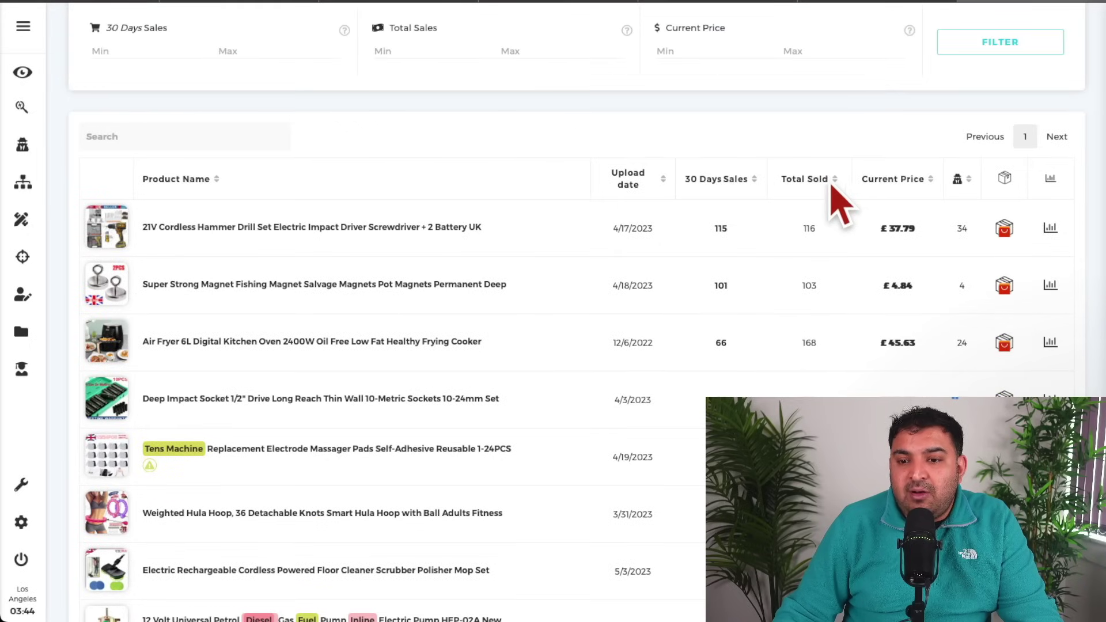
{"action": "left_click", "coordinate": [832, 183]}
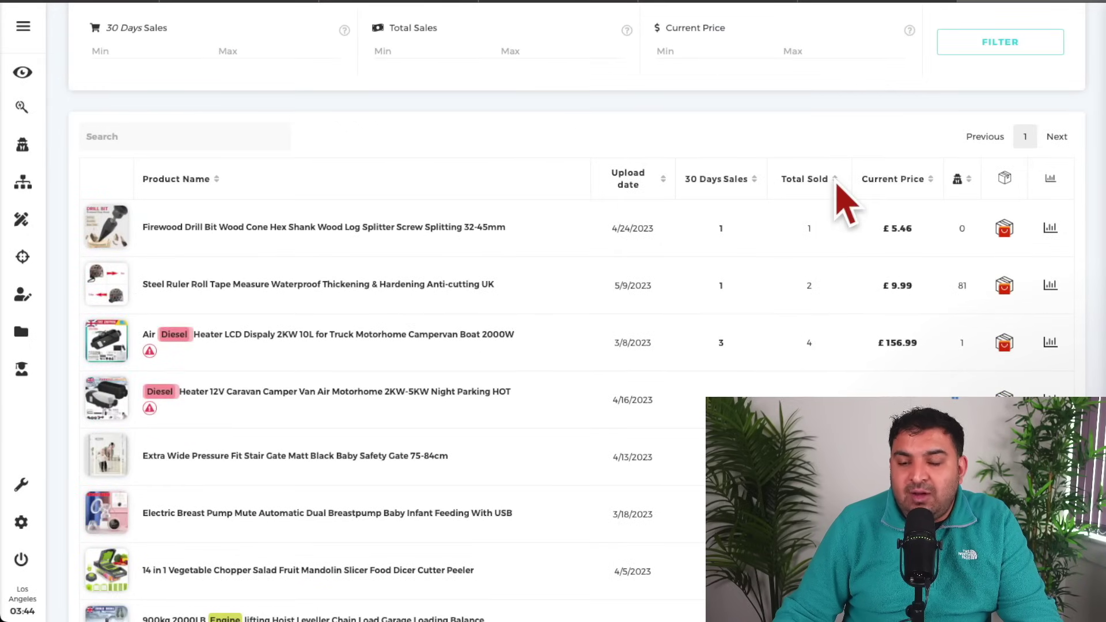
{"action": "left_click", "coordinate": [837, 185]}
{"action": "scroll", "coordinate": [845, 205], "scroll_direction": "down", "scroll_amount": 2}
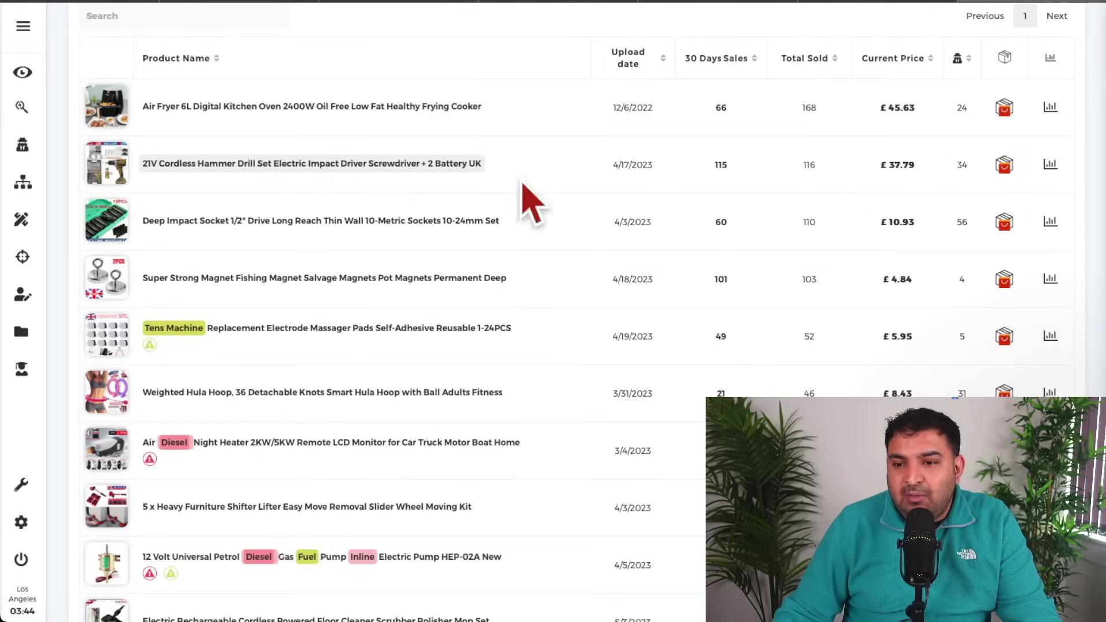
Step: Open the similar AliExpress products for the 21V Cordless Hammer Drill Set and compare their prices and profits
{"action": "left_click", "coordinate": [1004, 166]}
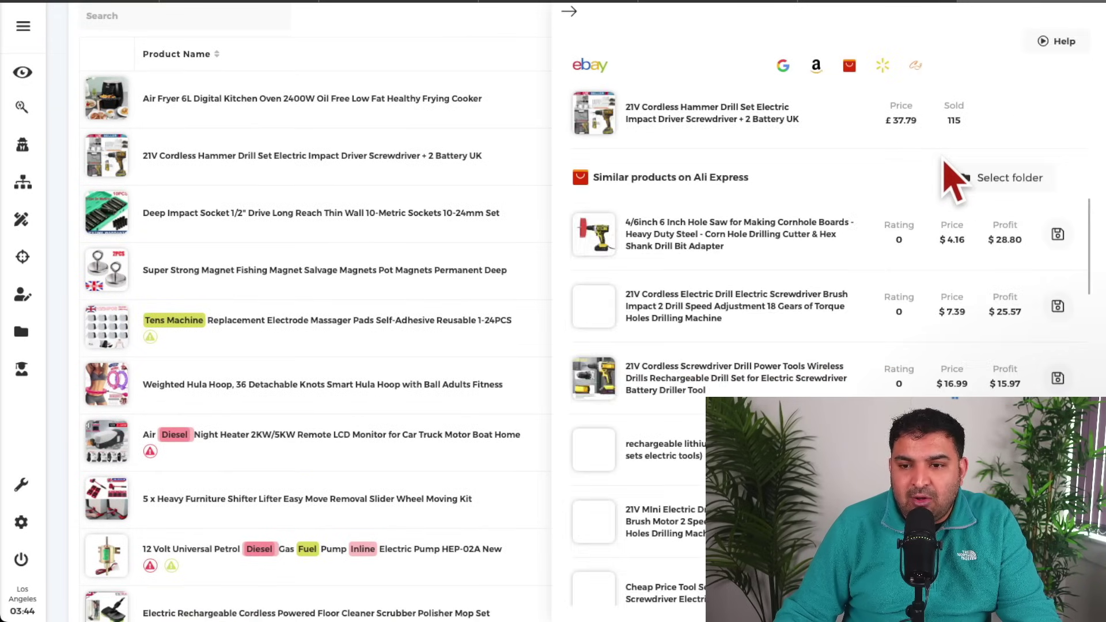
{"action": "scroll", "coordinate": [945, 179], "scroll_direction": "down", "scroll_amount": 1}
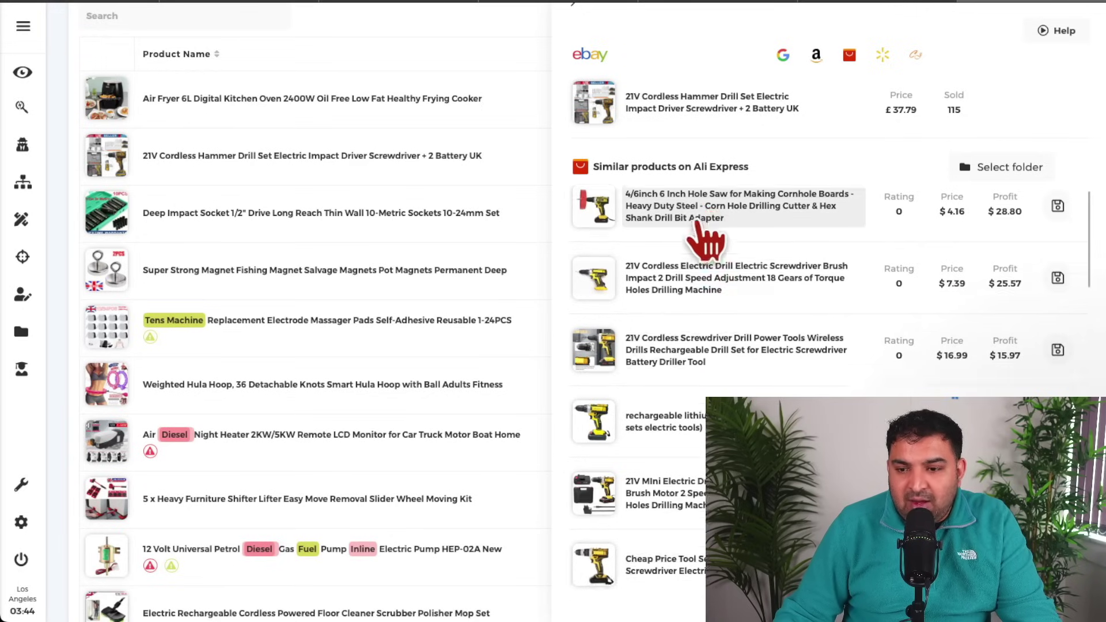
{"action": "scroll", "coordinate": [726, 247], "scroll_direction": "down", "scroll_amount": 3}
{"action": "scroll", "coordinate": [725, 246], "scroll_direction": "down", "scroll_amount": 1}
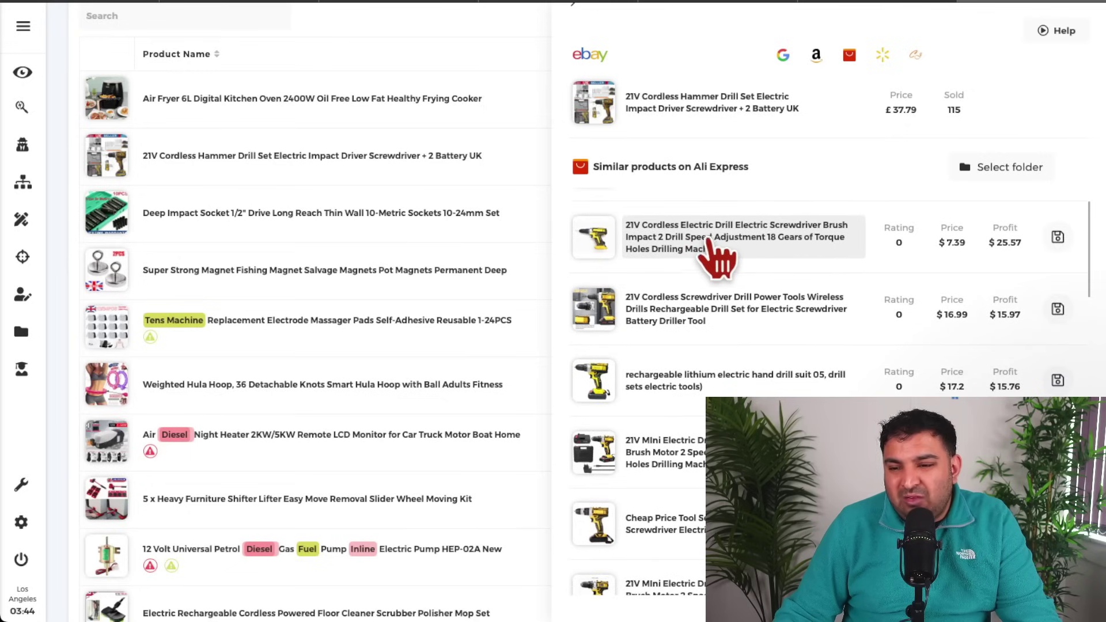
{"action": "scroll", "coordinate": [717, 259], "scroll_direction": "down", "scroll_amount": 1}
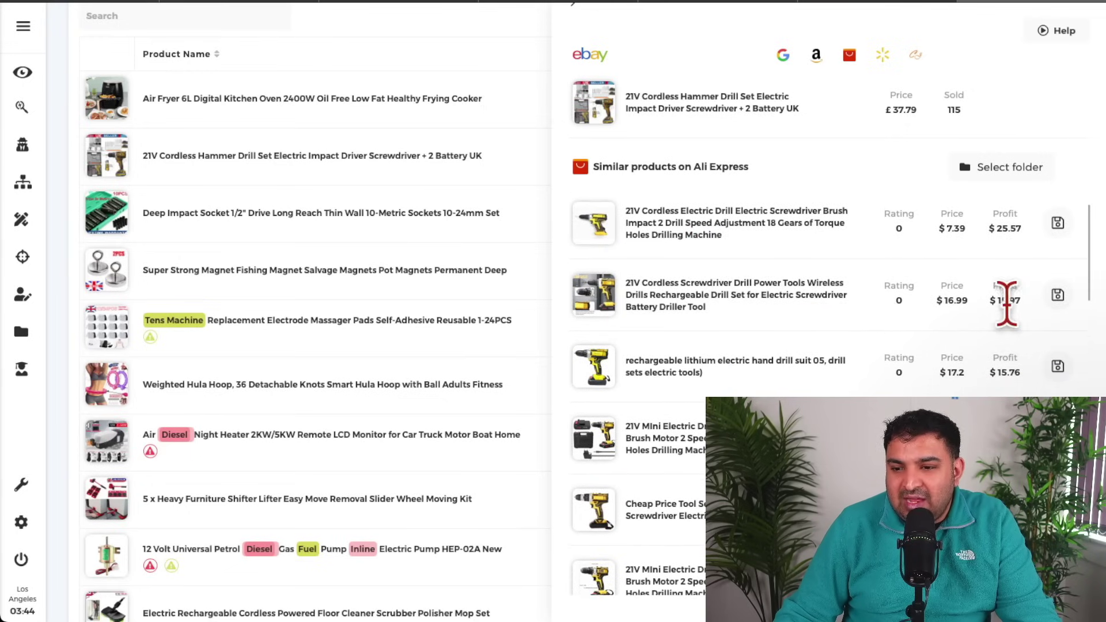
Step: Review the remaining AliExpress matches for the 21V Cordless Hammer Drill Set and close the comparison
{"action": "scroll", "coordinate": [1008, 254], "scroll_direction": "up", "scroll_amount": 3}
{"action": "scroll", "coordinate": [1008, 284], "scroll_direction": "down", "scroll_amount": 5}
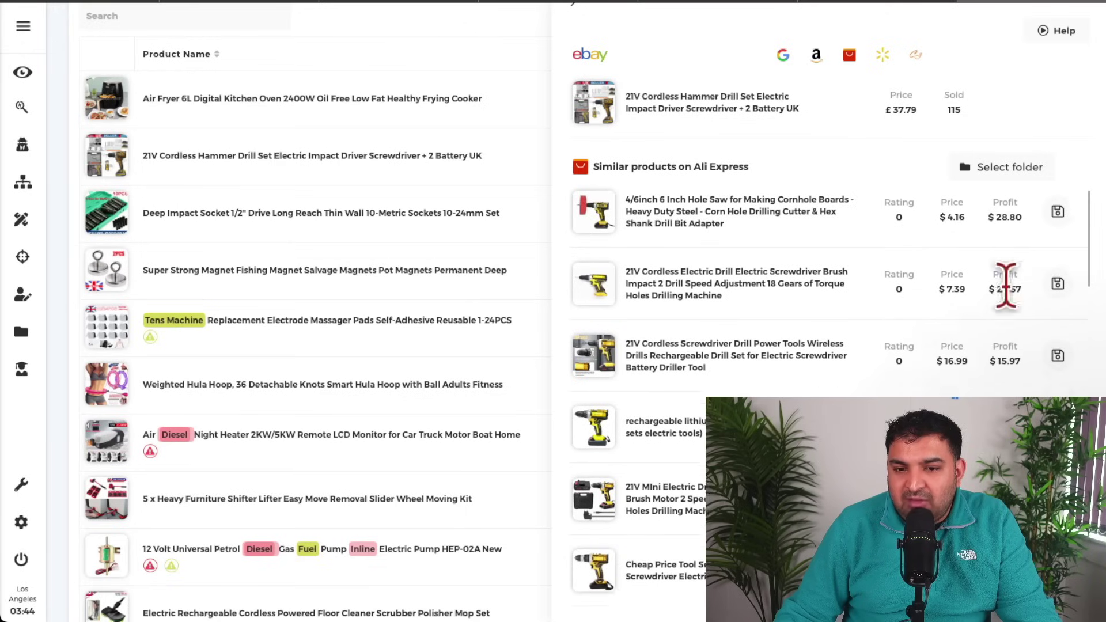
{"action": "scroll", "coordinate": [922, 357], "scroll_direction": "down", "scroll_amount": 1}
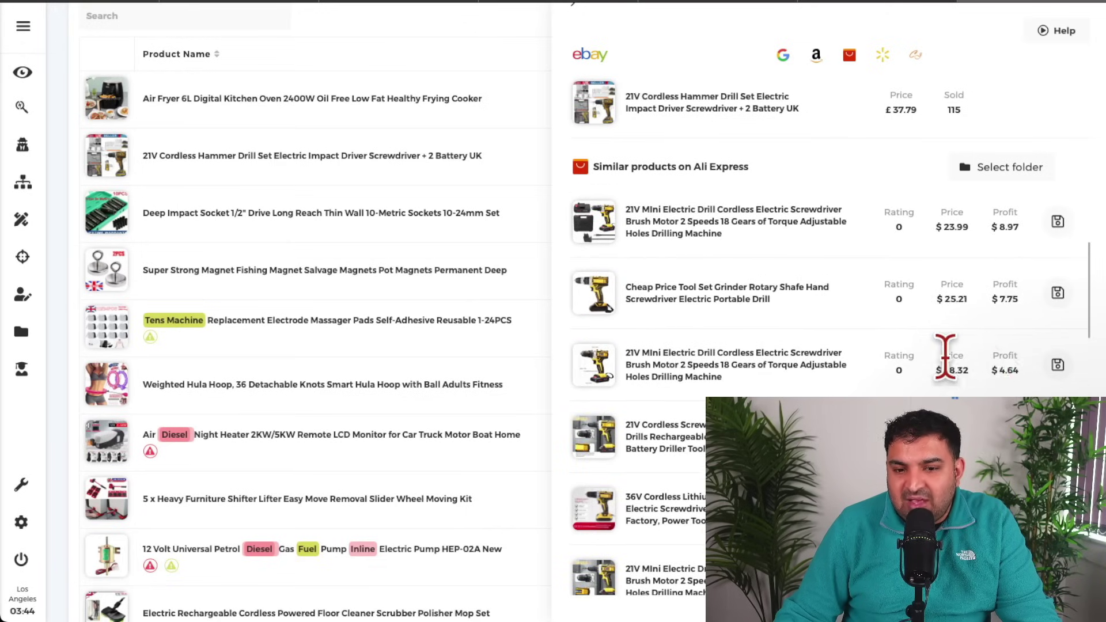
{"action": "scroll", "coordinate": [1004, 351], "scroll_direction": "down", "scroll_amount": 1}
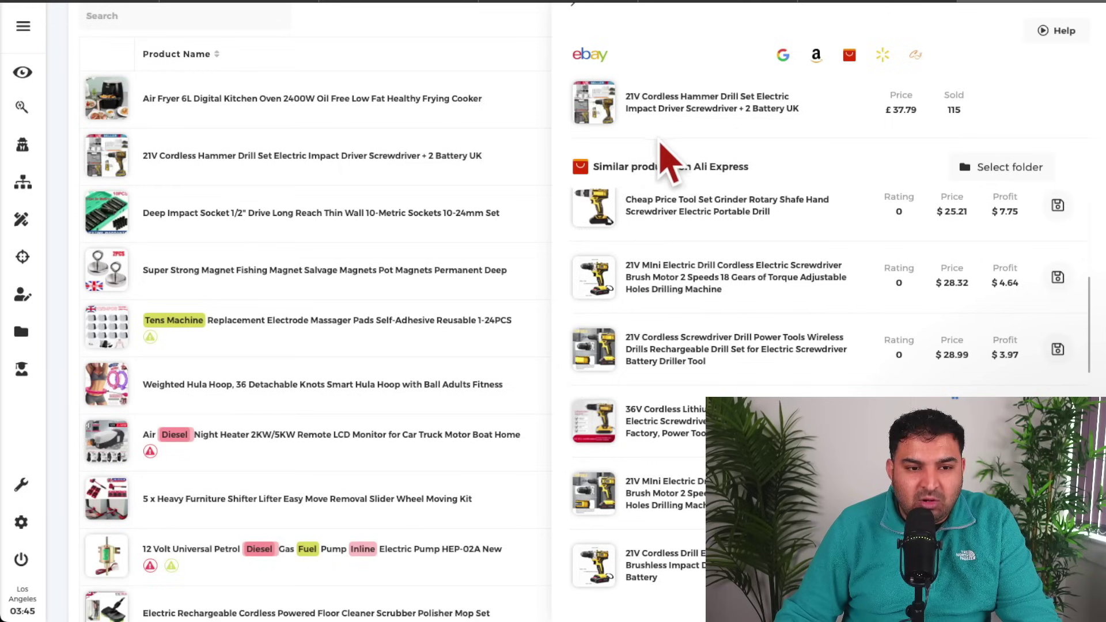
{"action": "scroll", "coordinate": [601, 64], "scroll_direction": "up", "scroll_amount": 1}
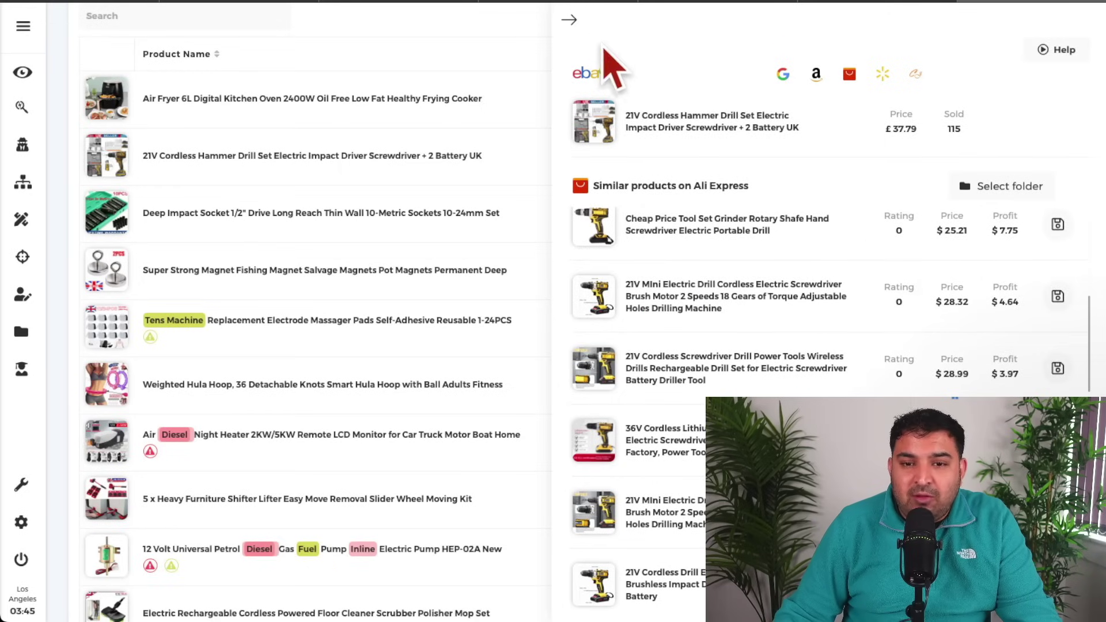
{"action": "left_click", "coordinate": [572, 19]}
Step: Look through the rest of crazyhappyshop's products, examining their 30-day sales, total sold and prices
{"action": "scroll", "coordinate": [222, 217], "scroll_direction": "down", "scroll_amount": 1}
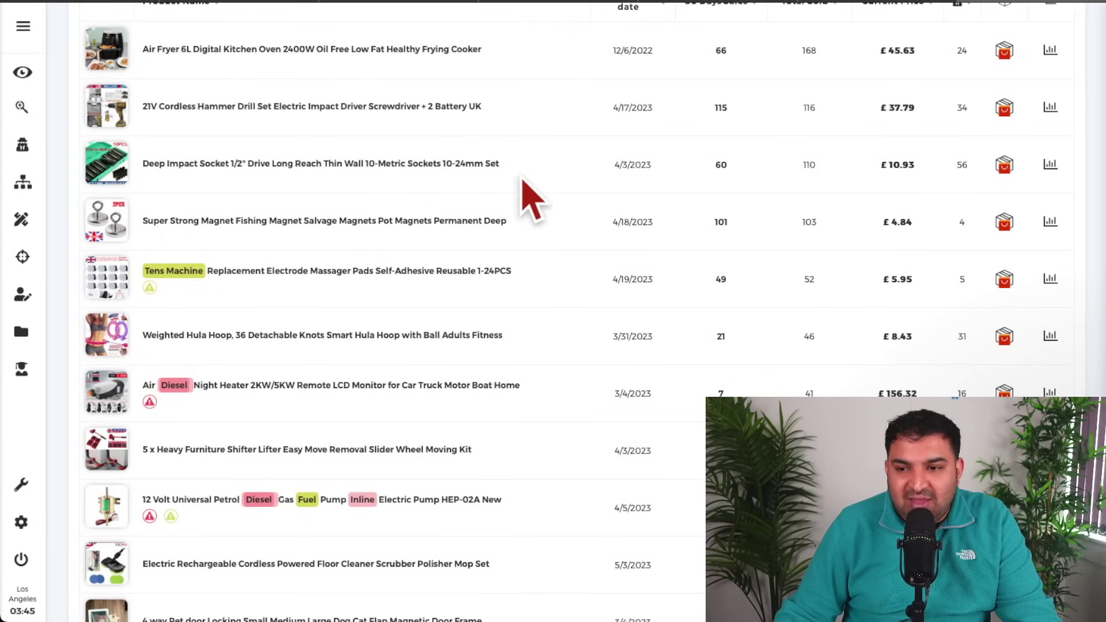
{"action": "scroll", "coordinate": [461, 181], "scroll_direction": "down", "scroll_amount": 1}
{"action": "scroll", "coordinate": [365, 317], "scroll_direction": "down", "scroll_amount": 1}
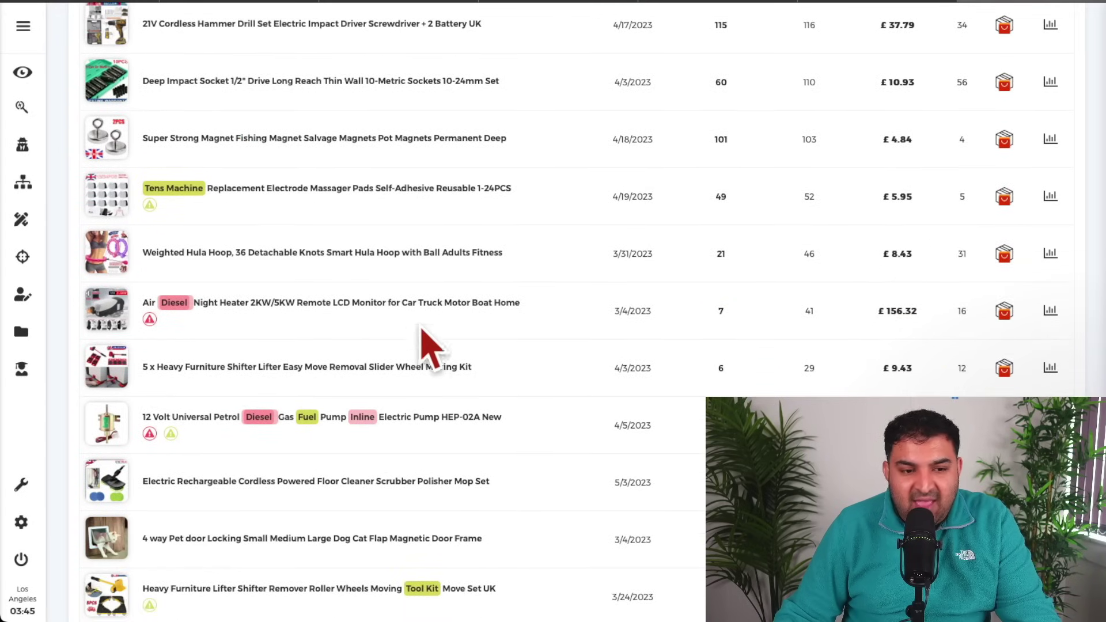
{"action": "scroll", "coordinate": [421, 343], "scroll_direction": "down", "scroll_amount": 2}
{"action": "scroll", "coordinate": [634, 346], "scroll_direction": "down", "scroll_amount": 1}
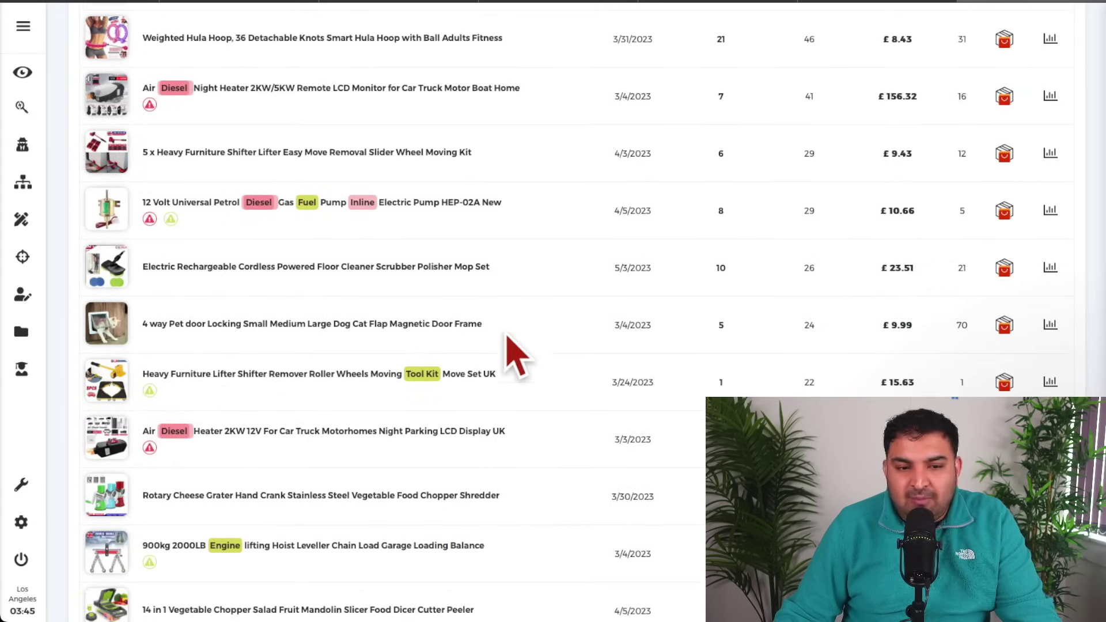
{"action": "scroll", "coordinate": [516, 354], "scroll_direction": "down", "scroll_amount": 1}
Step: Open competitor research for eBay and select the seller username home-treats-uk on the Camping Mattress eBay listing
{"action": "mouse_move", "coordinate": [421, 311]}
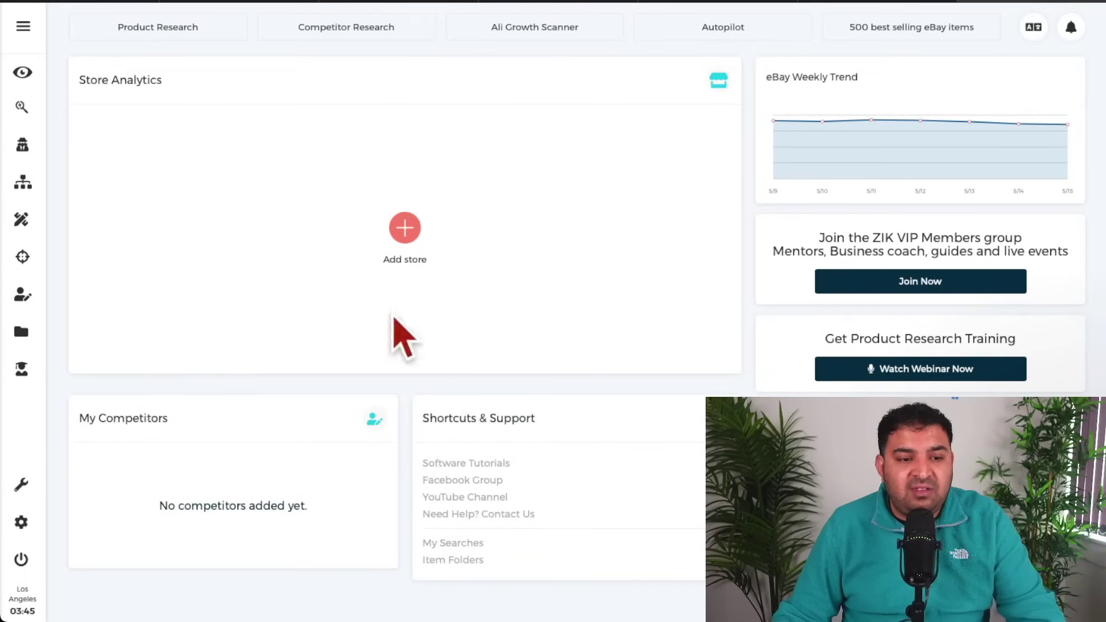
{"action": "left_click", "coordinate": [25, 150]}
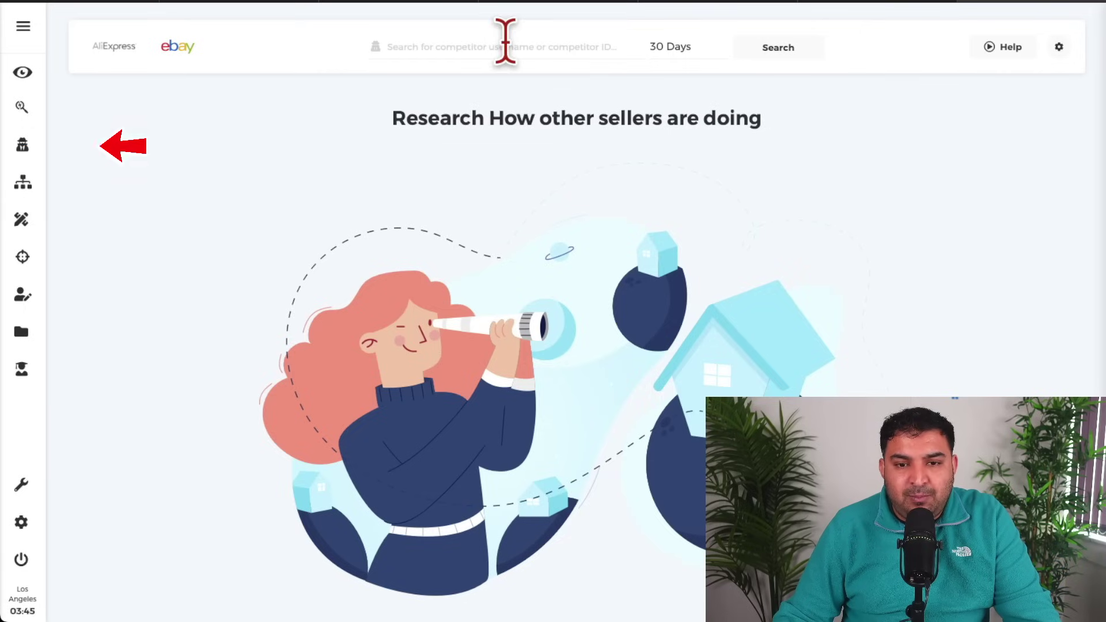
{"action": "left_click", "coordinate": [469, 44]}
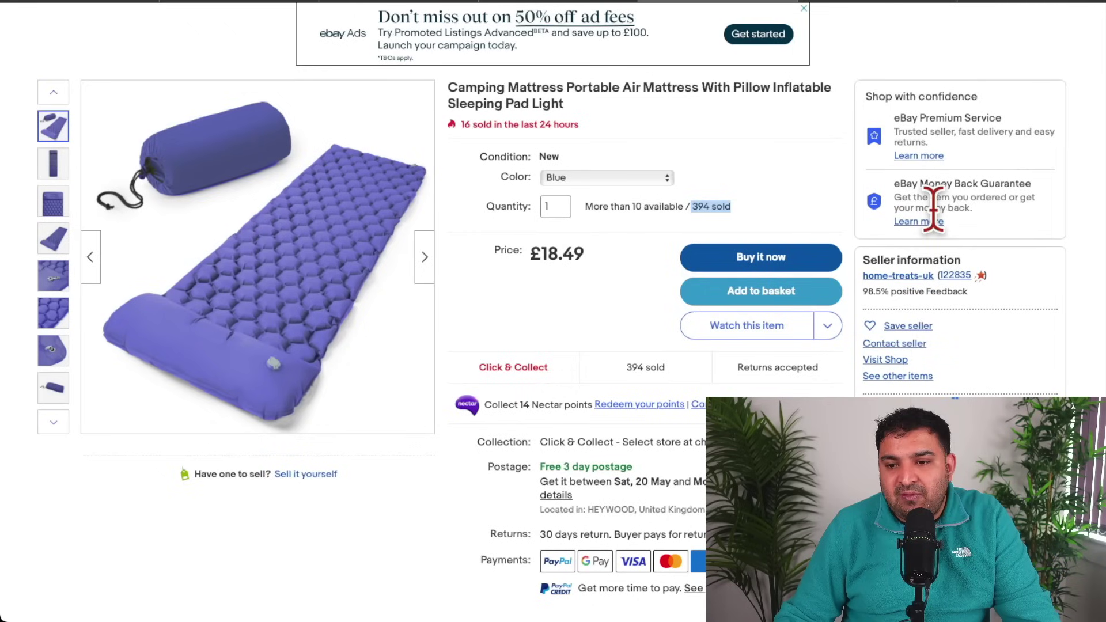
{"action": "scroll", "coordinate": [934, 208], "scroll_direction": "down", "scroll_amount": 1}
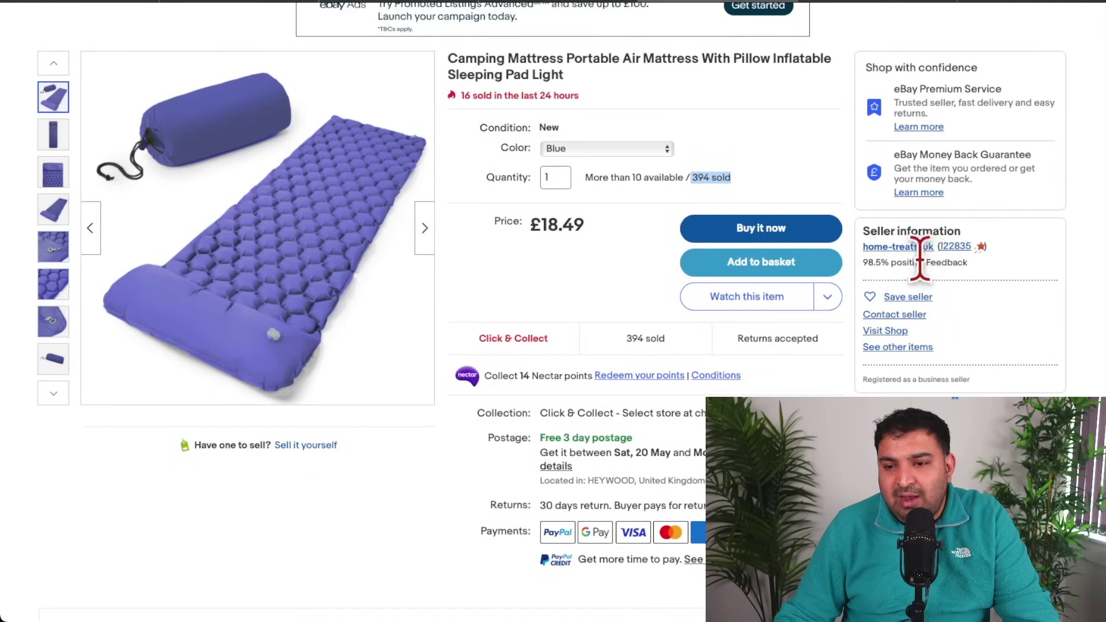
{"action": "left_click_drag", "start_coordinate": [912, 242], "coordinate": [861, 239]}
Step: Return to the competitor research page and search for the seller home-treats-uk over 30 days
{"action": "left_click", "coordinate": [546, 7]}
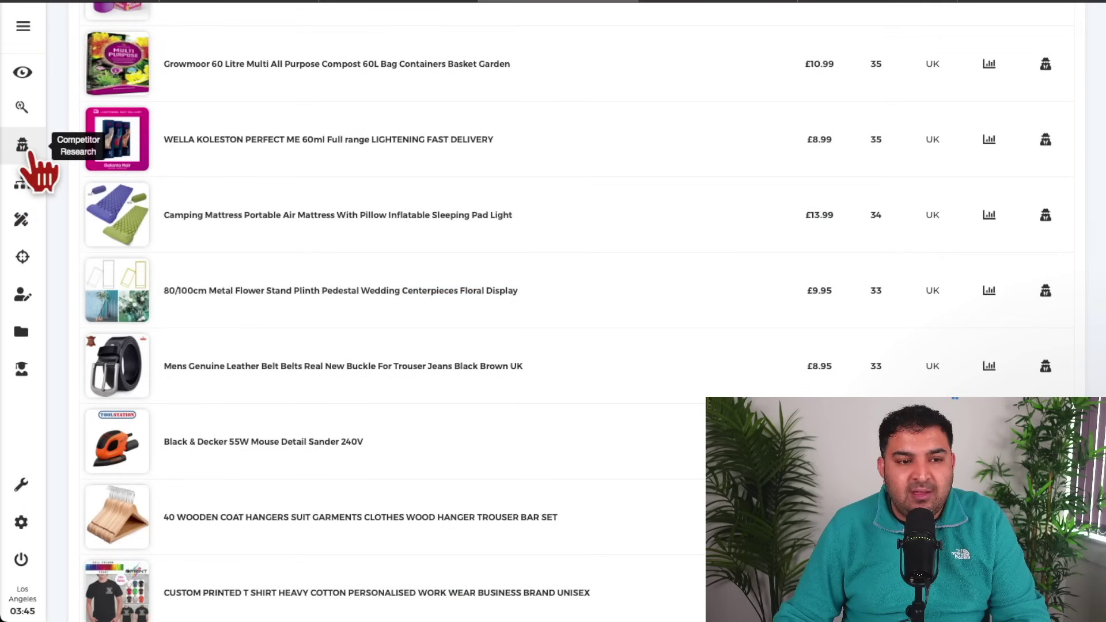
{"action": "left_click", "coordinate": [853, 8]}
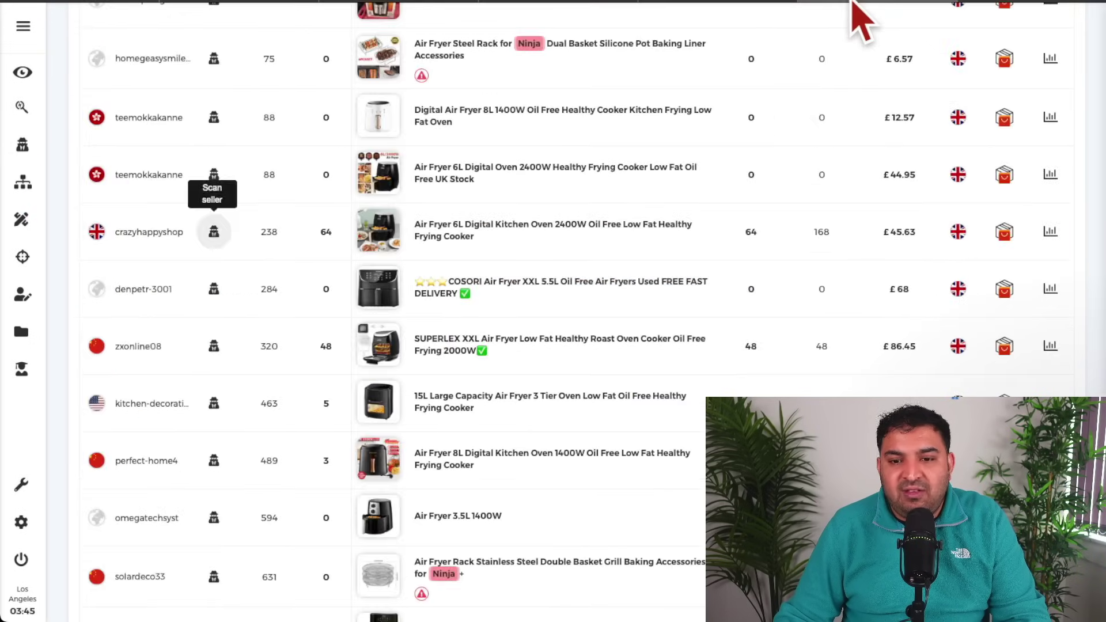
{"action": "left_click", "coordinate": [1031, 8]}
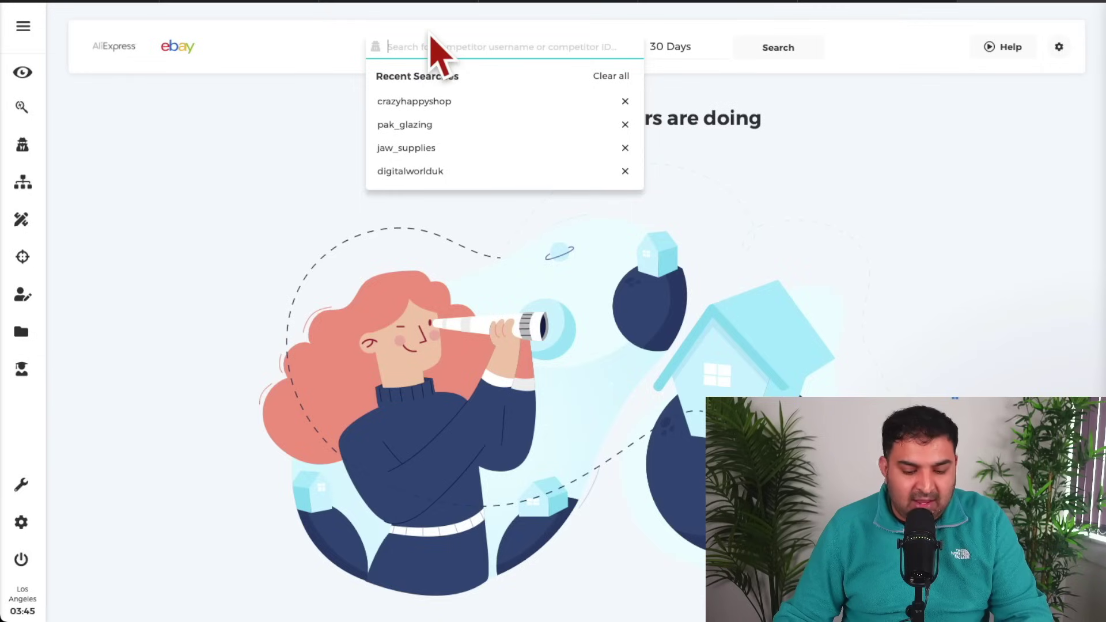
{"action": "left_click", "coordinate": [782, 51]}
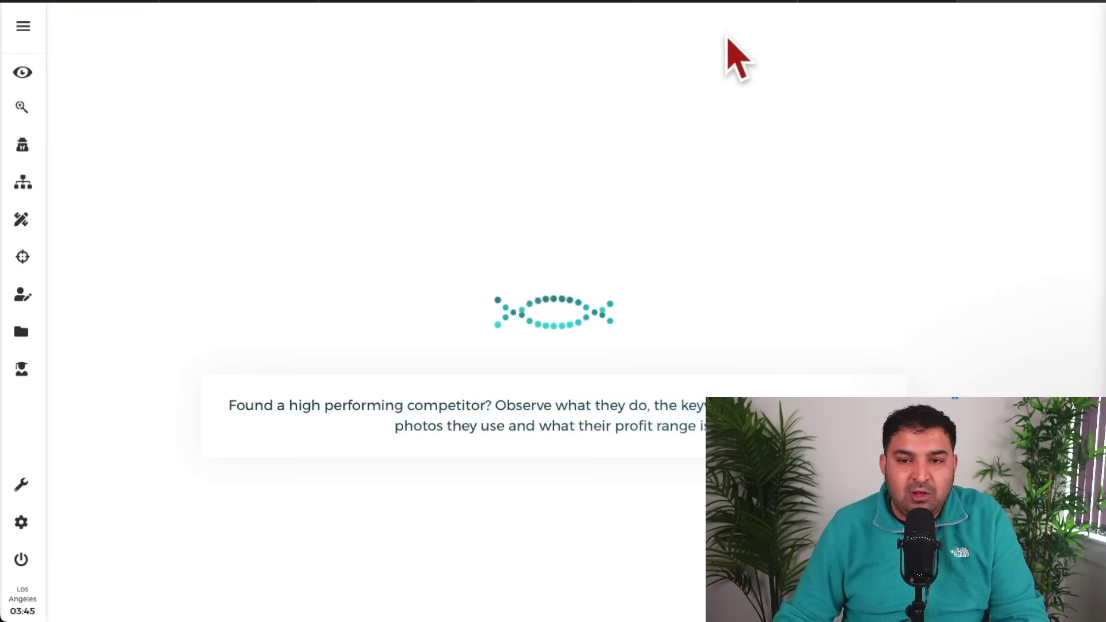
{"action": "scroll", "coordinate": [35, 167], "scroll_direction": "up", "scroll_amount": 3}
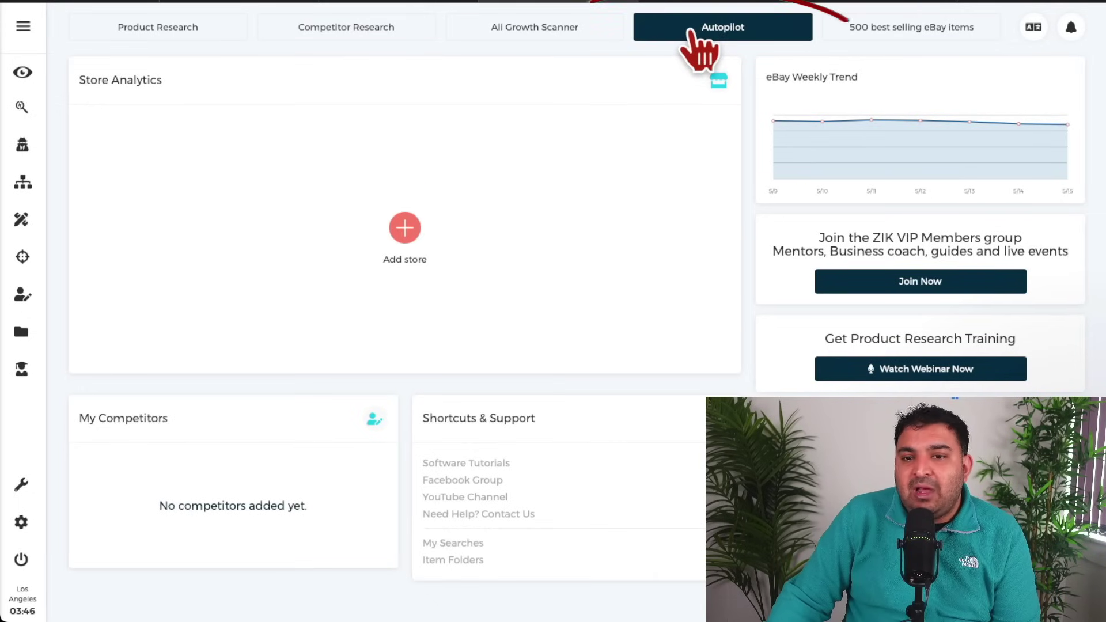
Step: Open Autopilot and create a new scan, naming it with the first name followed by "today scan"
{"action": "left_click", "coordinate": [723, 28]}
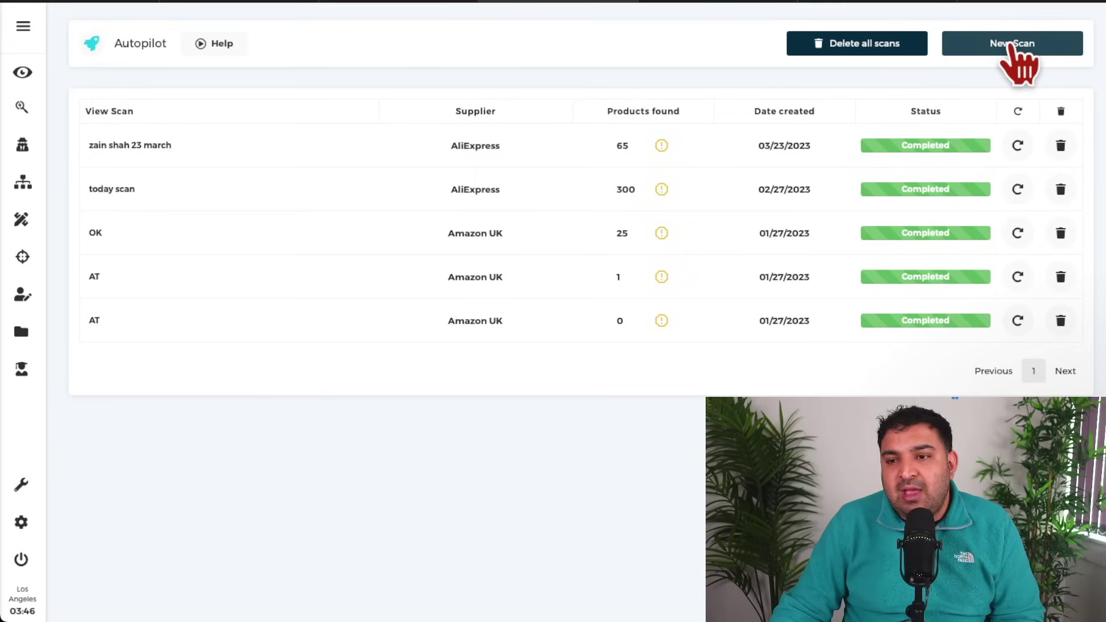
{"action": "left_click", "coordinate": [974, 55]}
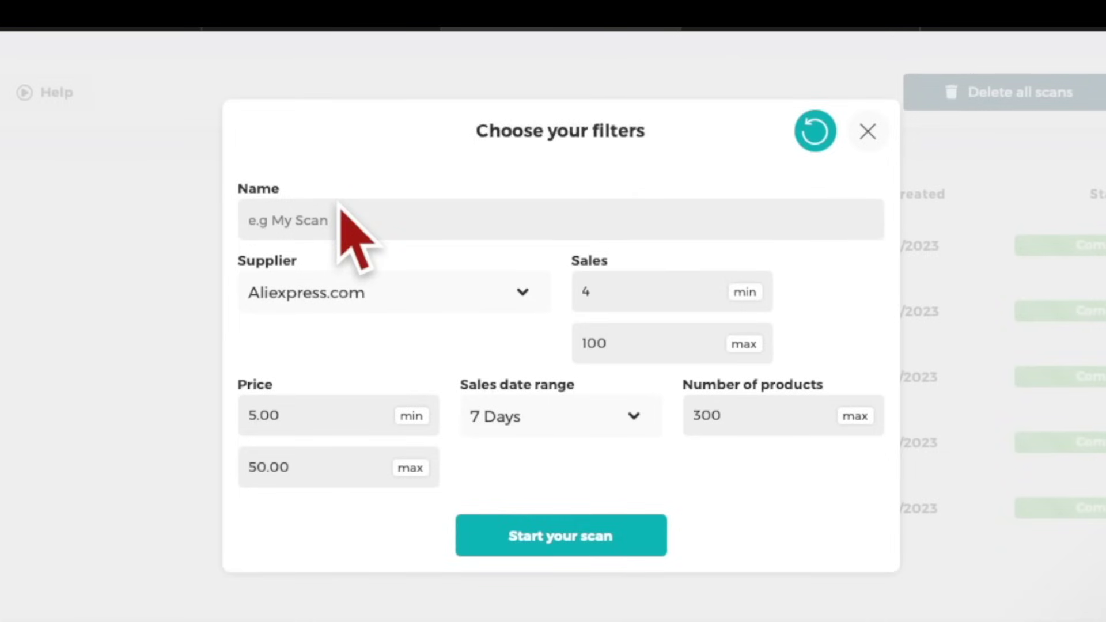
{"action": "left_click", "coordinate": [340, 206]}
{"action": "type", "text": "zain tod"}
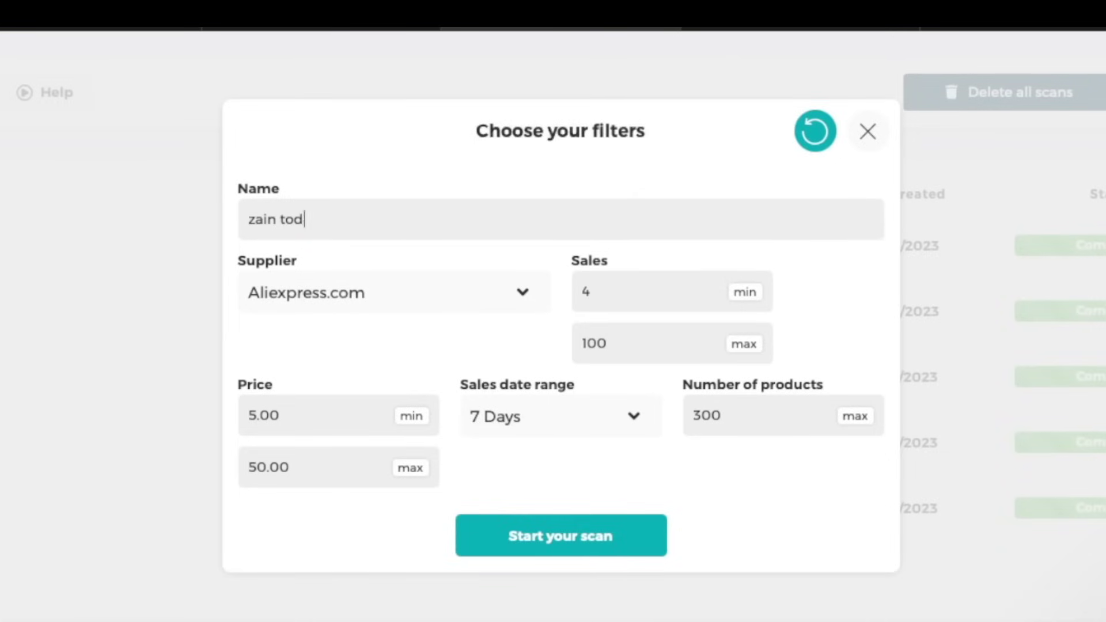
{"action": "type", "text": "ay scan"}
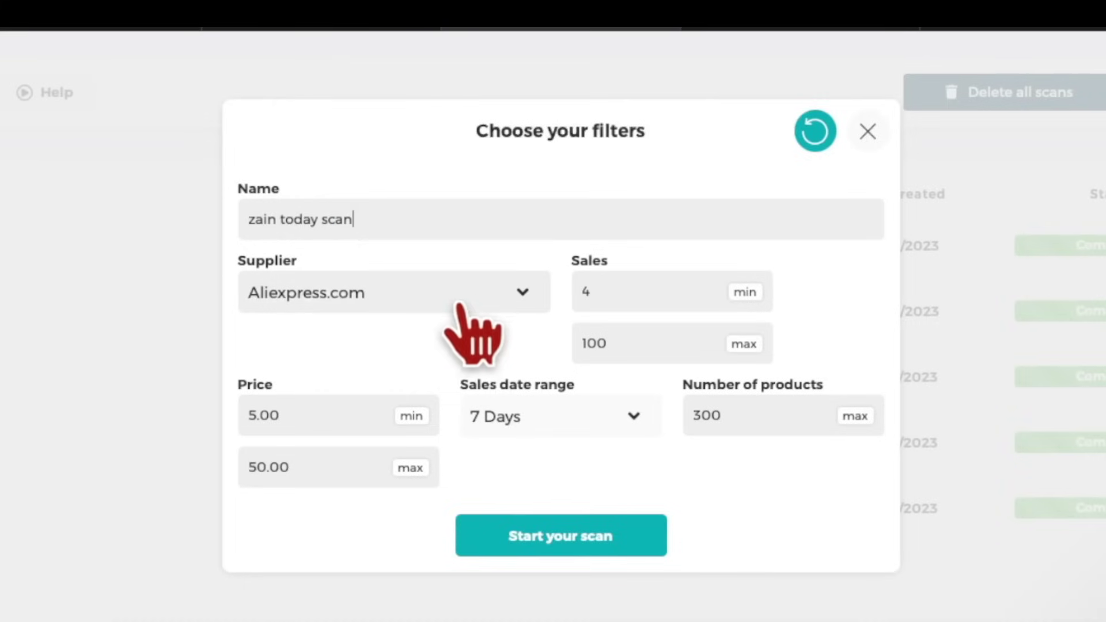
Step: Use Aliexpress.com as supplier, keep sales 4–100, price 5.00–50.00, 7 days and 300 products maximum, and start the scan
{"action": "left_click", "coordinate": [461, 305]}
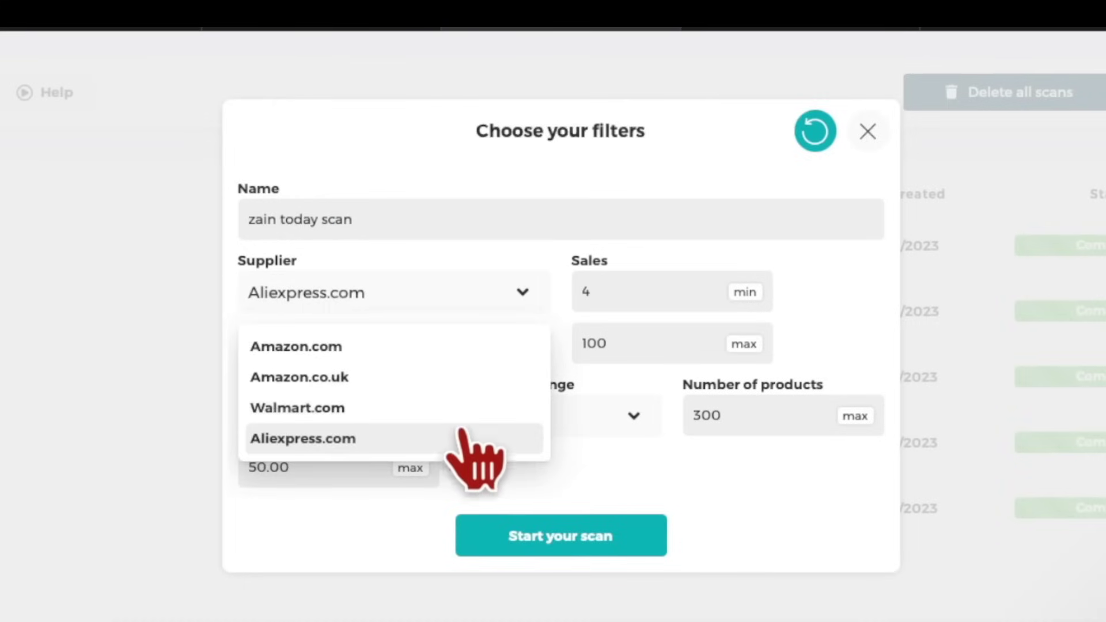
{"action": "left_click", "coordinate": [337, 438]}
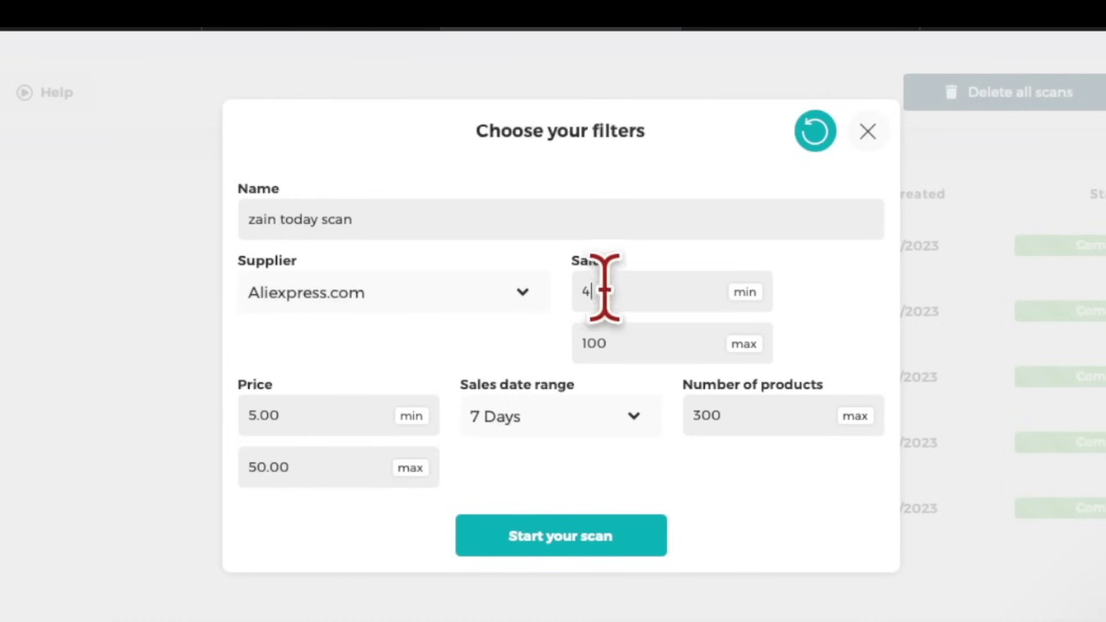
{"action": "double_click", "coordinate": [649, 346]}
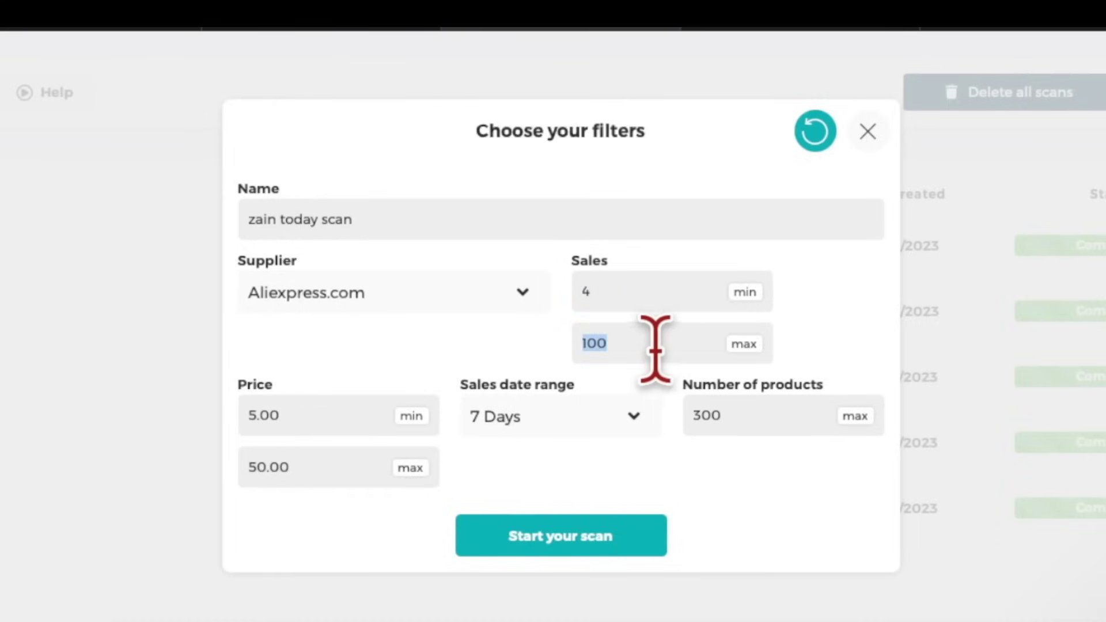
{"action": "double_click", "coordinate": [301, 414]}
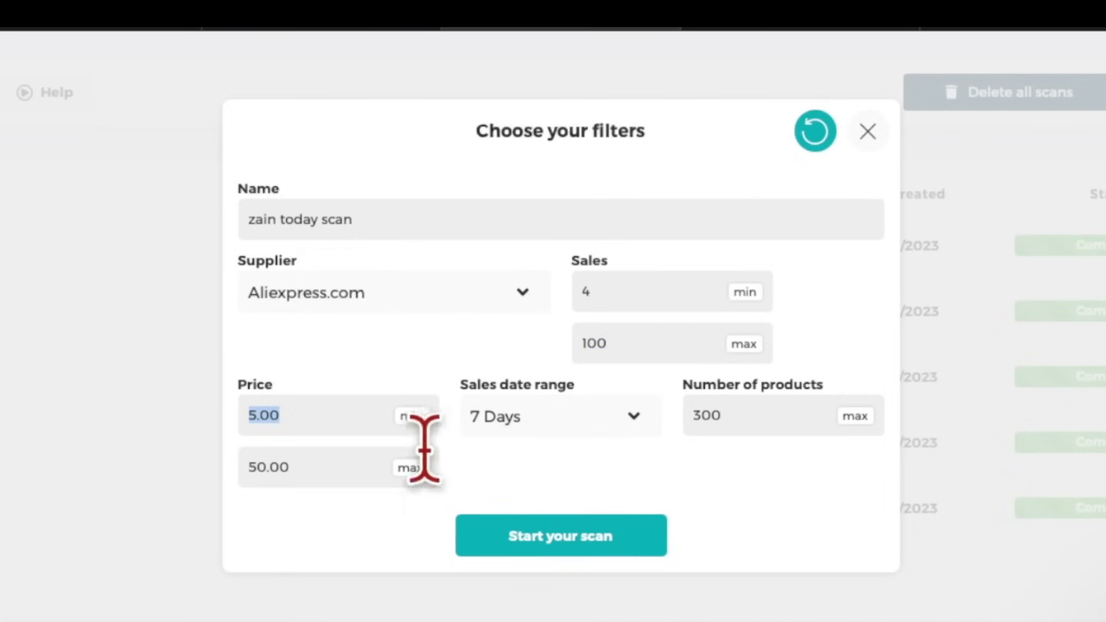
{"action": "left_click", "coordinate": [299, 468]}
{"action": "left_click", "coordinate": [741, 416]}
{"action": "double_click", "coordinate": [742, 416]}
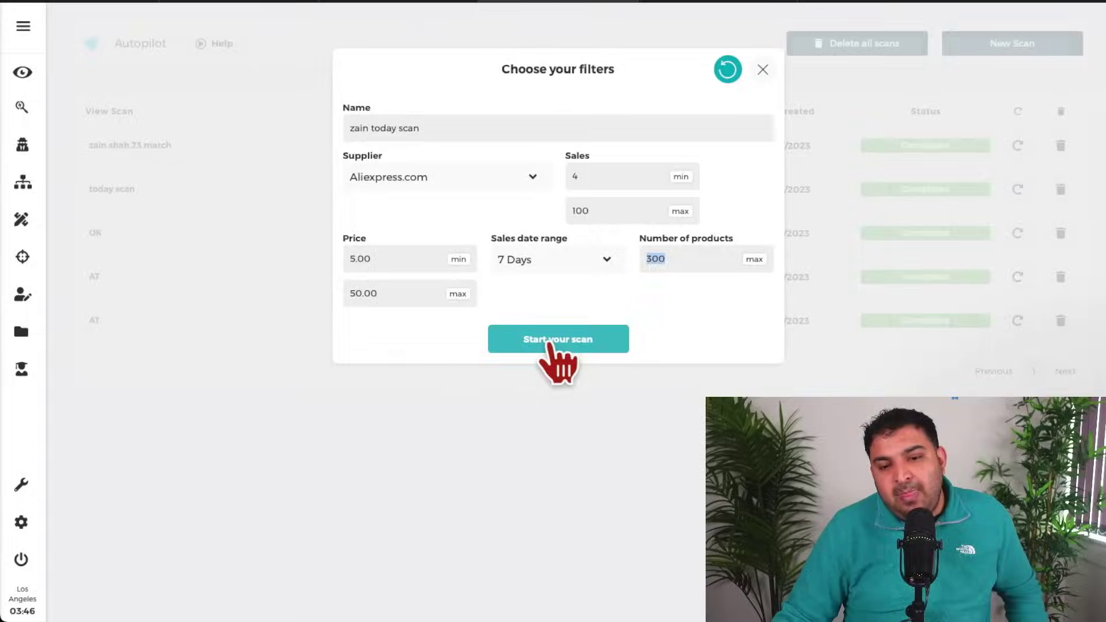
{"action": "left_click", "coordinate": [547, 539]}
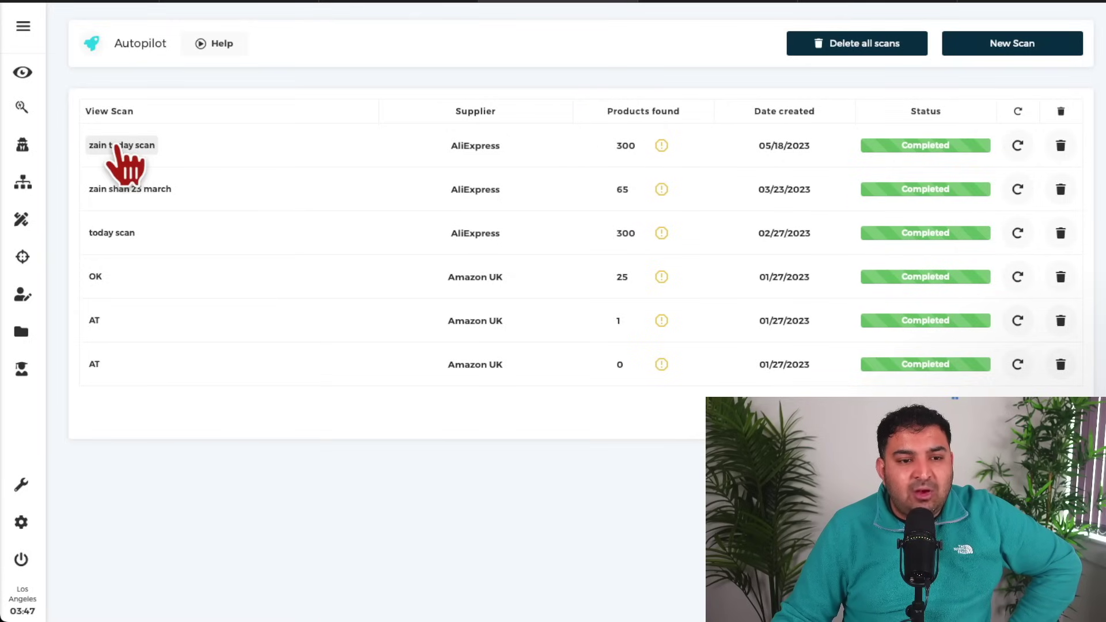
Step: Open the completed new scan and review its products' eBay prices, sell-through, sales and competition, dismissing the webinar notification
{"action": "left_click", "coordinate": [444, 166]}
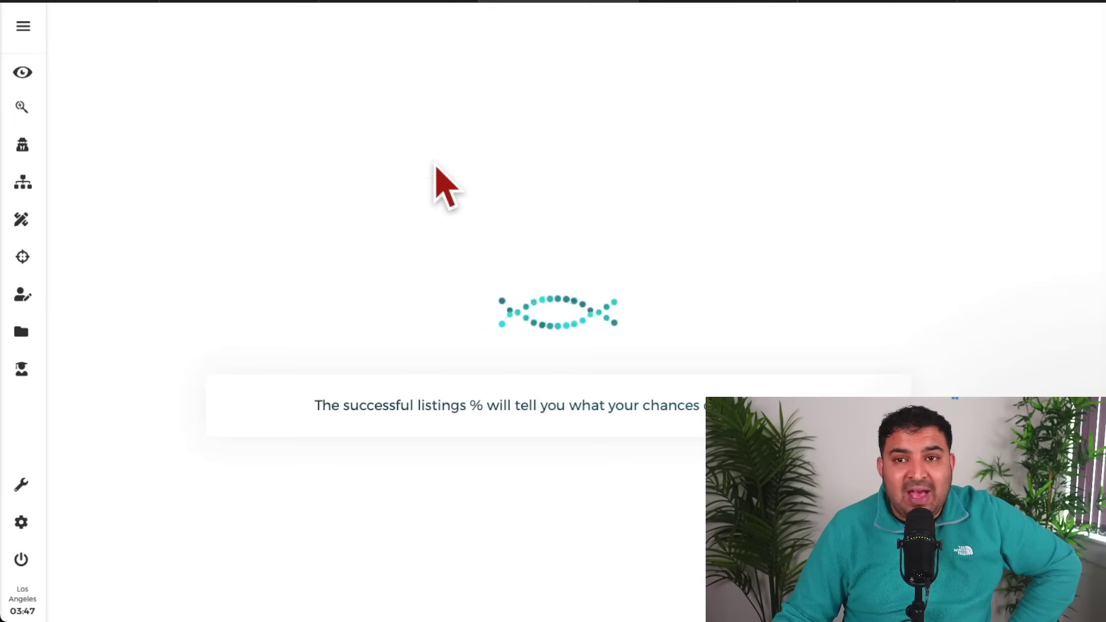
{"action": "scroll", "coordinate": [466, 276], "scroll_direction": "down", "scroll_amount": 2}
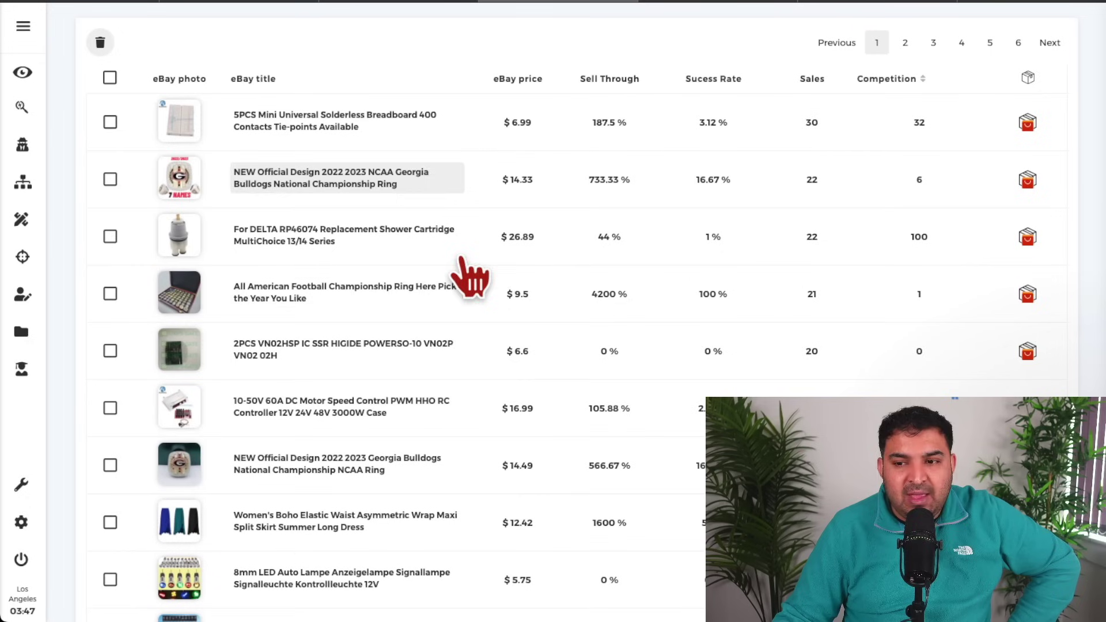
{"action": "scroll", "coordinate": [242, 323], "scroll_direction": "down", "scroll_amount": 4}
{"action": "scroll", "coordinate": [322, 277], "scroll_direction": "down", "scroll_amount": 5}
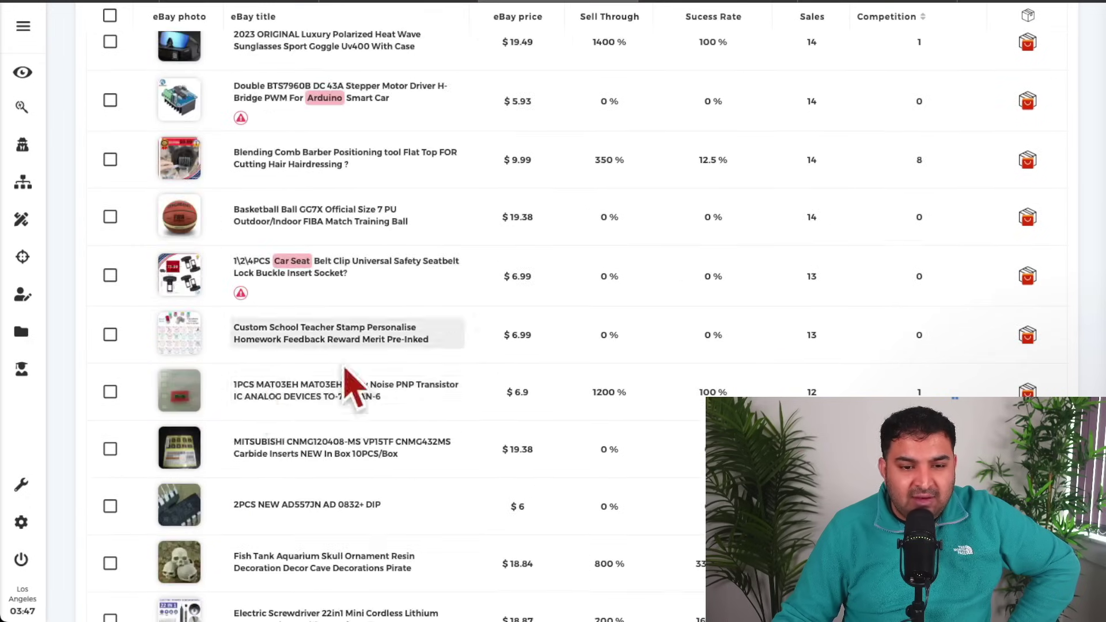
{"action": "scroll", "coordinate": [248, 196], "scroll_direction": "down", "scroll_amount": 5}
{"action": "scroll", "coordinate": [294, 265], "scroll_direction": "down", "scroll_amount": 10}
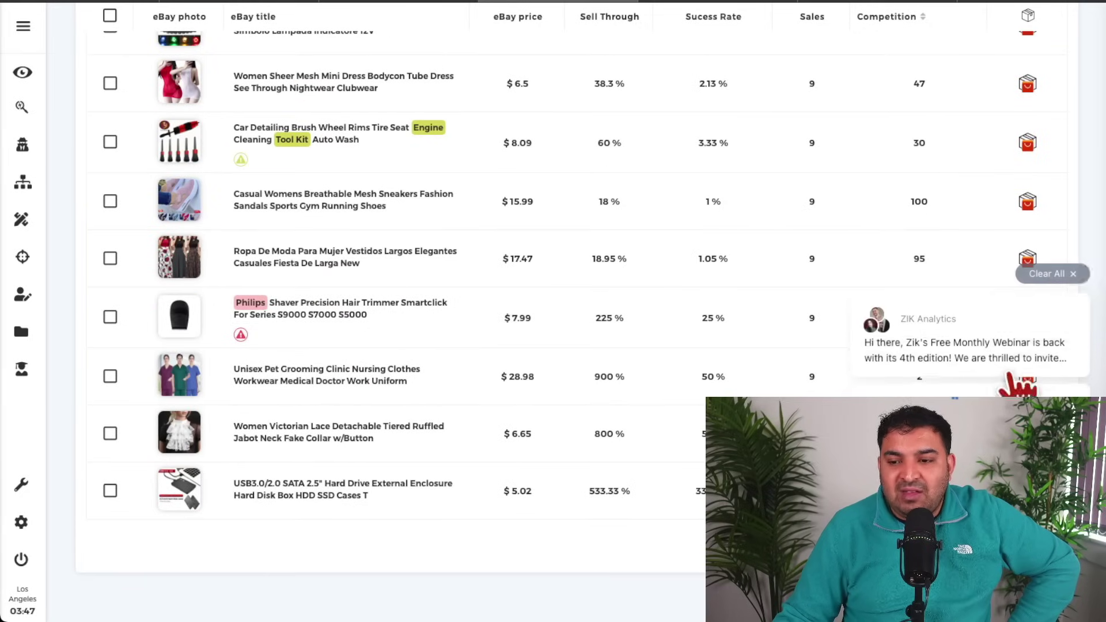
{"action": "left_click", "coordinate": [1046, 273]}
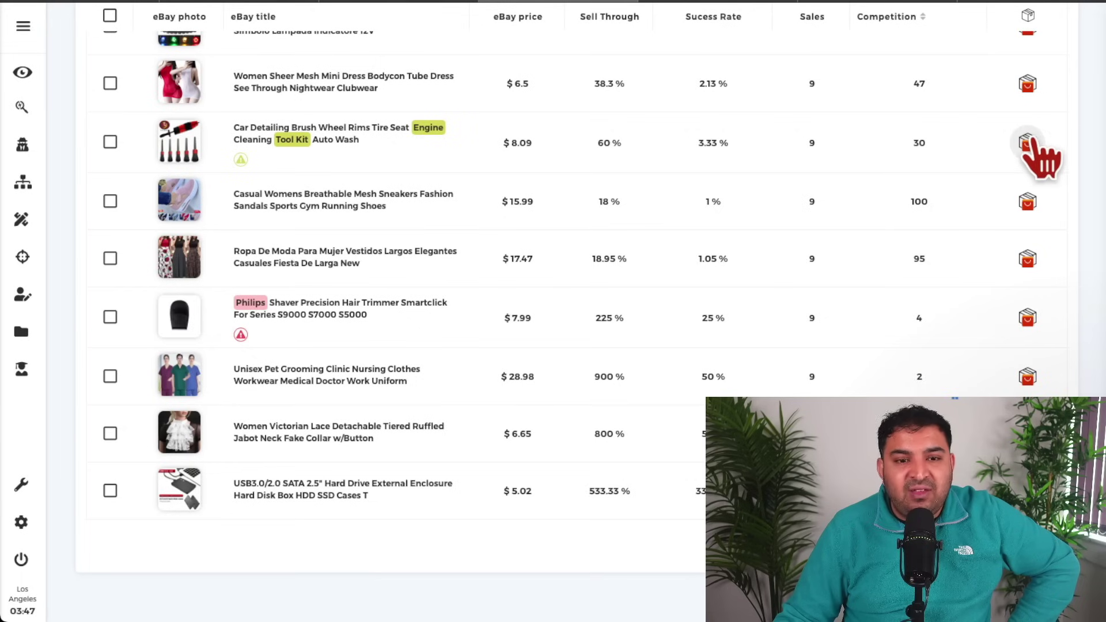
{"action": "scroll", "coordinate": [802, 197], "scroll_direction": "up", "scroll_amount": 10}
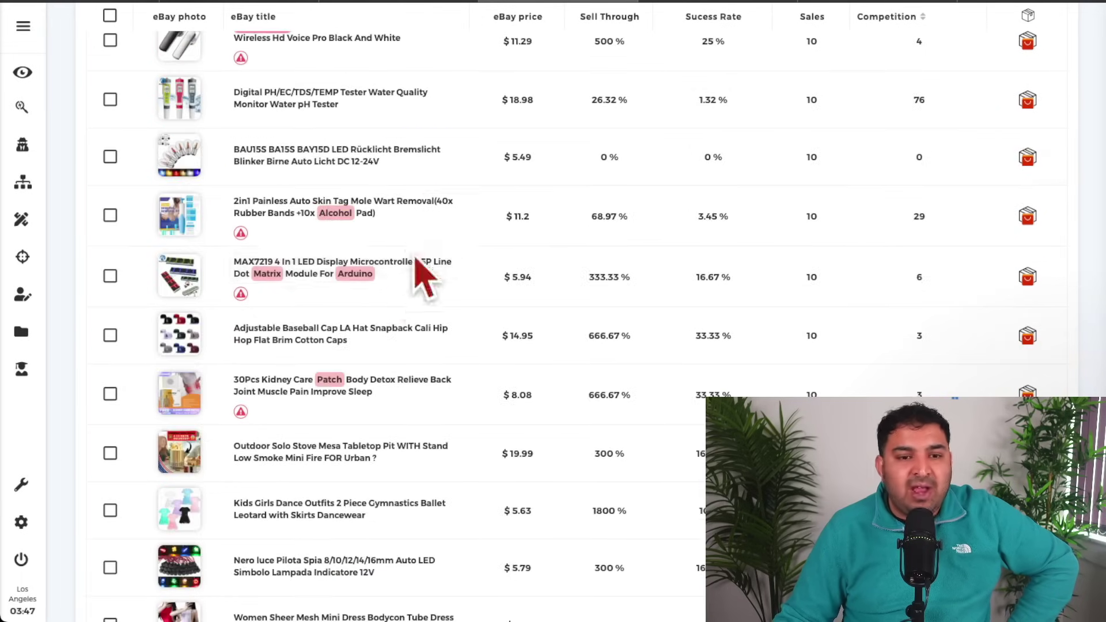